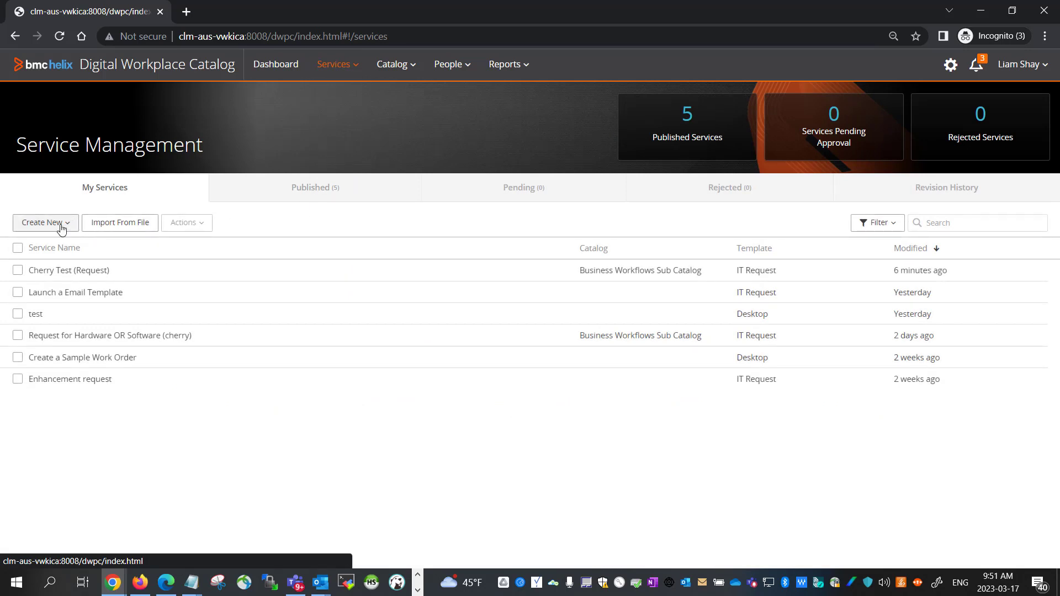
# Step: Create a new service named "Request a Laptop" based on the IT Request template
pyautogui.click(57, 226)
pyautogui.click(60, 268)
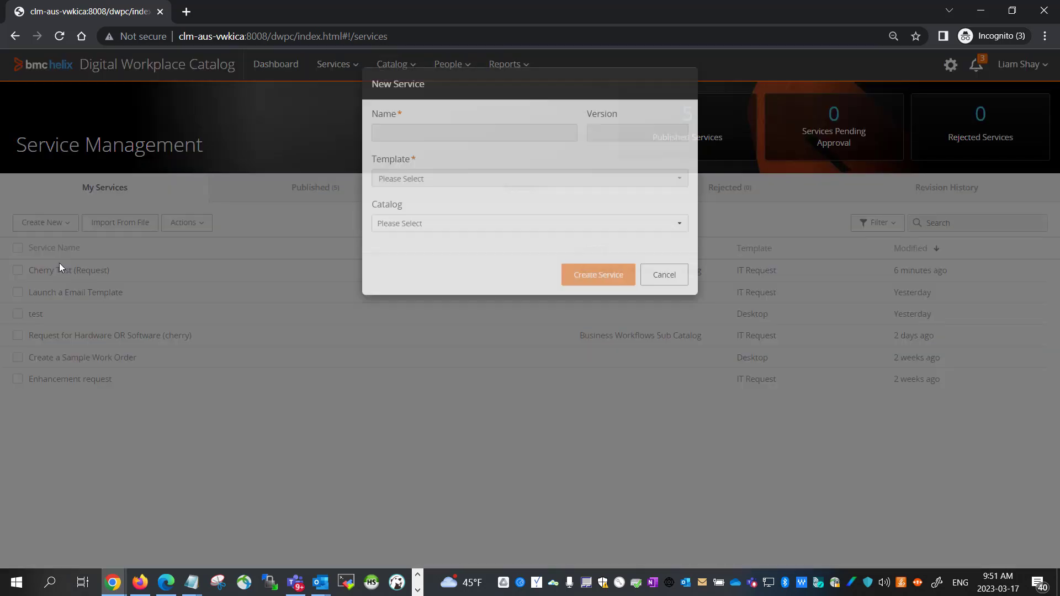
pyautogui.click(545, 165)
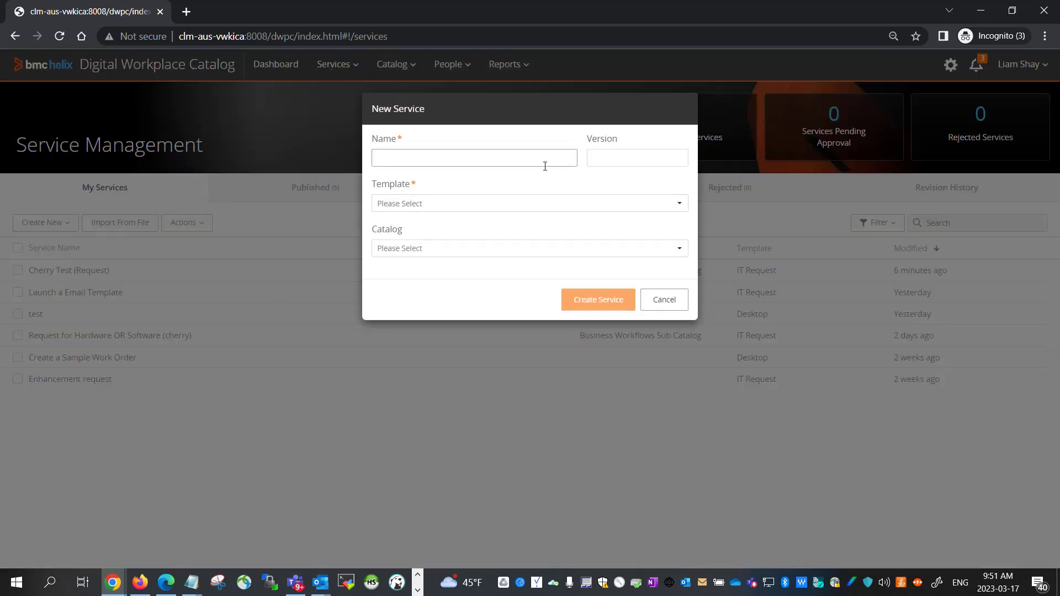
pyautogui.write('Request a Laptop')
pyautogui.click(532, 204)
pyautogui.click(511, 242)
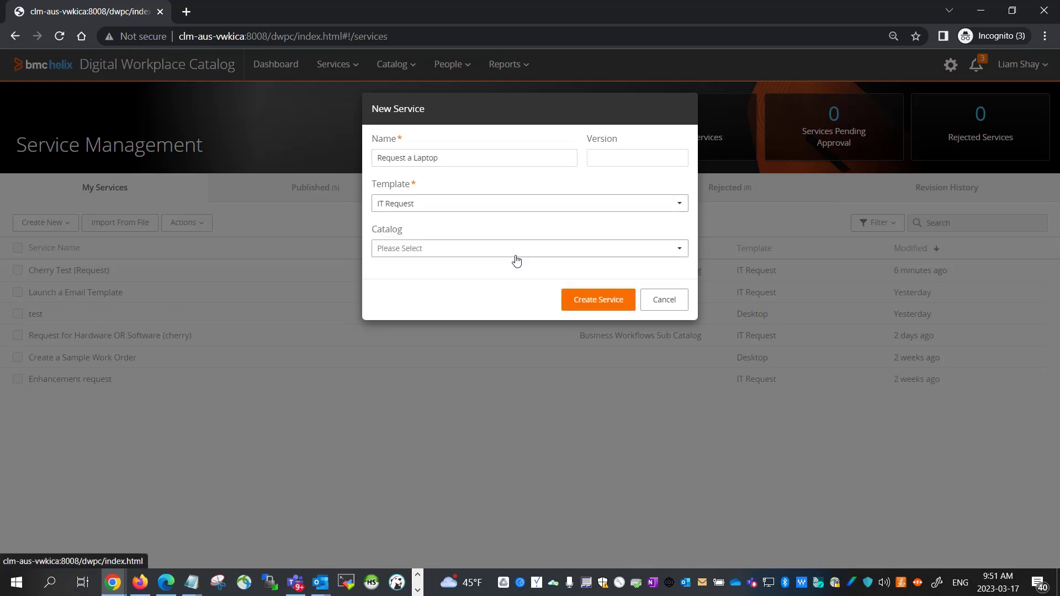
pyautogui.click(589, 302)
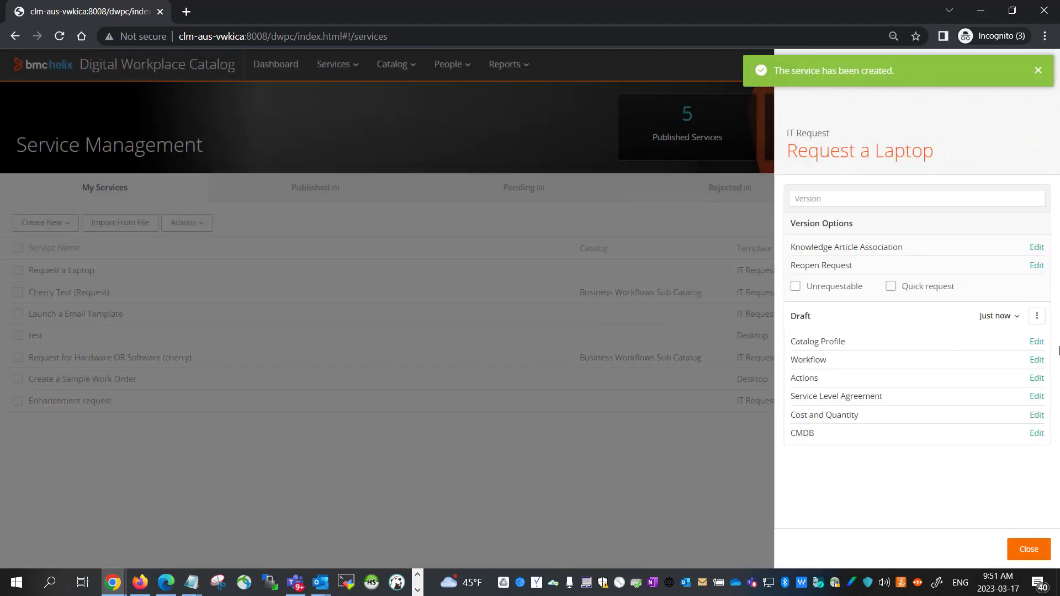
# Step: Open the new service's catalog profile for editing and upload the black laptop image as its logo
pyautogui.click(1037, 342)
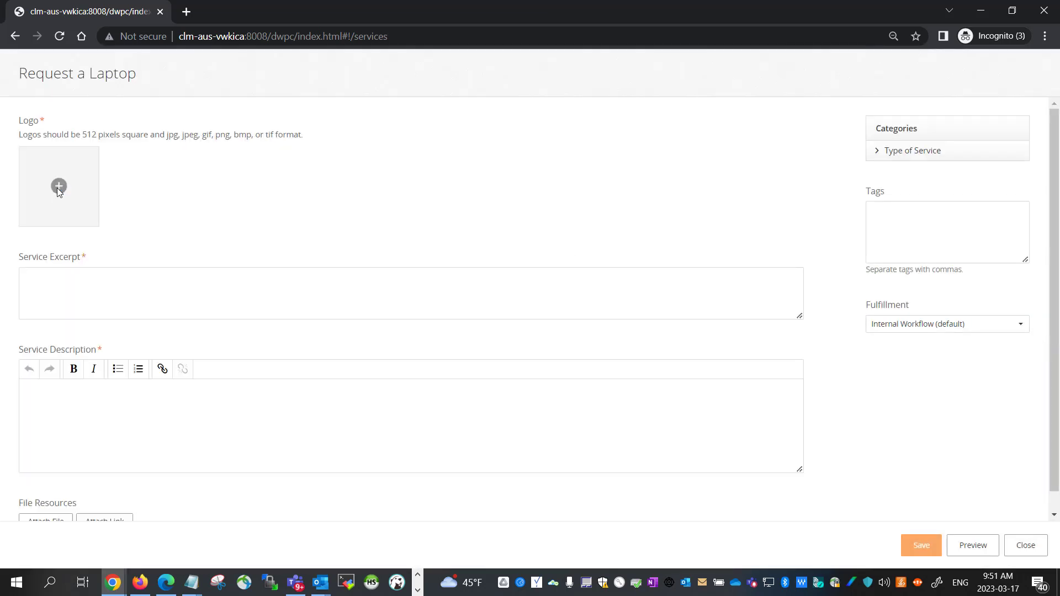
pyautogui.click(58, 188)
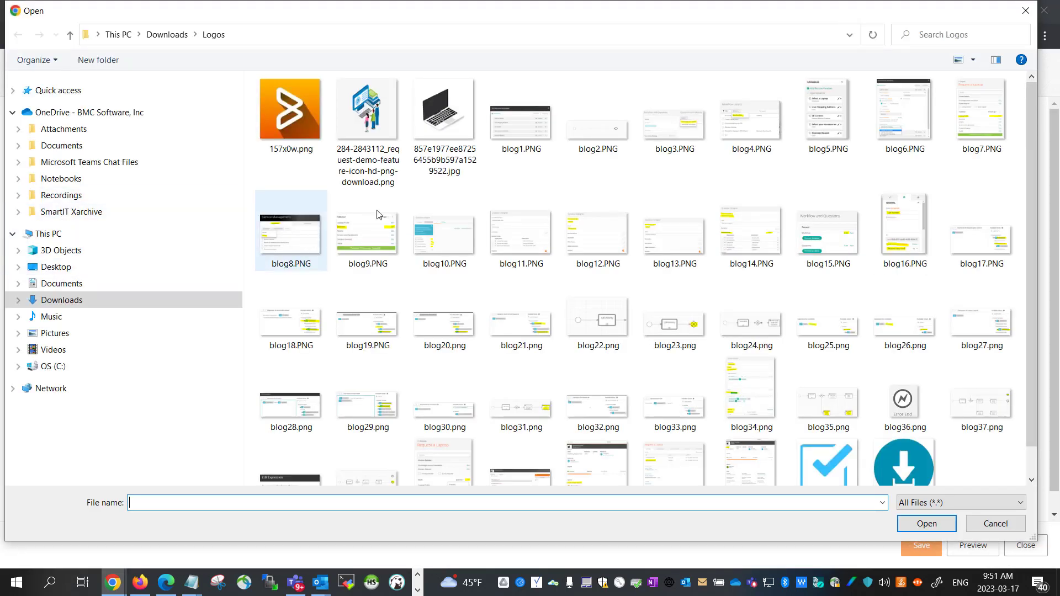
pyautogui.click(455, 134)
pyautogui.click(938, 524)
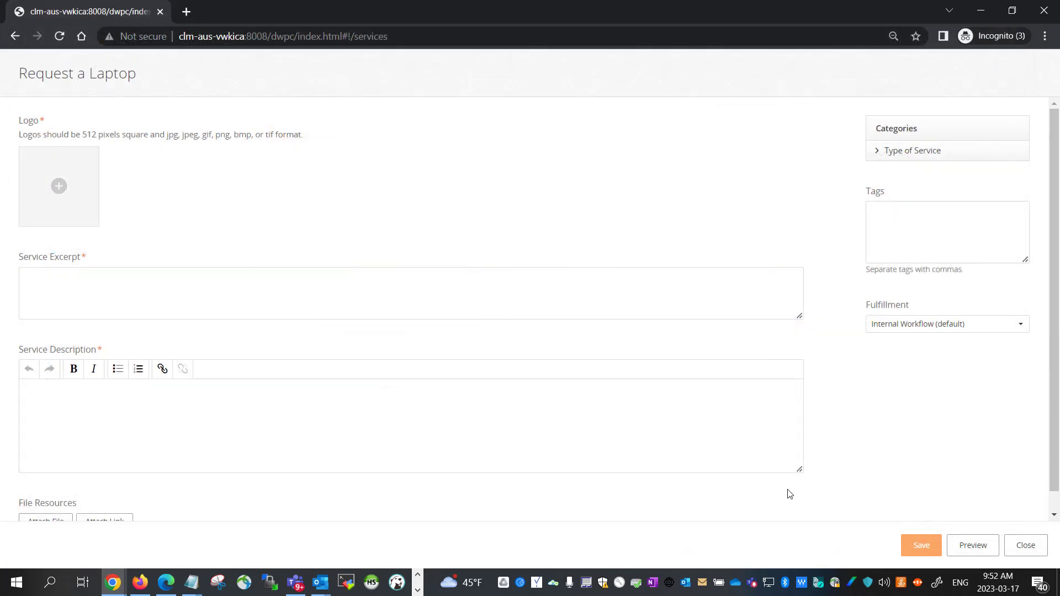
# Step: Enter "Use this service request to request a new laptop." as the service excerpt
pyautogui.click(376, 411)
pyautogui.click(293, 292)
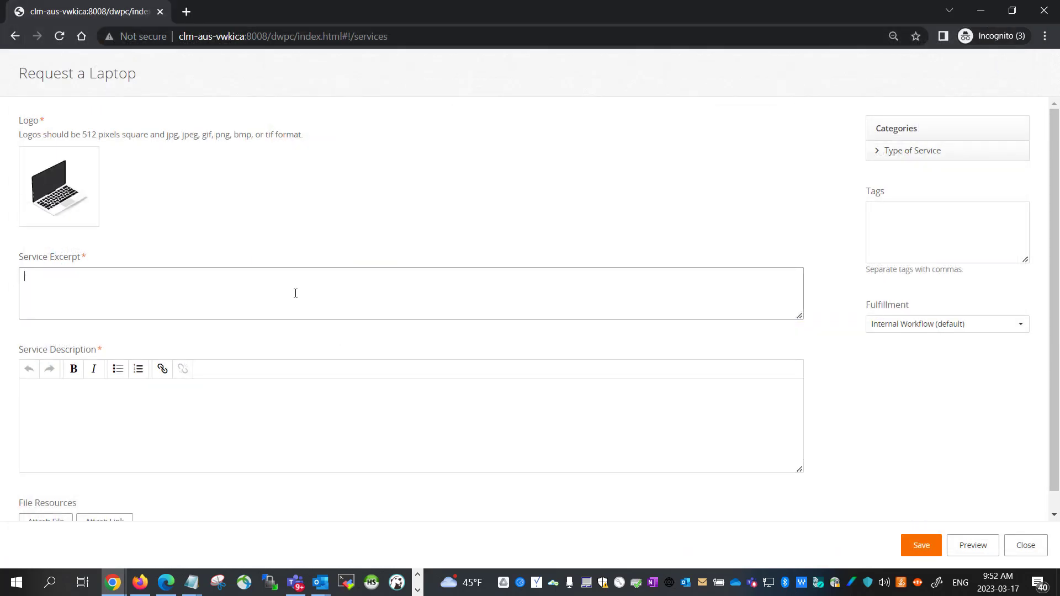
pyautogui.write('Use this service request to request a new')
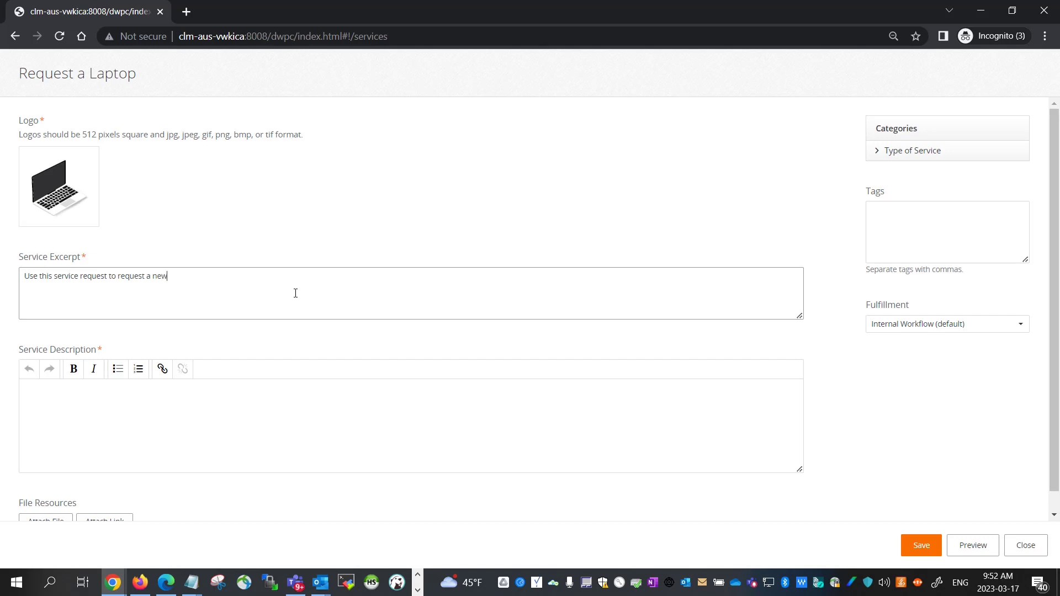
pyautogui.write(' laptop.')
# Step: Enter the service description "Once your request for a new laptop is submitted, it will go through your manager for approval." and save the profile
pyautogui.click(199, 435)
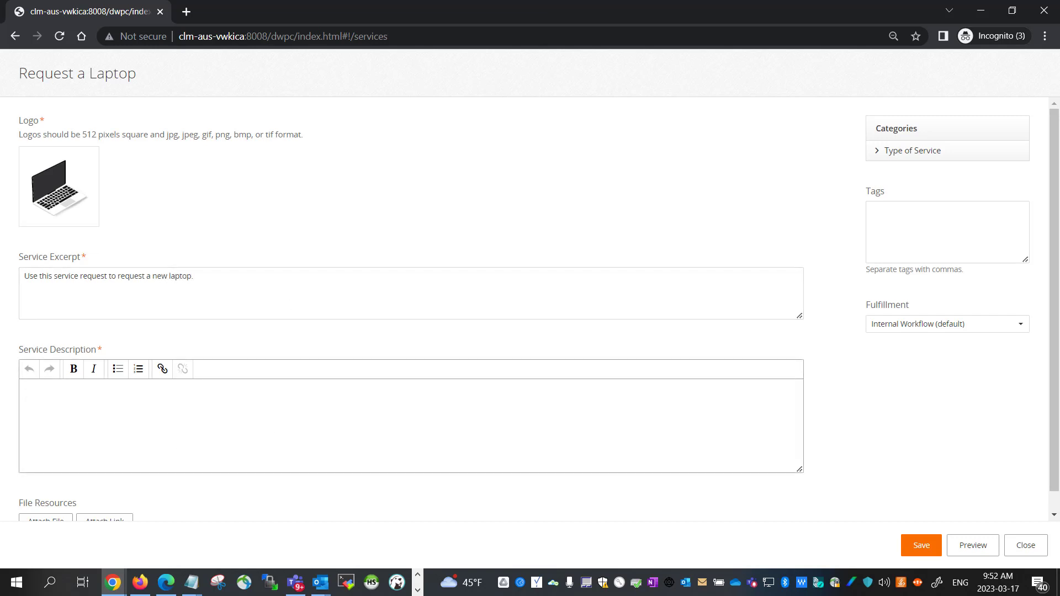
pyautogui.write('Once your request for a new latp')
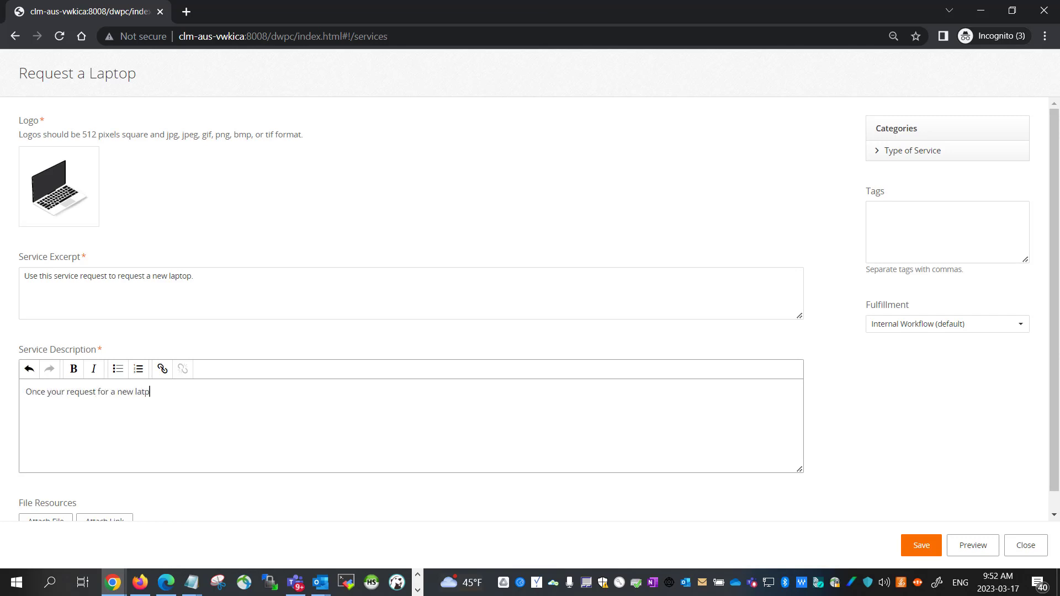
pyautogui.write('ptop is submitted, it will go trh')
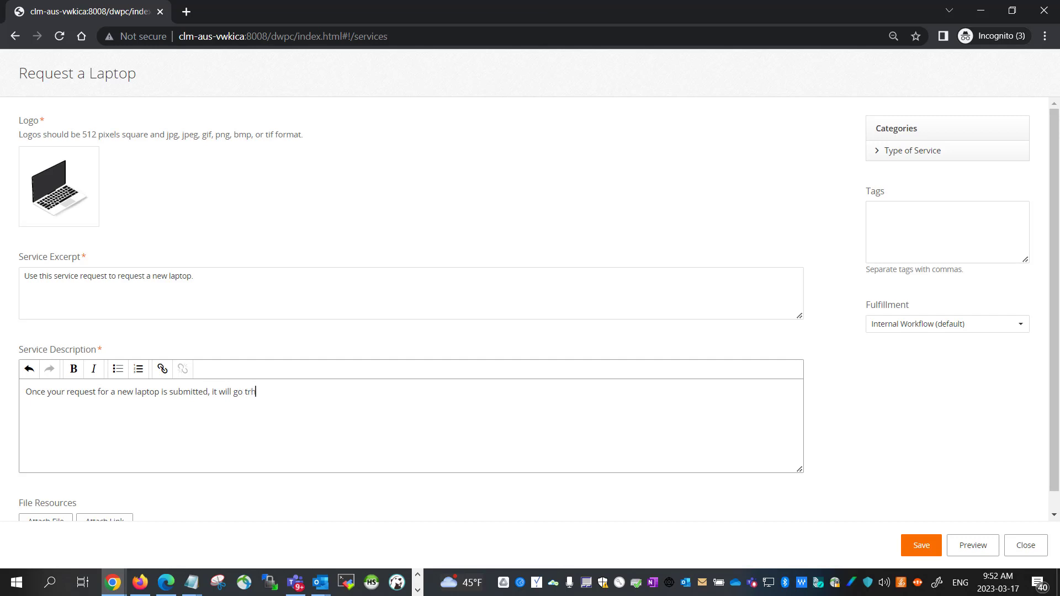
pyautogui.write('ough')
pyautogui.press('BackSpace')
pyautogui.press('BackSpace')
pyautogui.press('BackSpace')
pyautogui.press('BackSpace')
pyautogui.write('hrough your manager for approval')
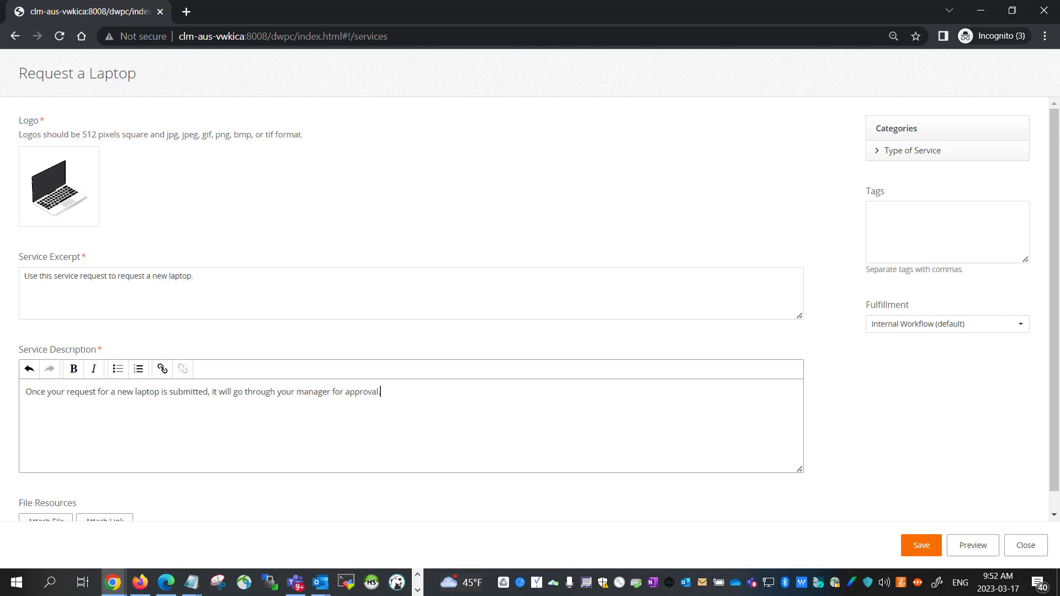
pyautogui.write('.')
pyautogui.click(919, 544)
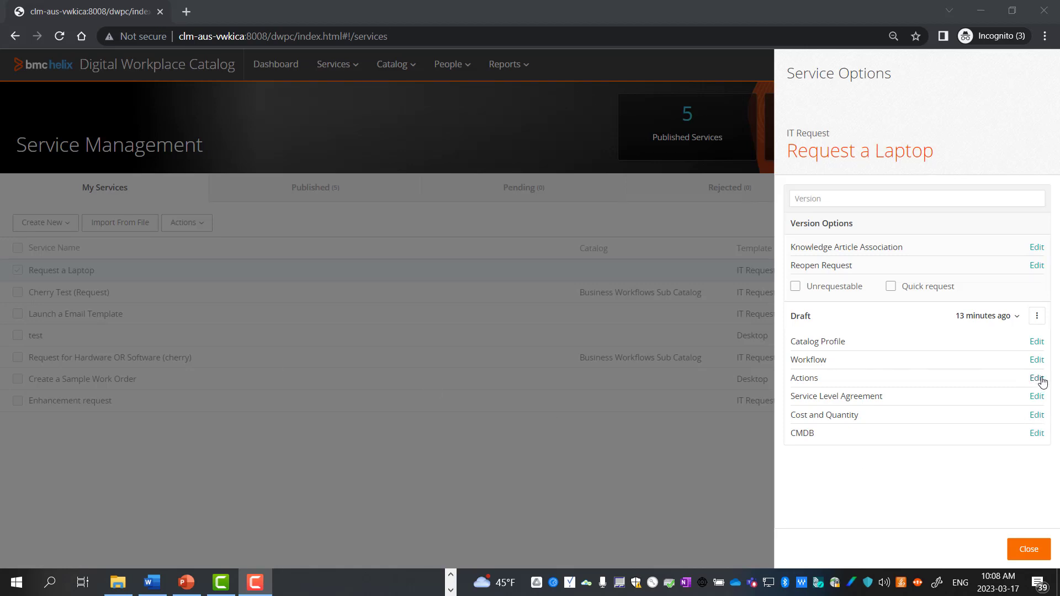
# Step: Create a new workflow named "Request a Laptop Workflow" from the service's workflow settings
pyautogui.click(1036, 360)
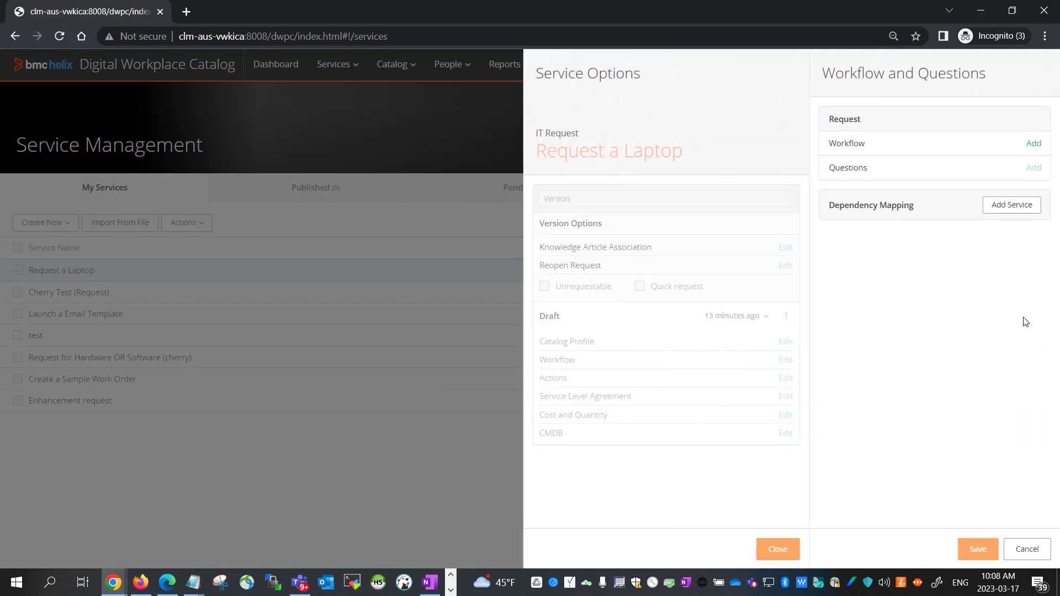
pyautogui.click(1034, 145)
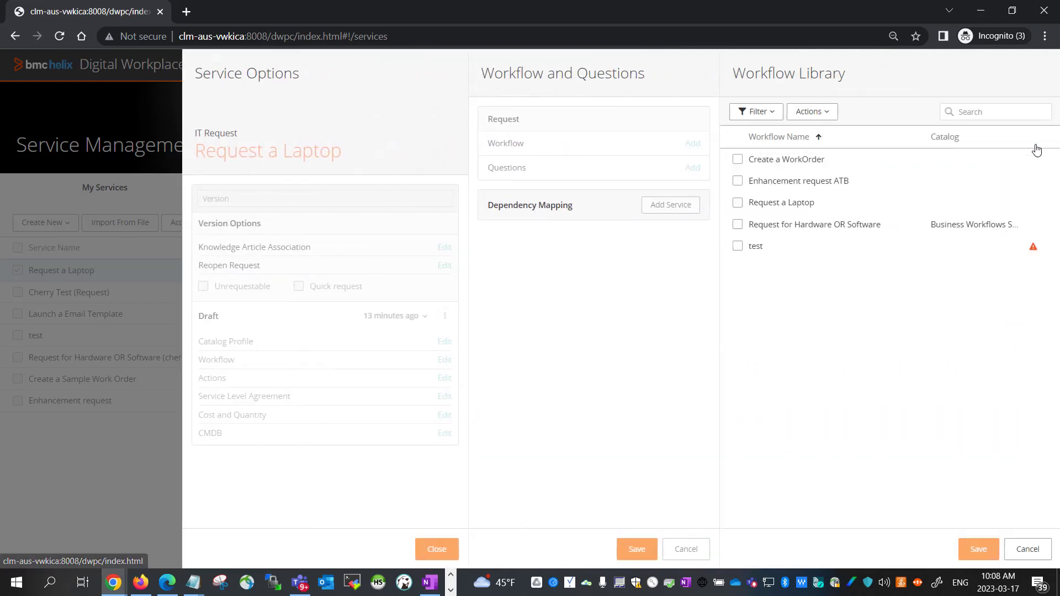
pyautogui.click(809, 116)
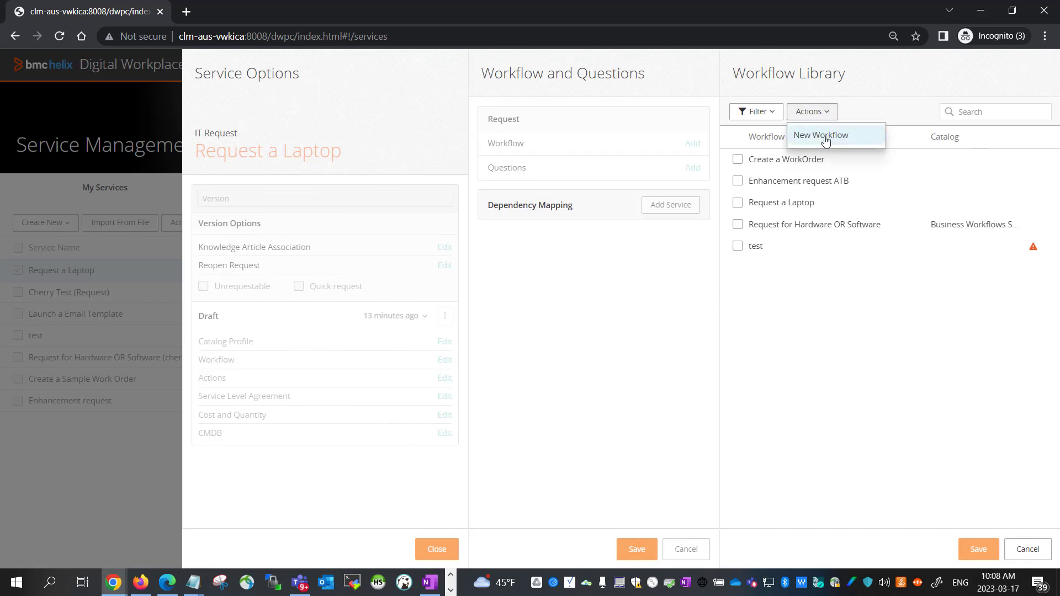
pyautogui.click(825, 138)
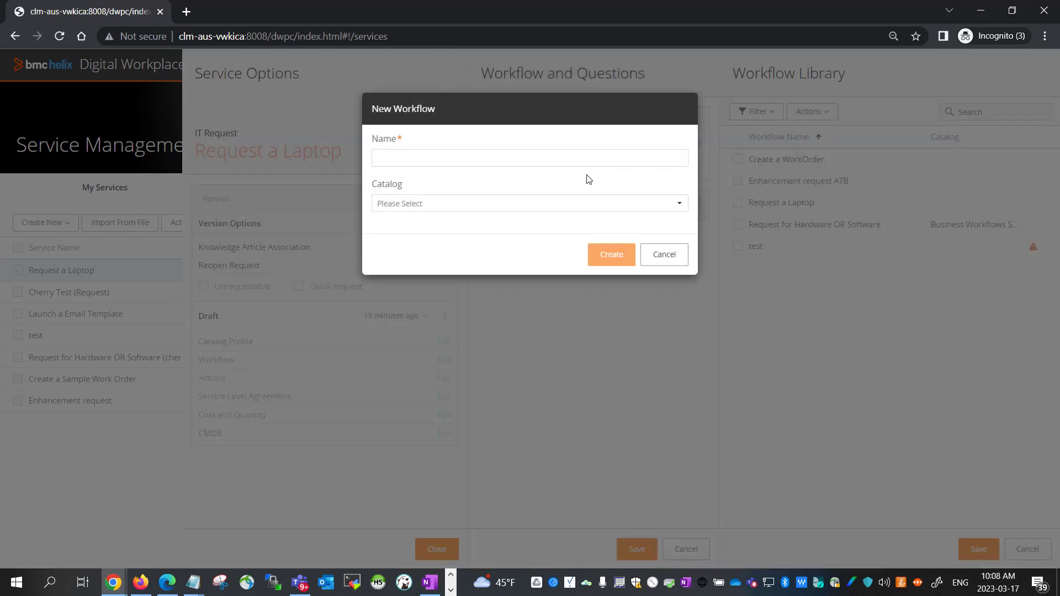
pyautogui.click(582, 156)
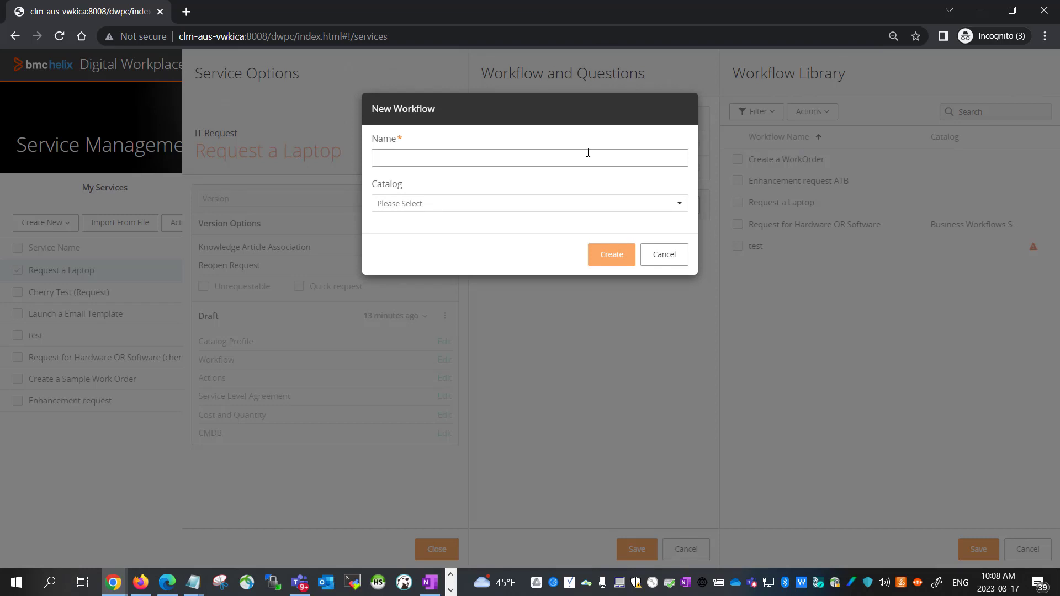
pyautogui.write('R')
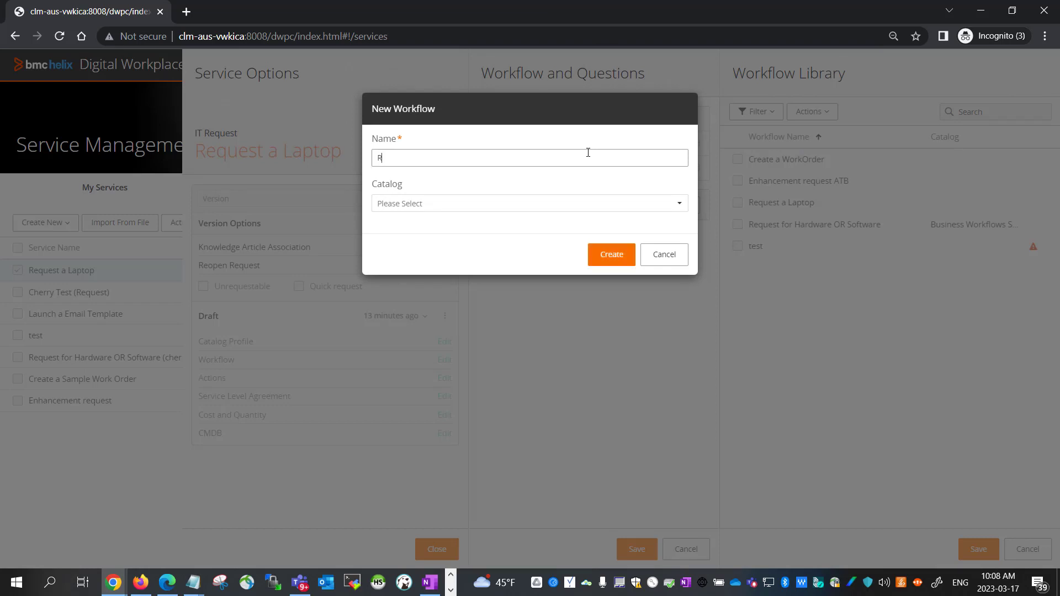
pyautogui.write('equest a Laptop Workflow')
pyautogui.click(610, 259)
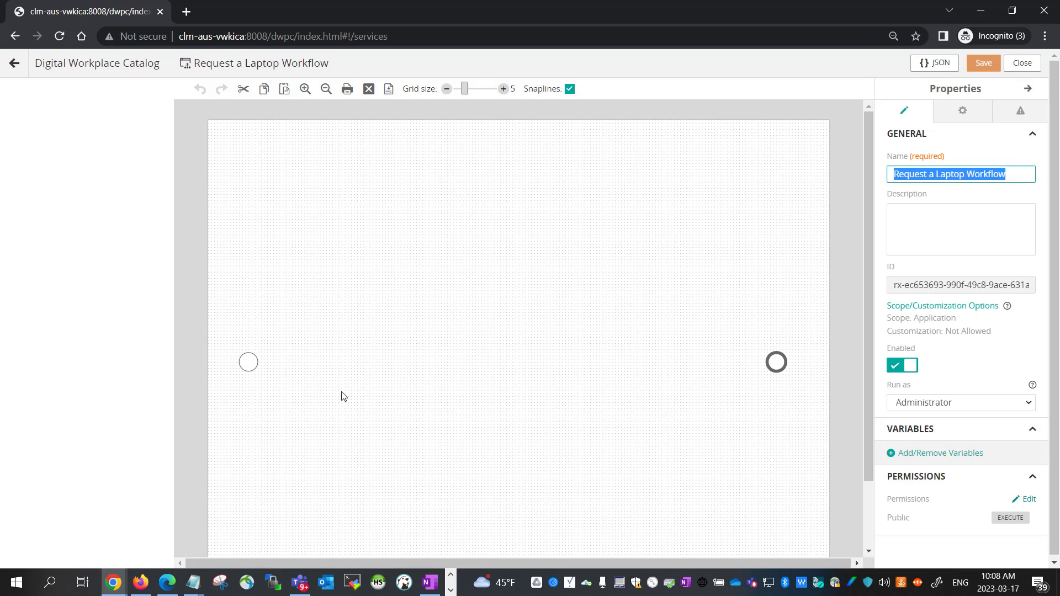
# Step: Add a process input variable named "SB Context" with the data type Service Broker Context
pyautogui.scroll(-1, 1013, 463)
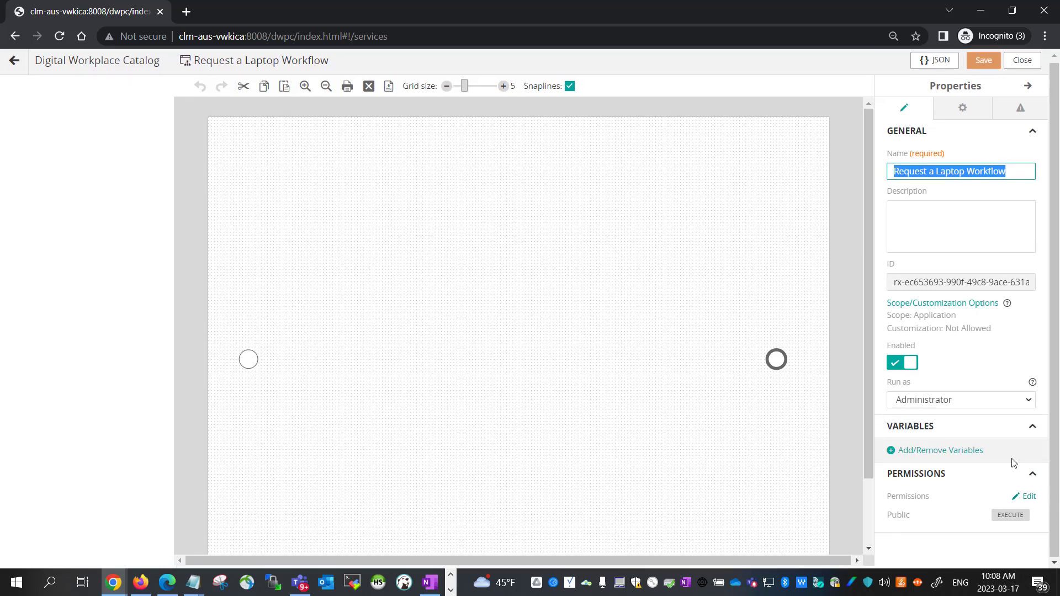
pyautogui.click(890, 452)
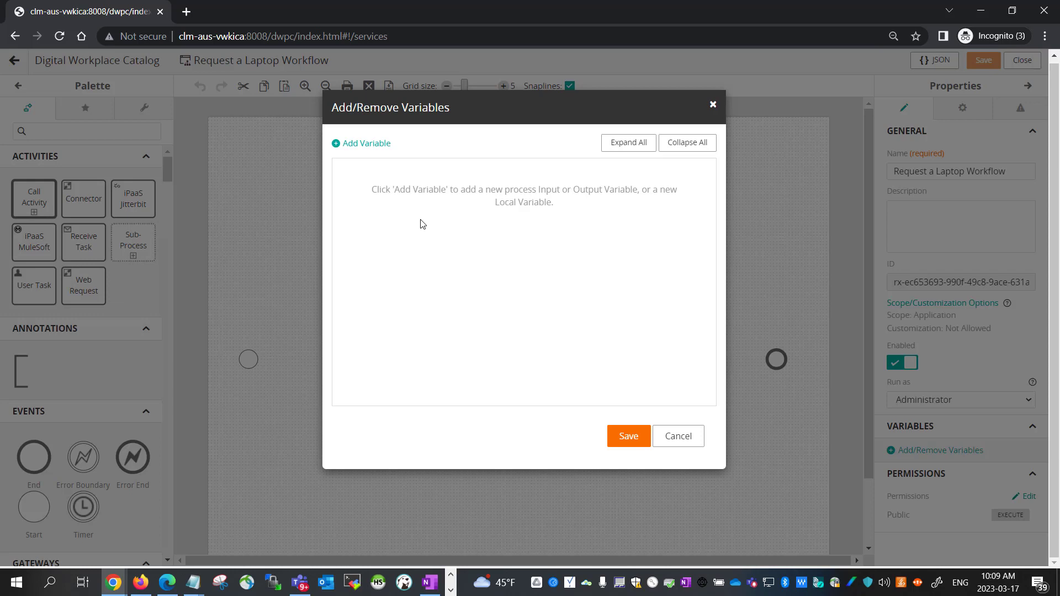
pyautogui.click(338, 150)
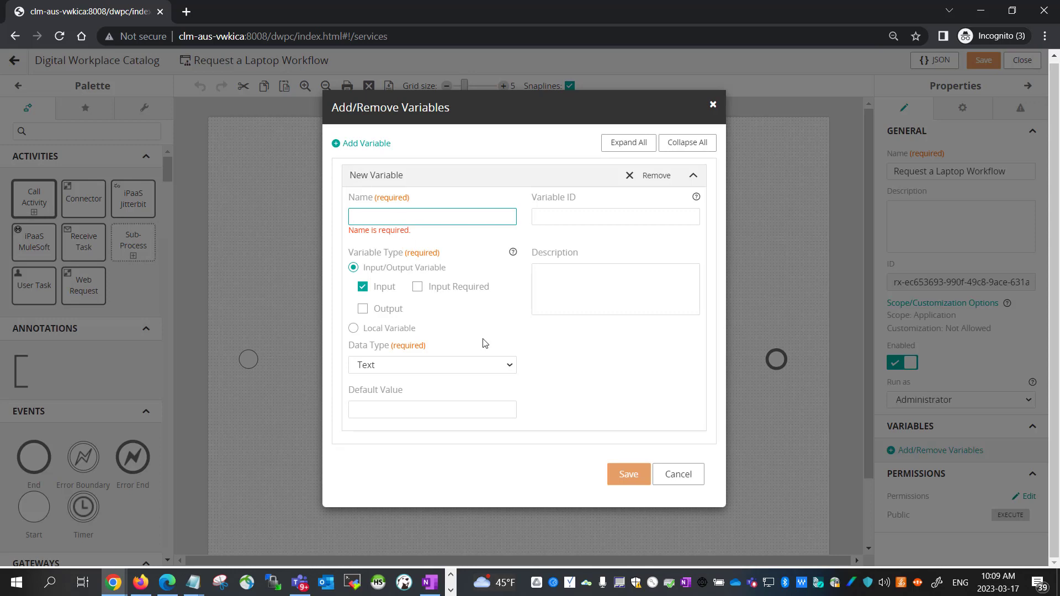
pyautogui.click(487, 369)
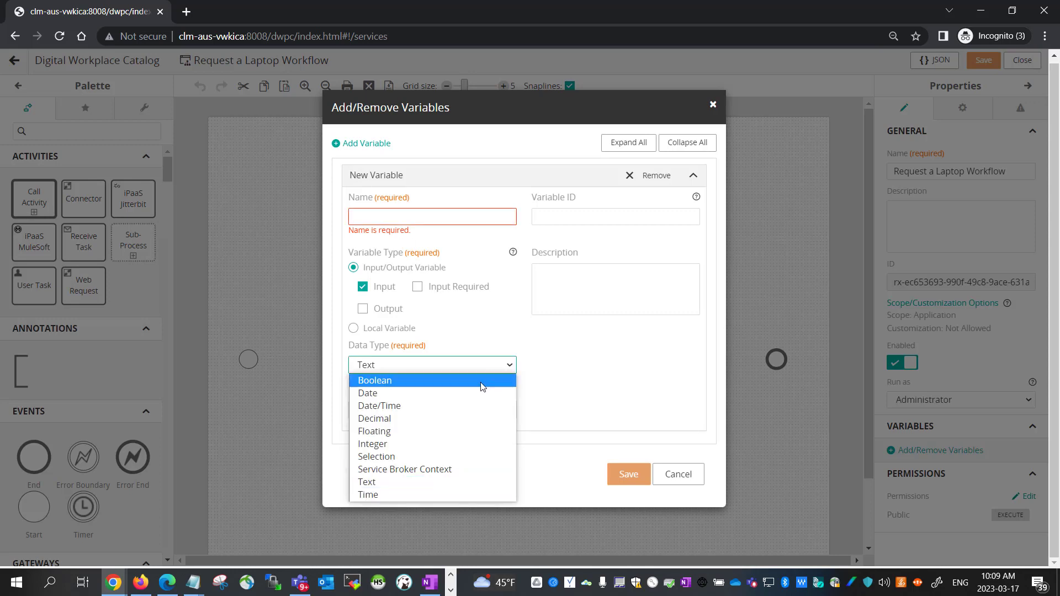
pyautogui.click(462, 469)
pyautogui.click(415, 217)
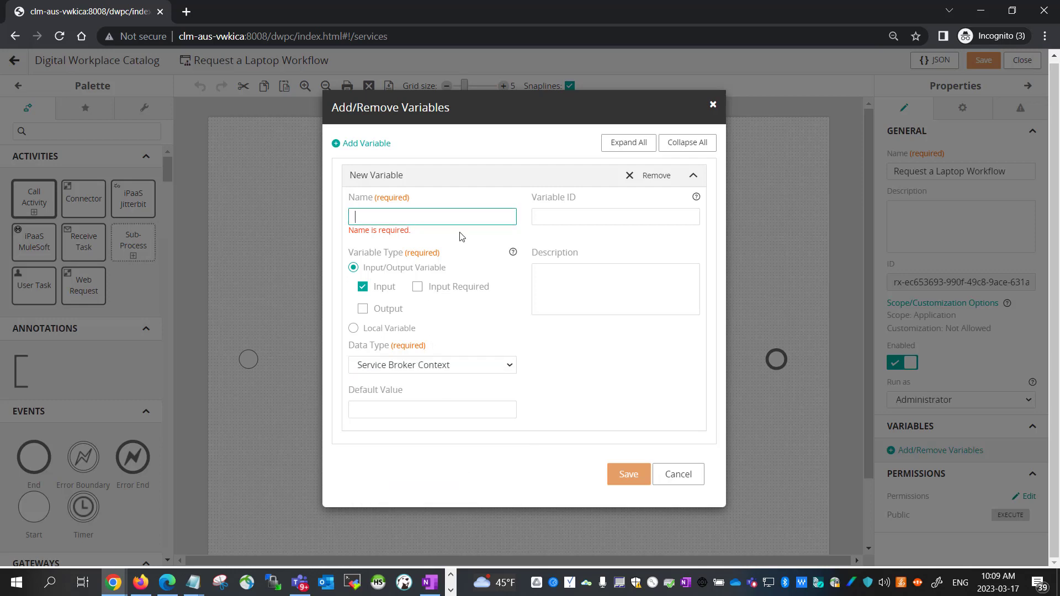
pyautogui.write('SB Context')
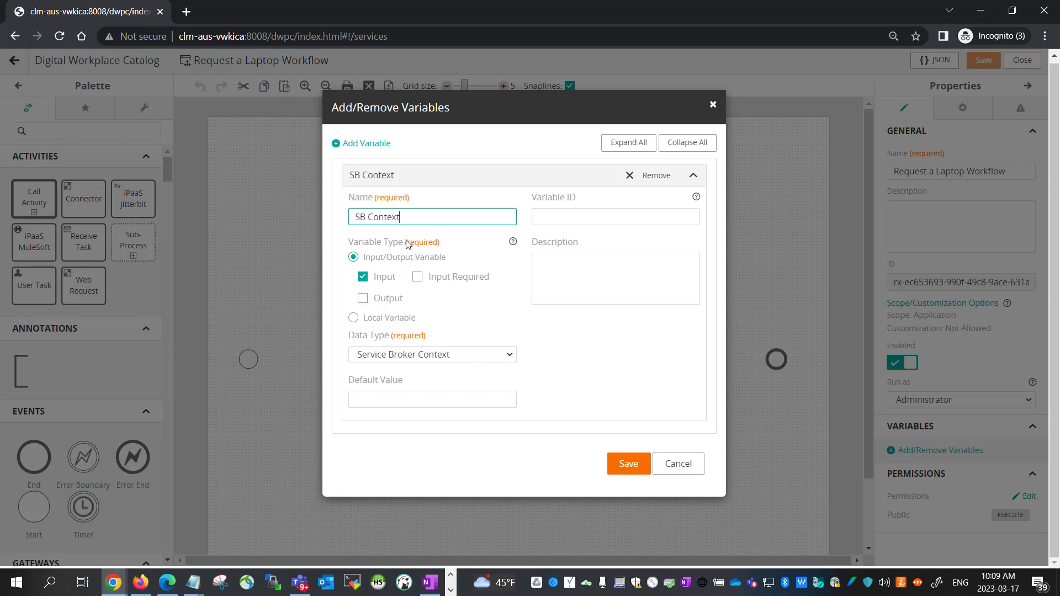
# Step: Add a second, unnamed variable and enter "Select a Laptop Type" as the default value of the SB Context variable
pyautogui.click(335, 145)
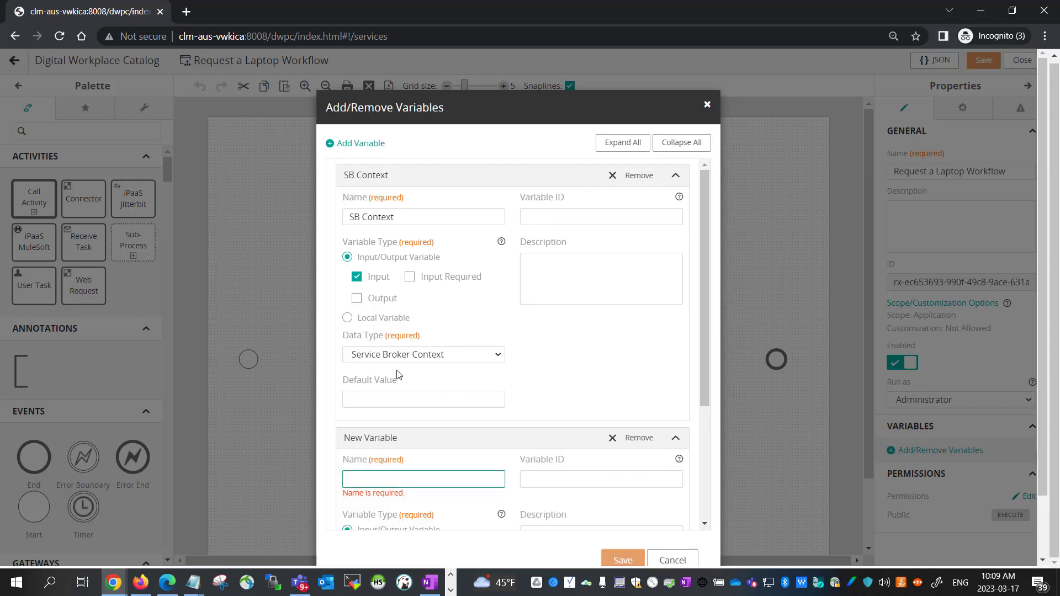
pyautogui.scroll(-3, 437, 285)
pyautogui.click(425, 257)
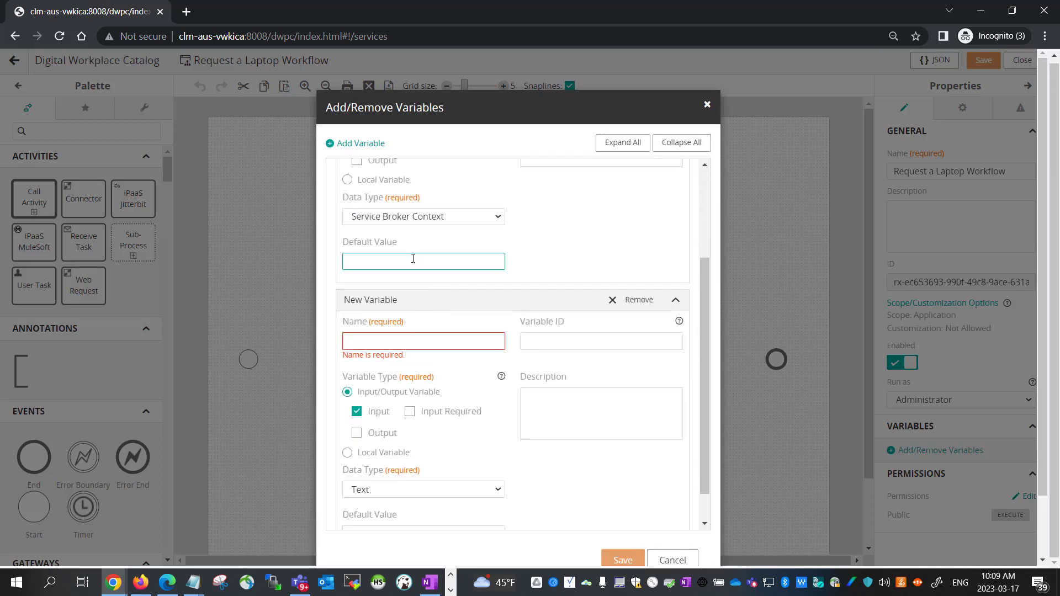
pyautogui.write('Select a Laptop Type')
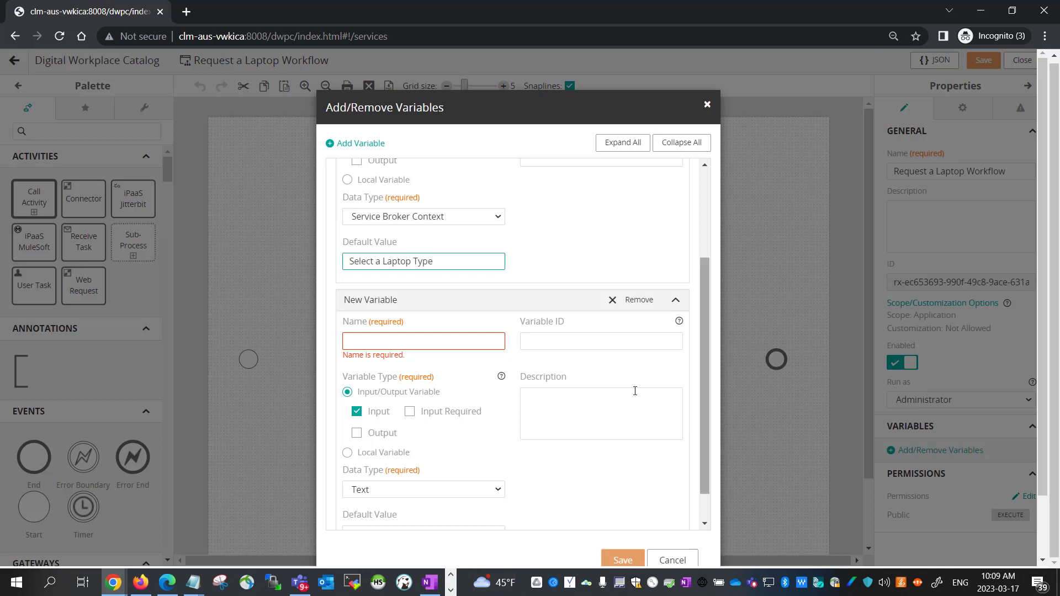
# Step: Set the data type of the second variable to Selection
pyautogui.scroll(-1, 462, 452)
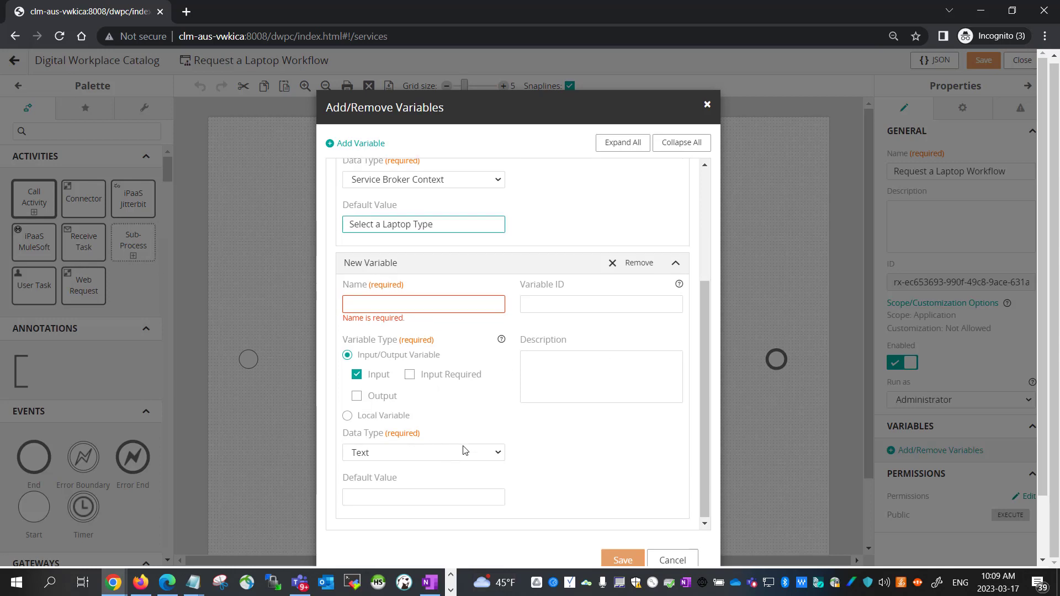
pyautogui.click(450, 457)
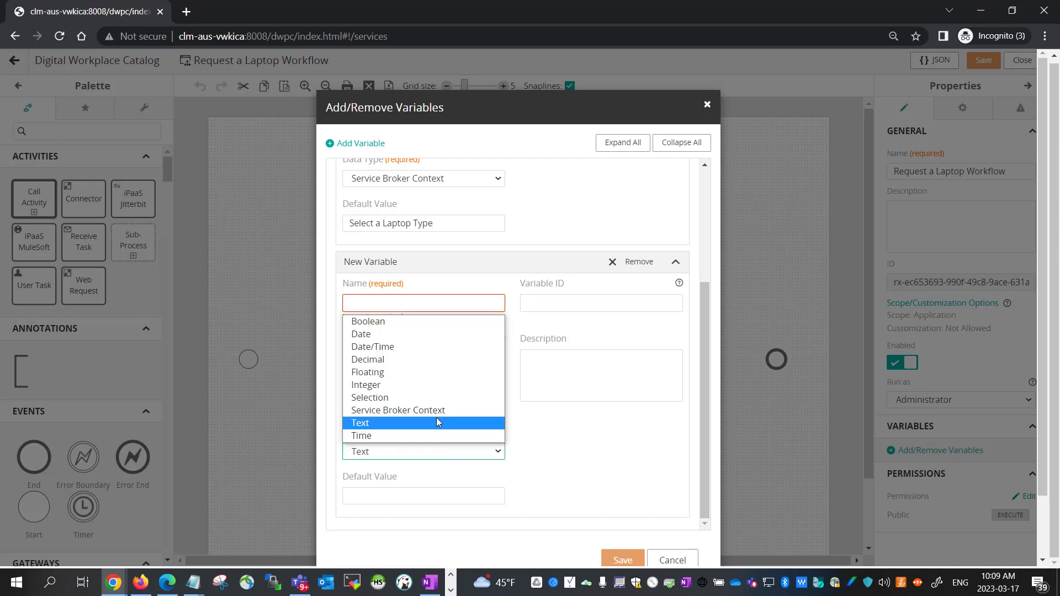
pyautogui.click(425, 393)
pyautogui.scroll(-1, 534, 478)
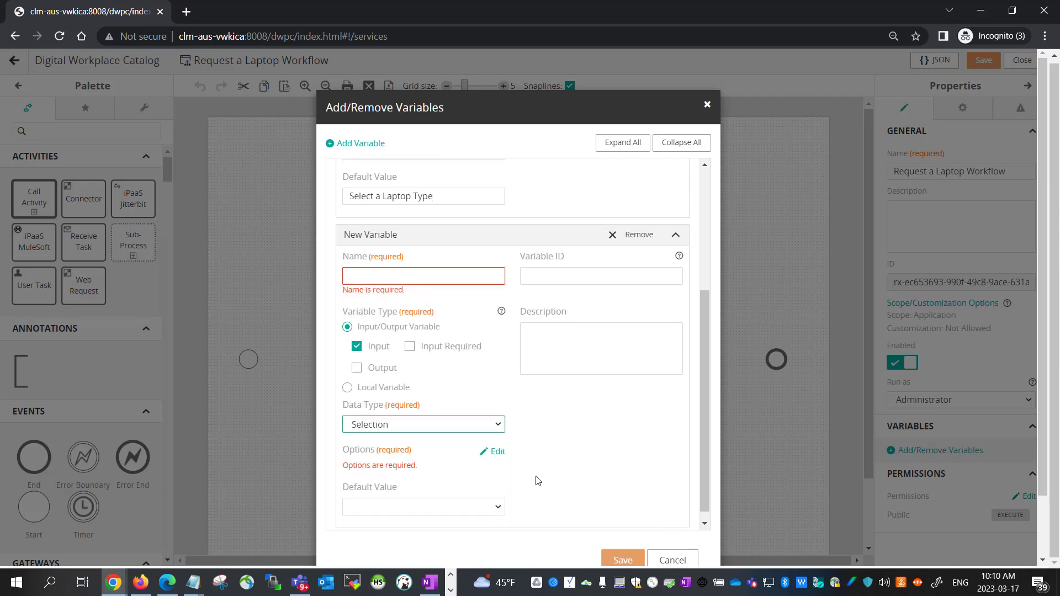
# Step: Add a selection option named "Latitude 3520 Laptop" to the second variable
pyautogui.click(497, 442)
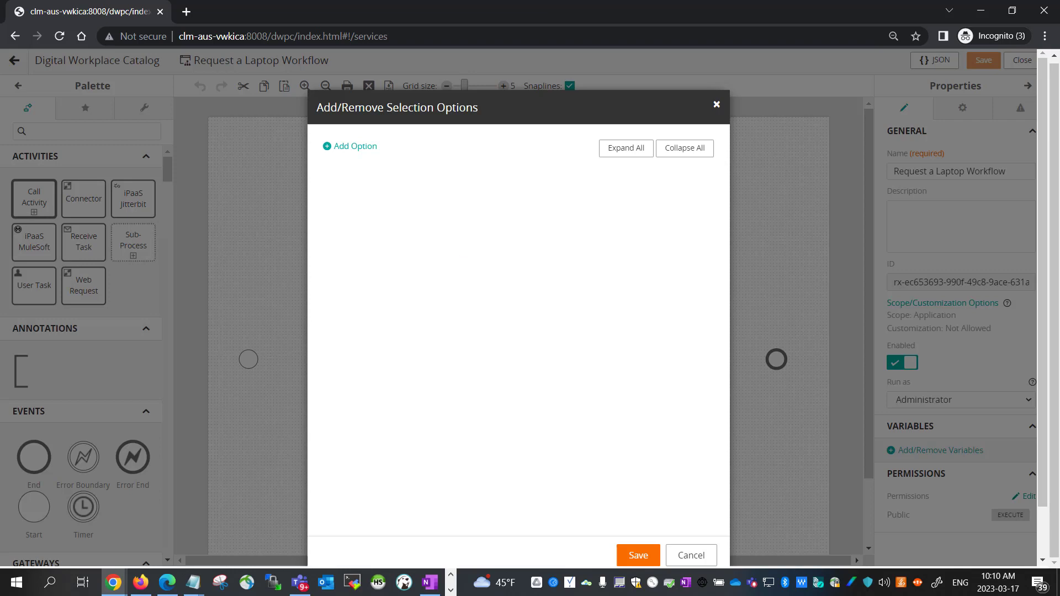
pyautogui.click(327, 147)
pyautogui.moveTo(407, 218); pyautogui.dragTo(292, 218)
pyautogui.write('Latitude 3520 Laptop')
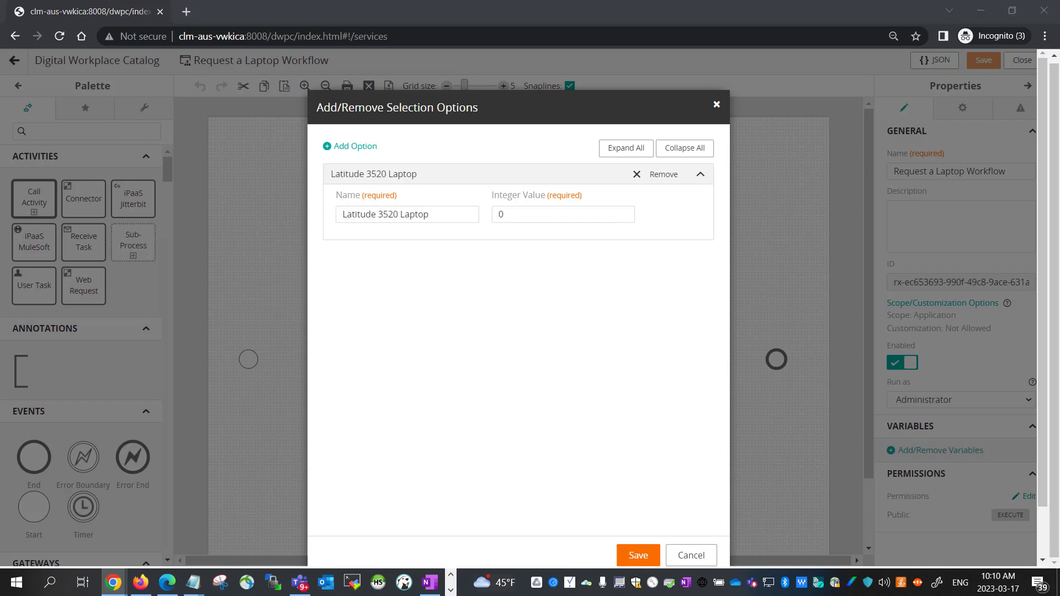
# Step: Add the selection options "Latitude 3420 Laptop" and "Dell Latitude 7430 Laptop" and save the option list
pyautogui.click(326, 147)
pyautogui.hotkey('ctrl', 'a')
pyautogui.write('Latitude 3420 Laptop')
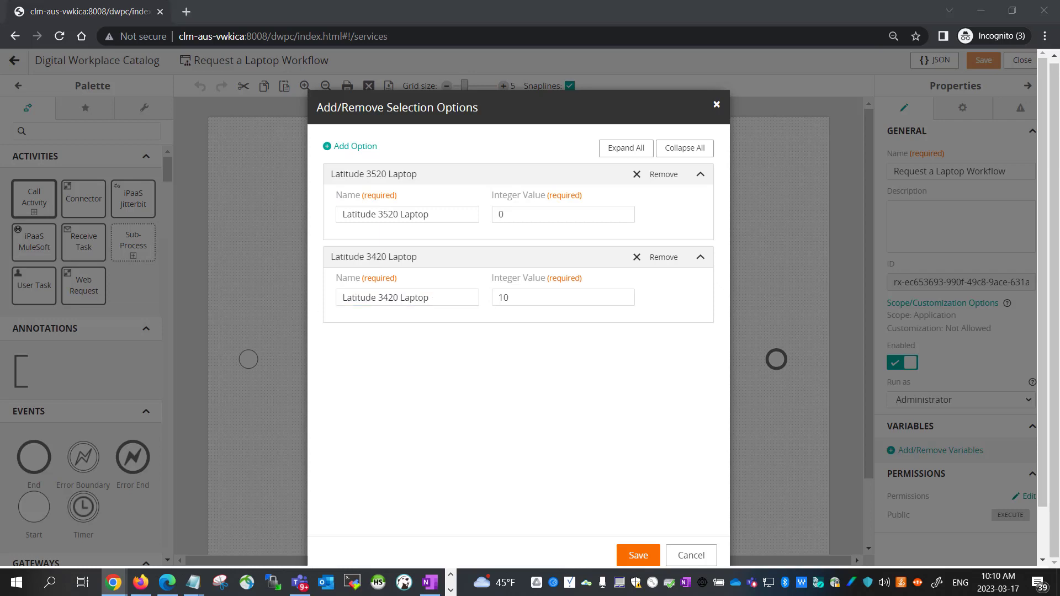
pyautogui.click(326, 146)
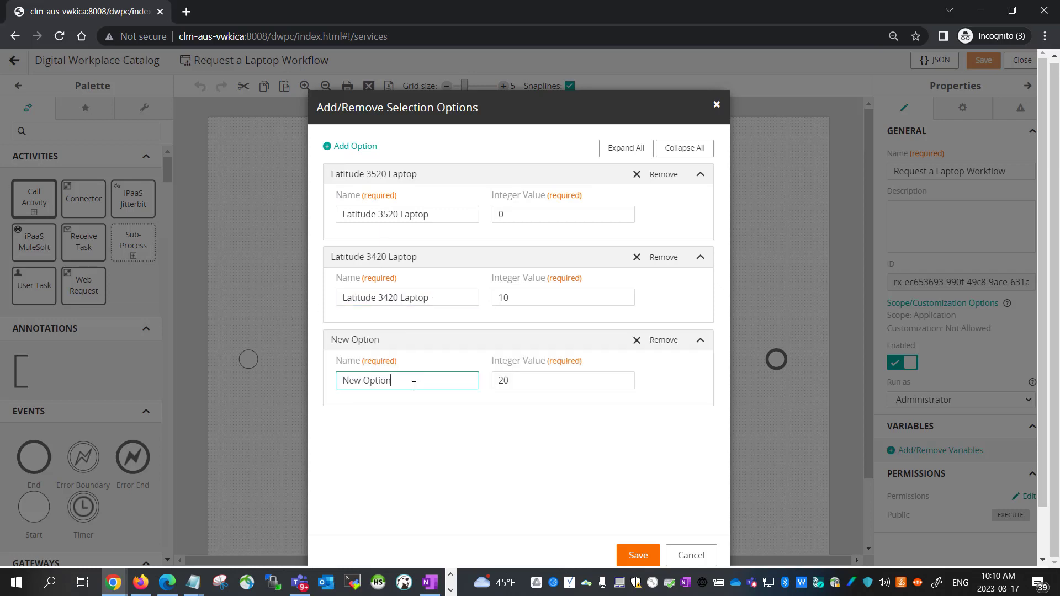
pyautogui.hotkey('ctrl', 'a')
pyautogui.write('Dell Latitude 7430 Laptop')
pyautogui.click(652, 559)
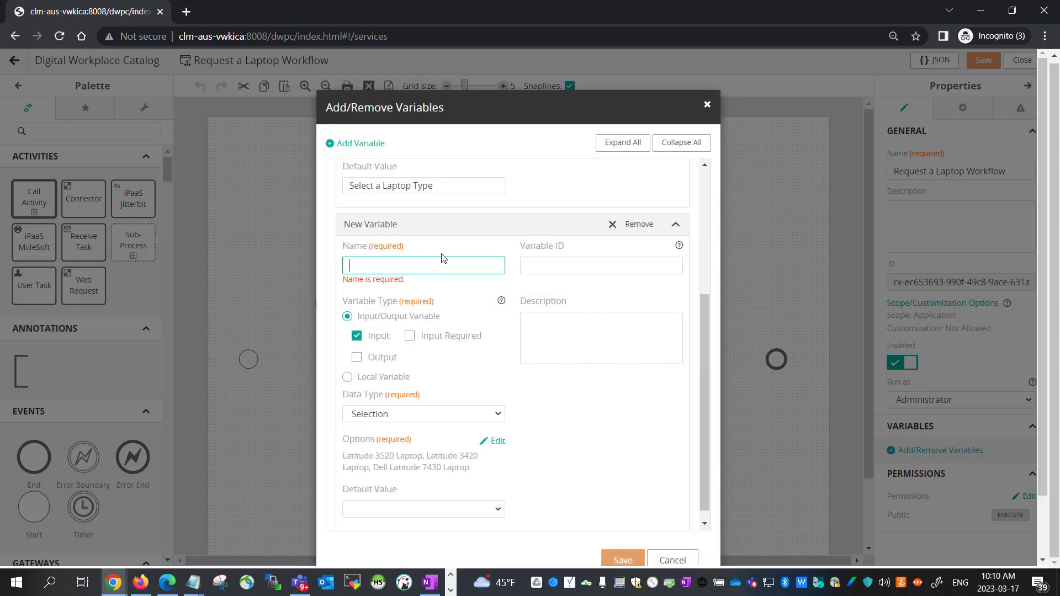
# Step: Name the Selection variable "Select a Laptop Type", reusing the text from the SB Context variable's default value
pyautogui.moveTo(449, 186); pyautogui.dragTo(301, 186)
pyautogui.hotkey('ctrl', 'c')
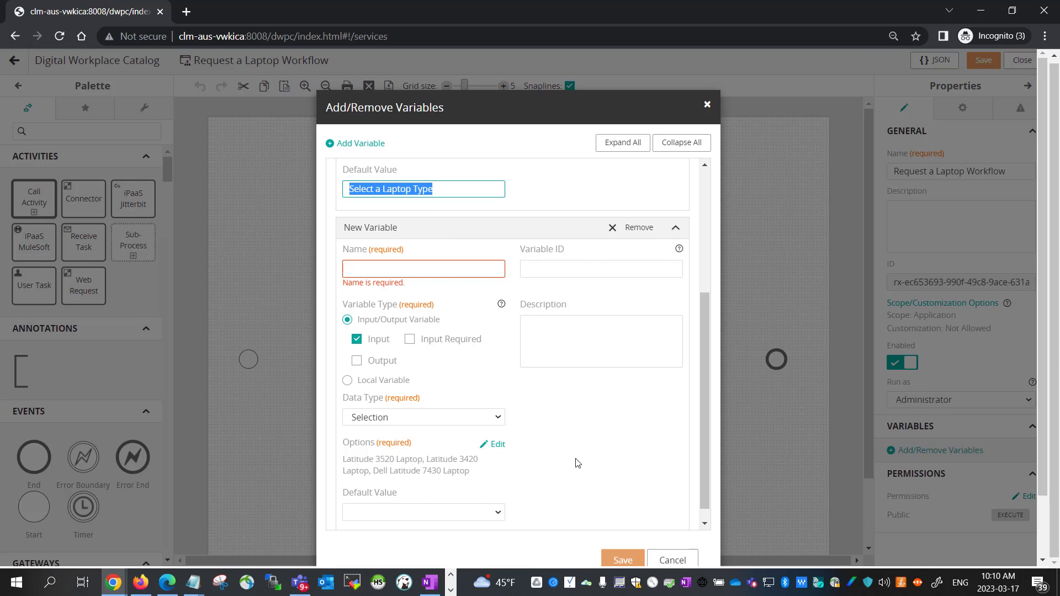
pyautogui.scroll(1, 577, 462)
pyautogui.click(450, 334)
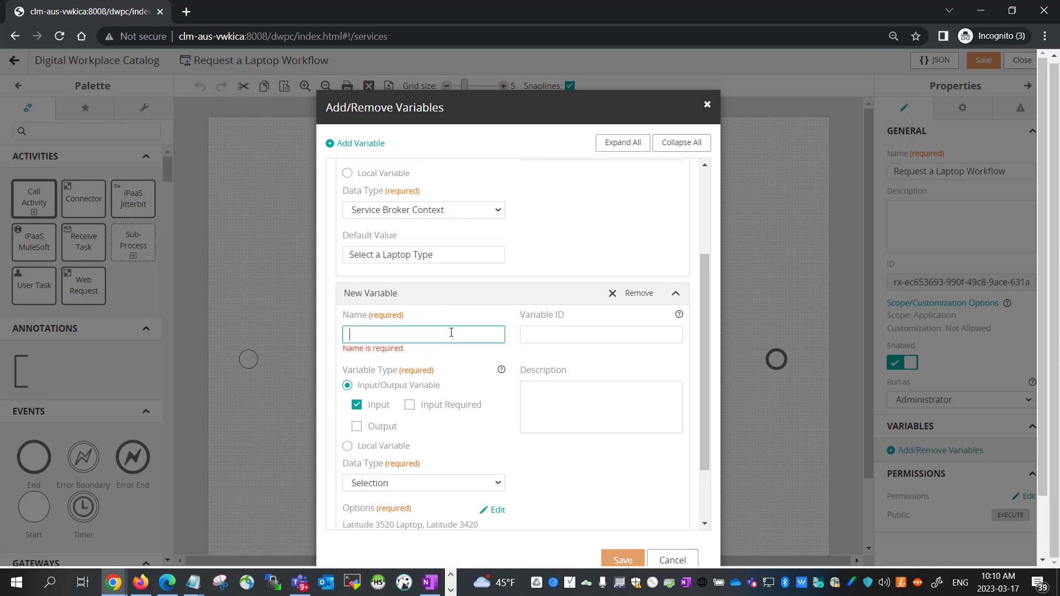
pyautogui.hotkey('ctrl', 'v')
# Step: Clear the default value of the SB Context variable and save the variables
pyautogui.tripleClick(457, 255)
pyautogui.press('Delete')
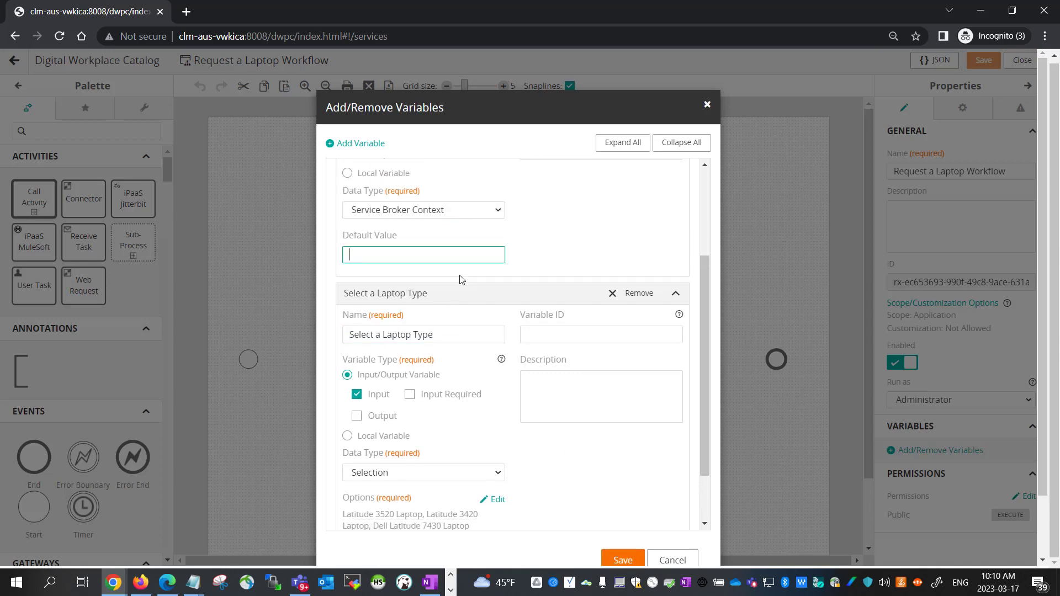
pyautogui.scroll(-1, 691, 521)
pyautogui.click(622, 561)
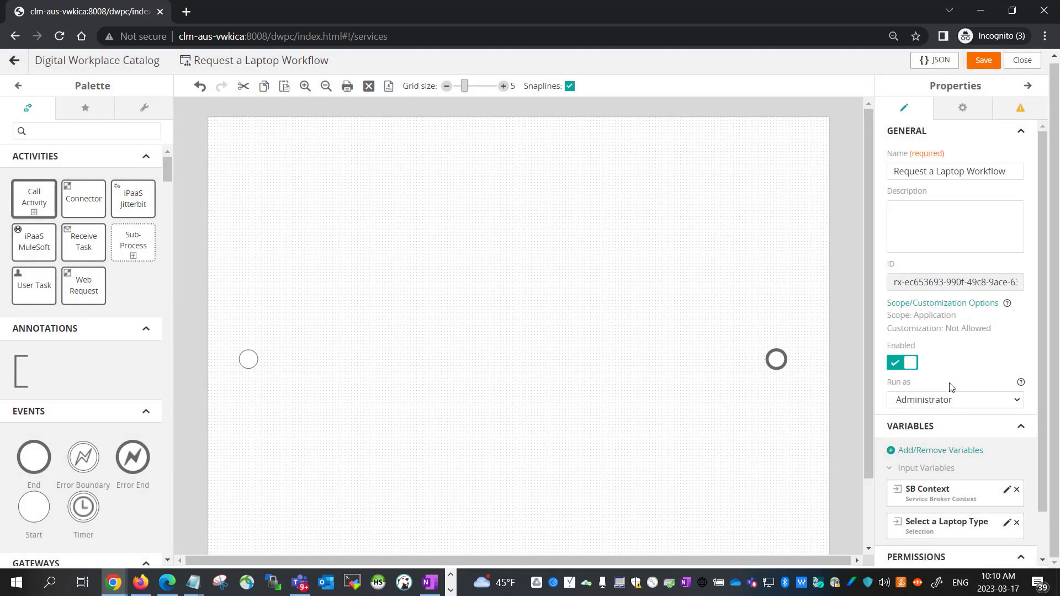
# Step: Reopen the workflow's variables and add a Text input variable named "User Shipping Address D"
pyautogui.click(931, 450)
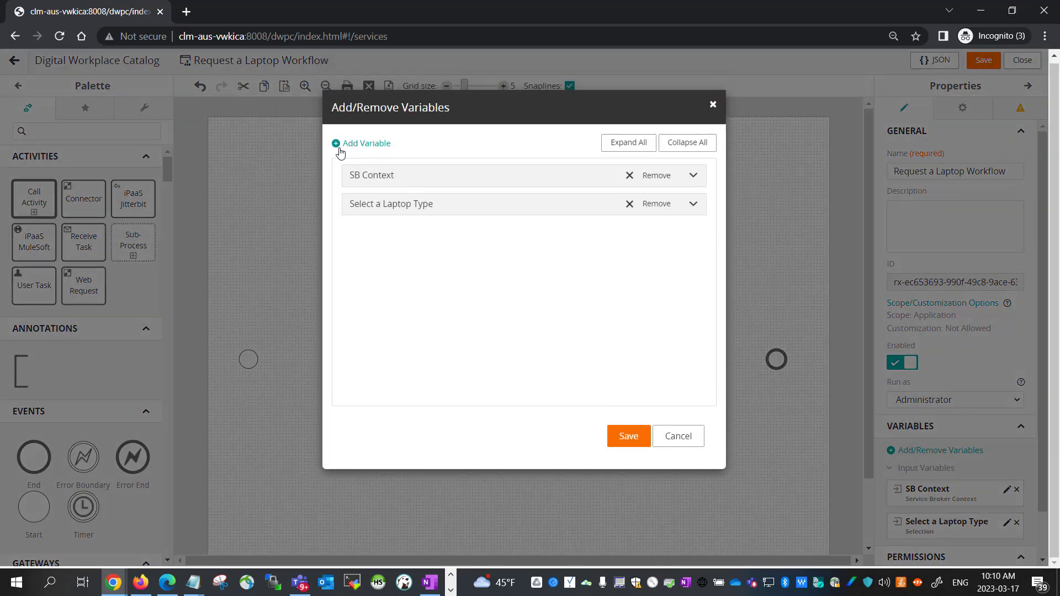
pyautogui.click(338, 144)
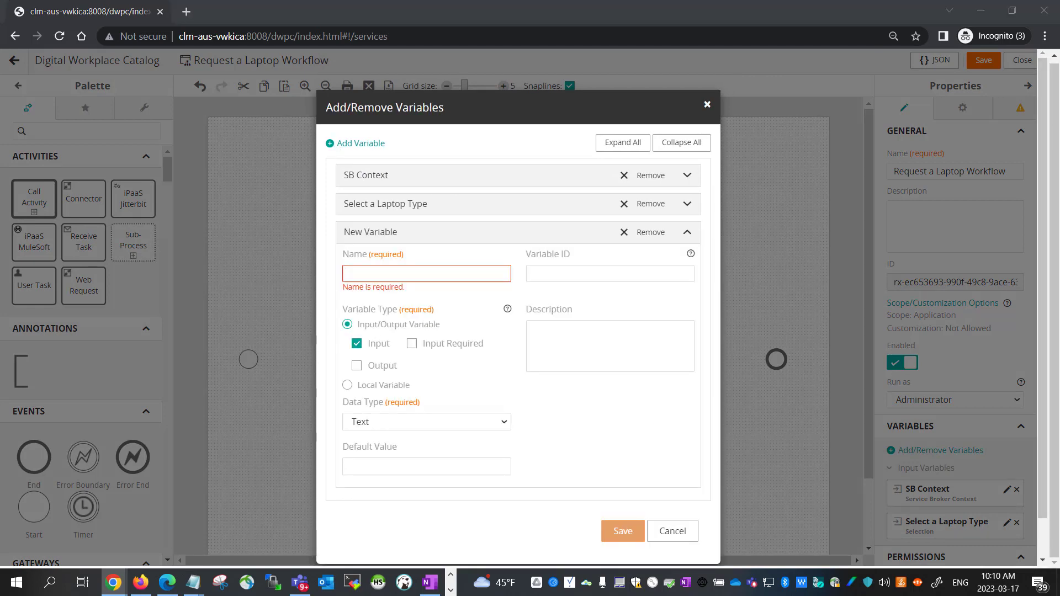
pyautogui.click(400, 273)
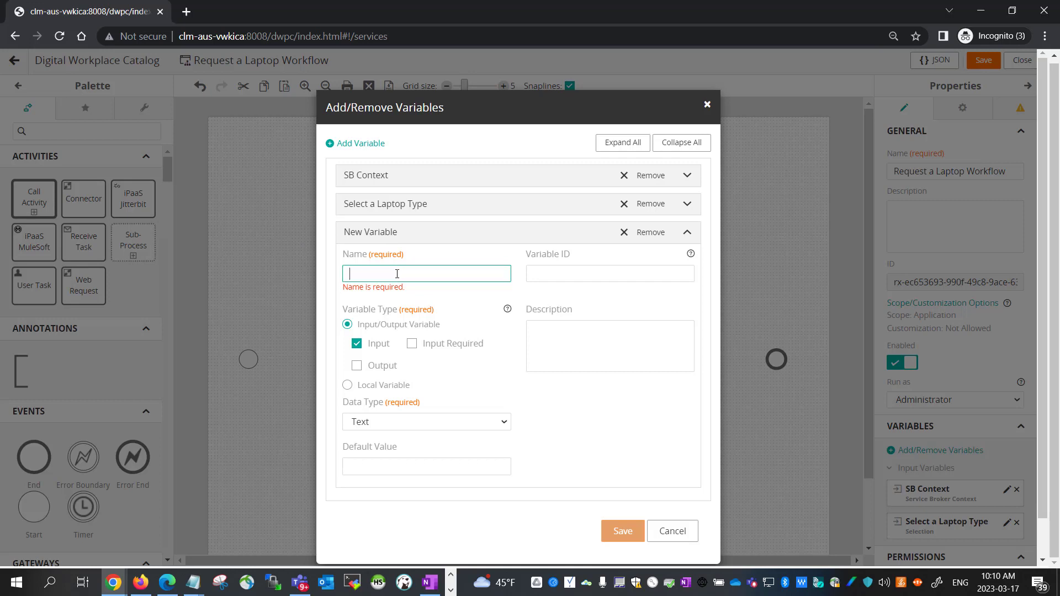
pyautogui.write('User Shipping Address D')
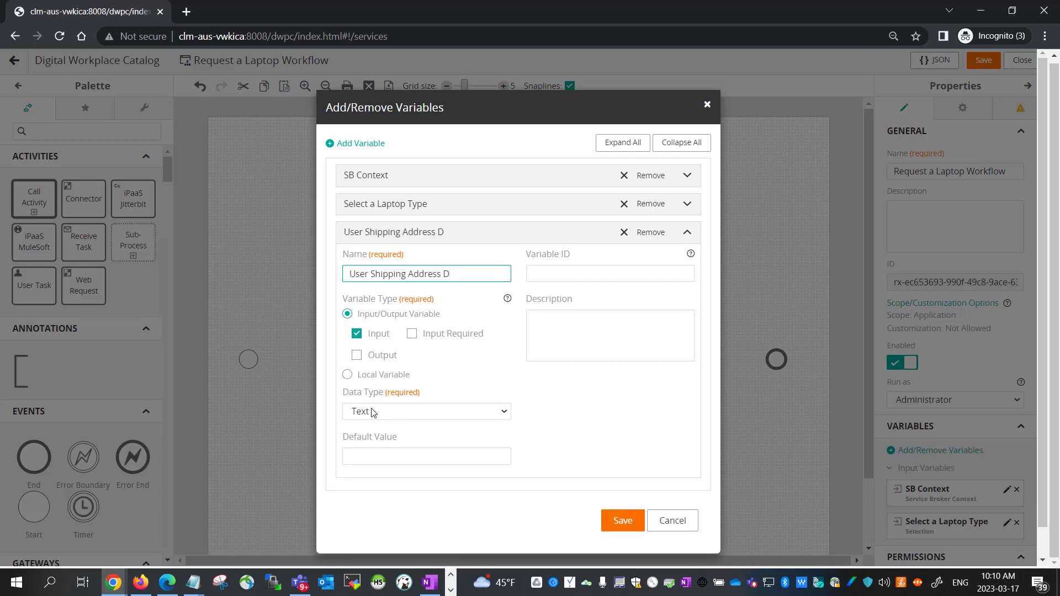
# Step: Add another Text input variable named "Select your Accessories"
pyautogui.click(332, 143)
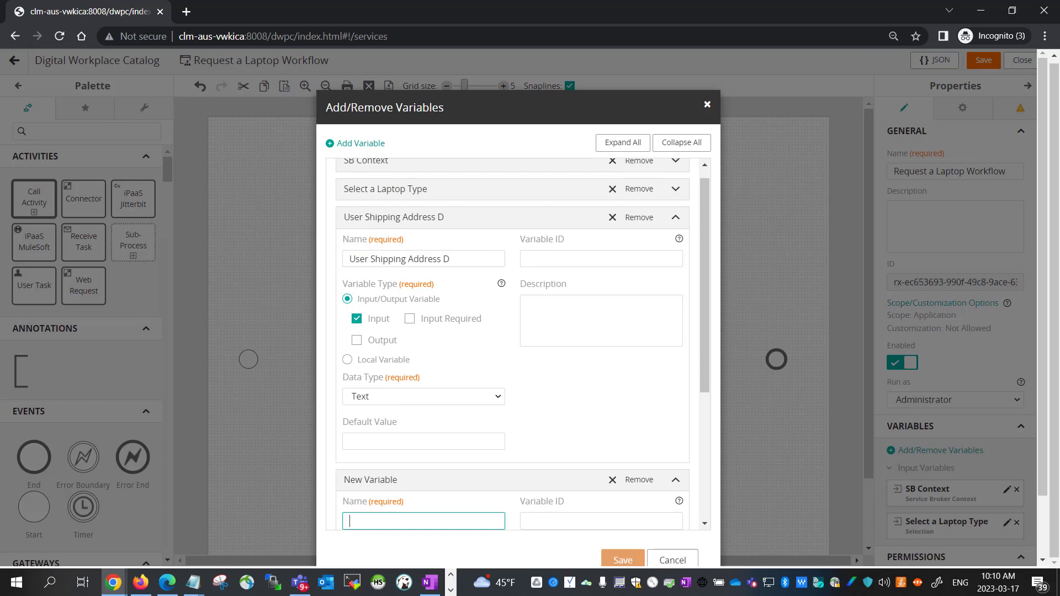
pyautogui.hotkey('alt', 'Tab')
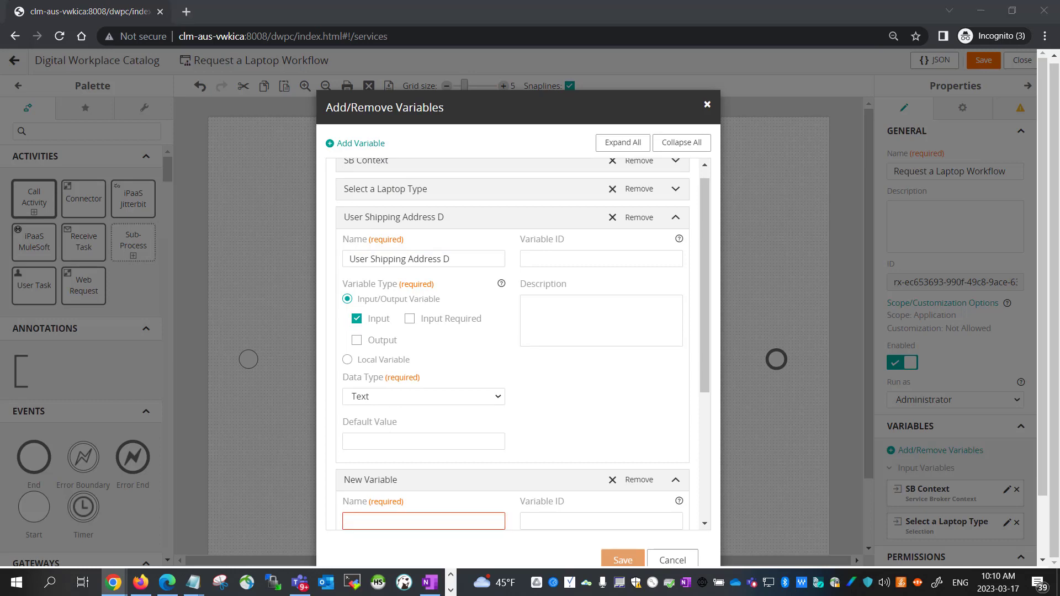
pyautogui.scroll(-3, 461, 492)
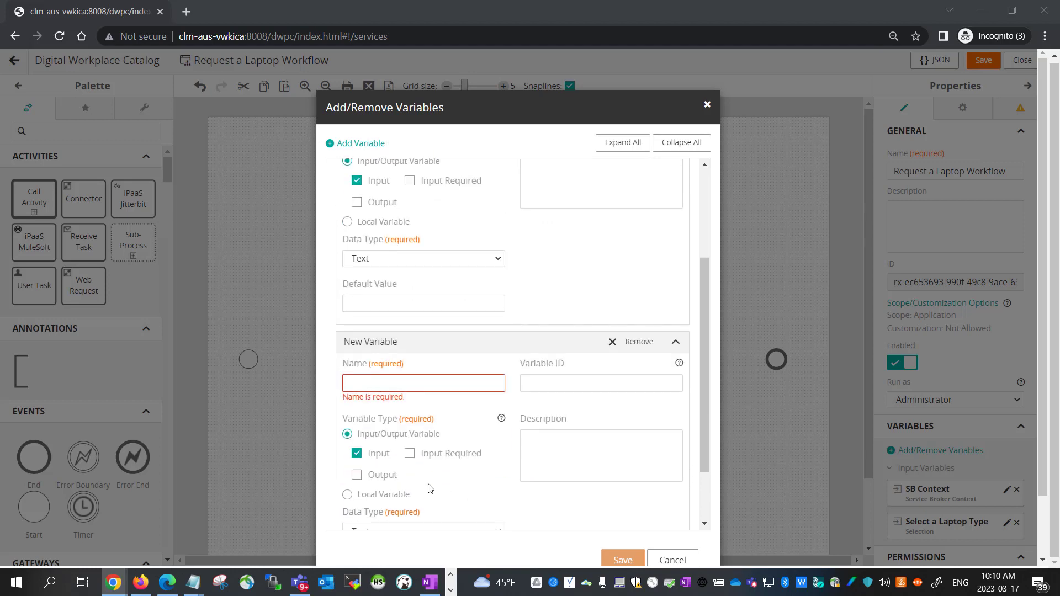
pyautogui.write('Select your Accessories')
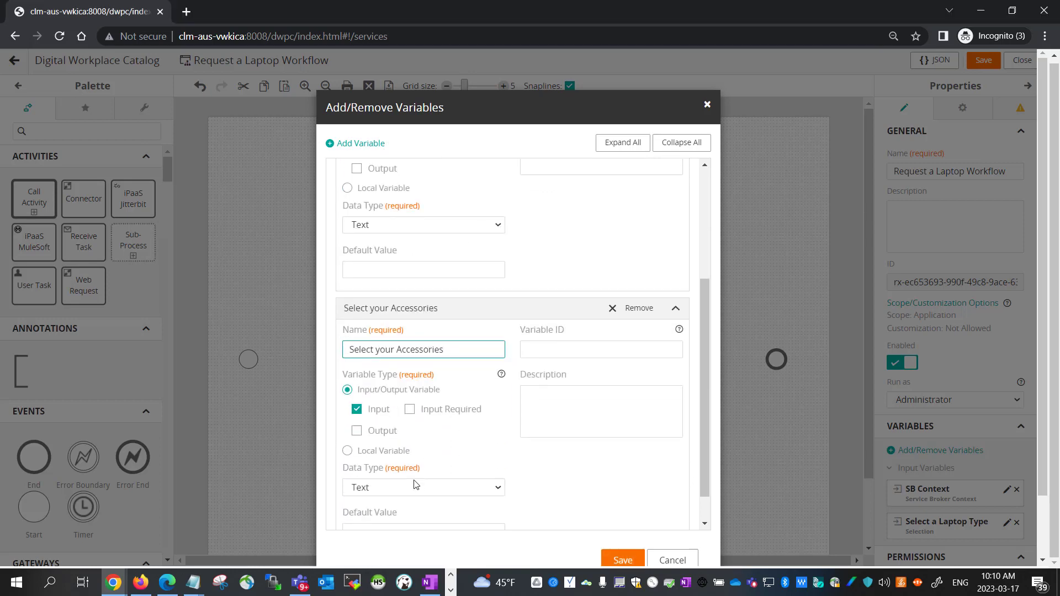
# Step: Add a Text input variable named "Reason for Laptop Request" and save the variables
pyautogui.scroll(-2, 414, 475)
pyautogui.click(330, 143)
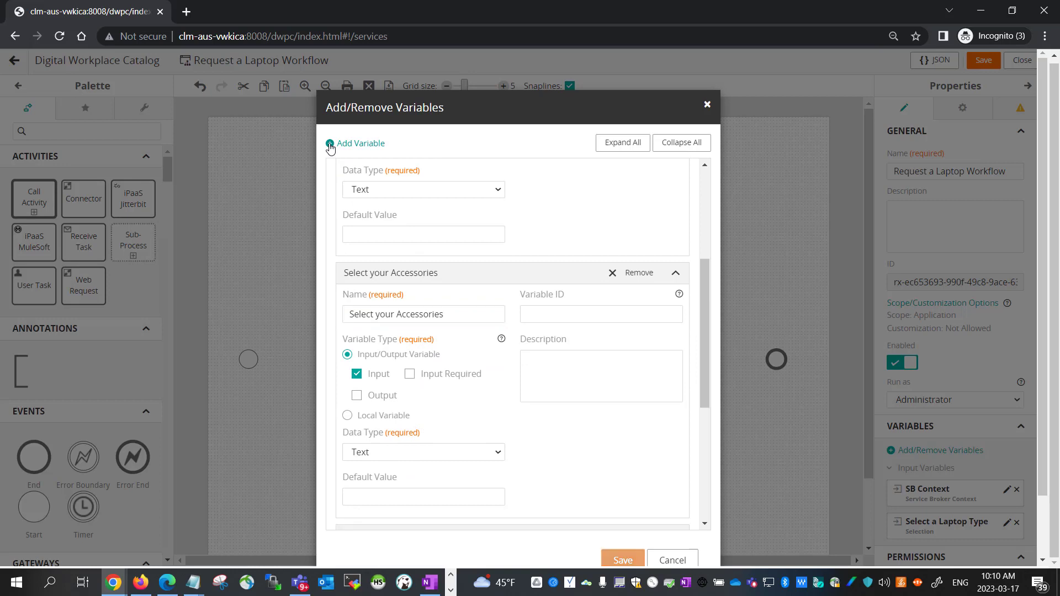
pyautogui.hotkey('alt', 'Tab')
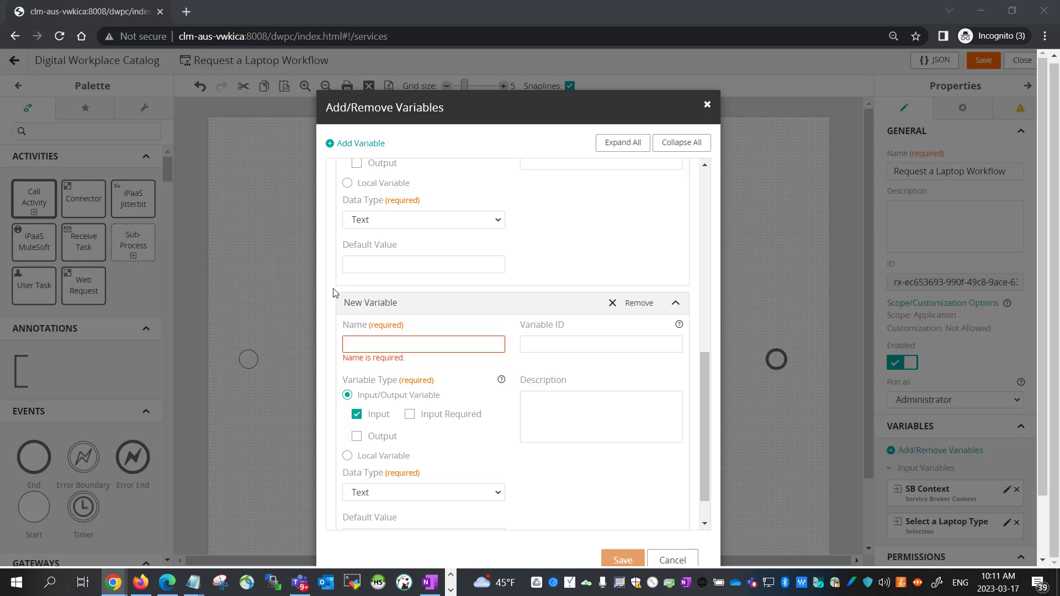
pyautogui.click(416, 343)
pyautogui.write('Reason for Laptop Request')
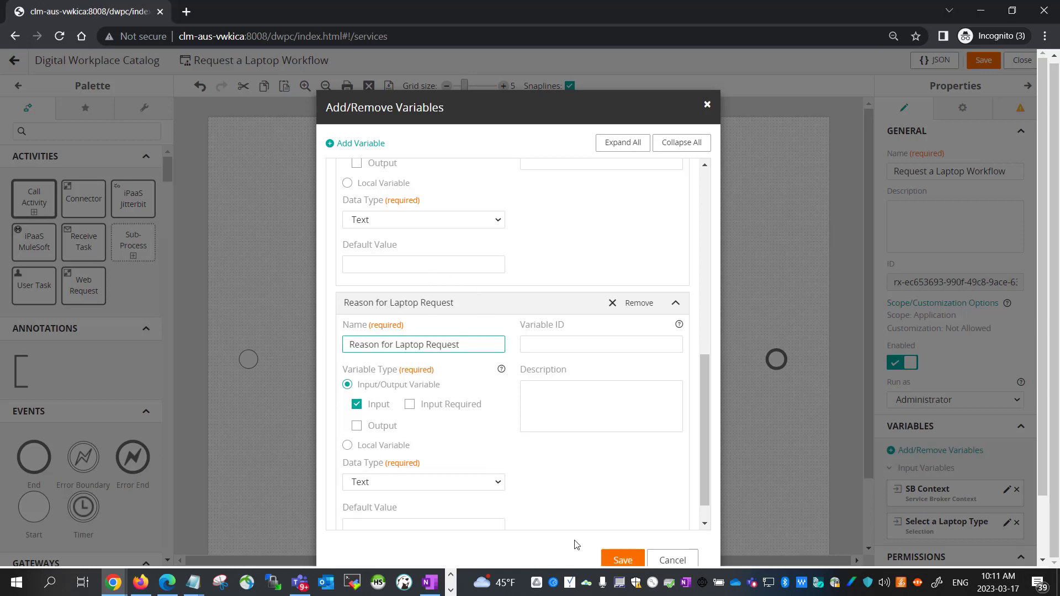
pyautogui.scroll(-1, 564, 495)
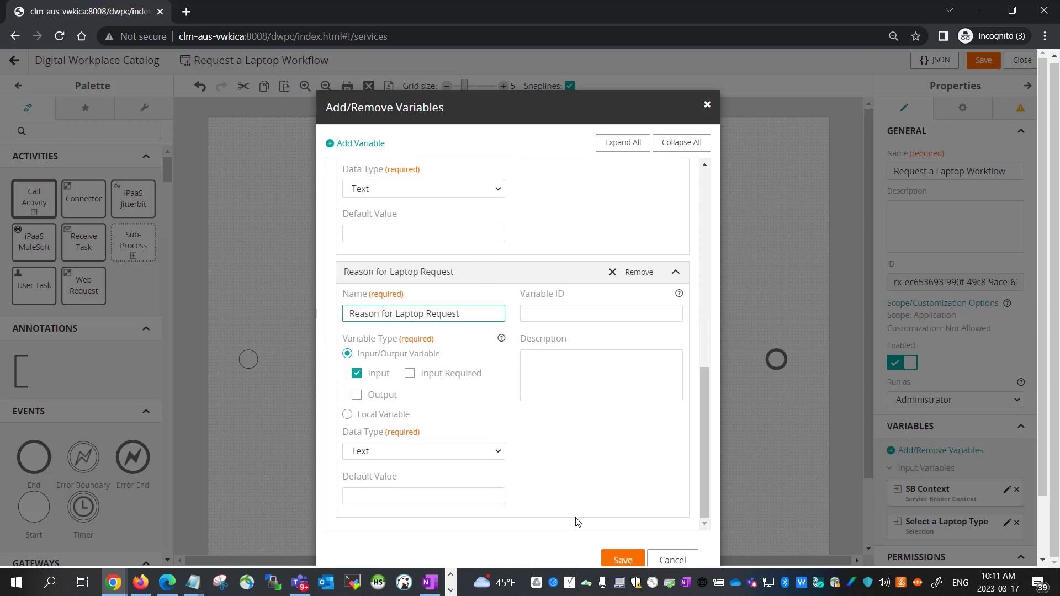
pyautogui.click(621, 559)
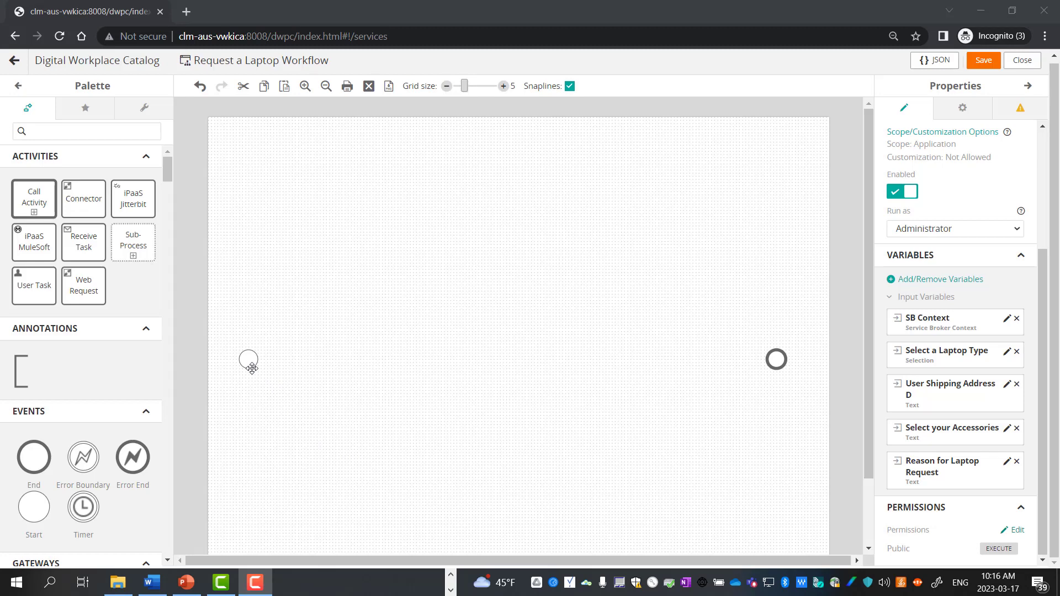
# Step: Connect the start event to the end event with a sequence flow and save the workflow
pyautogui.click(251, 368)
pyautogui.moveTo(268, 360); pyautogui.dragTo(774, 359)
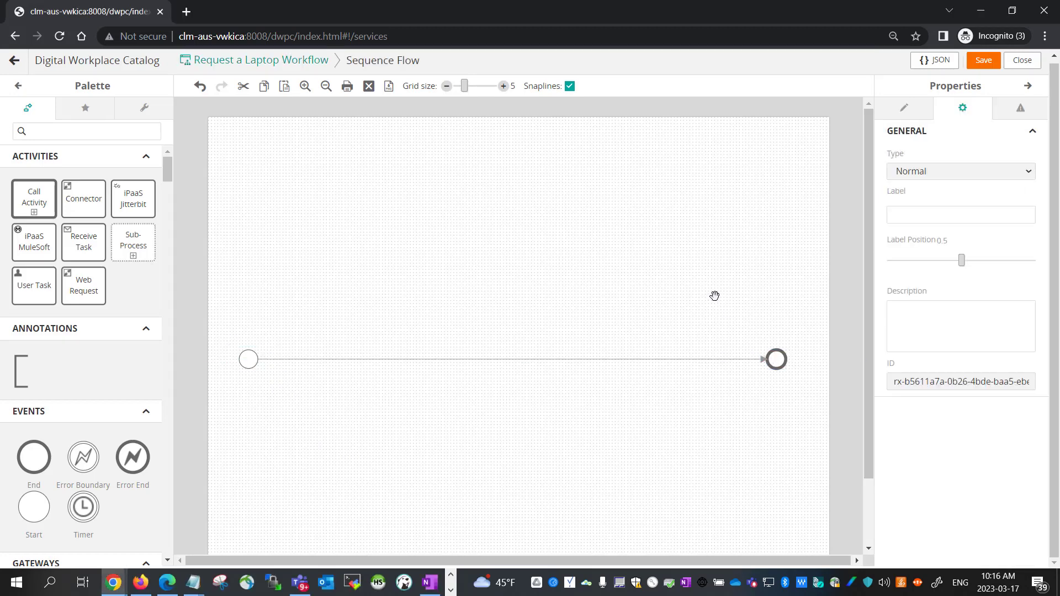
pyautogui.click(984, 60)
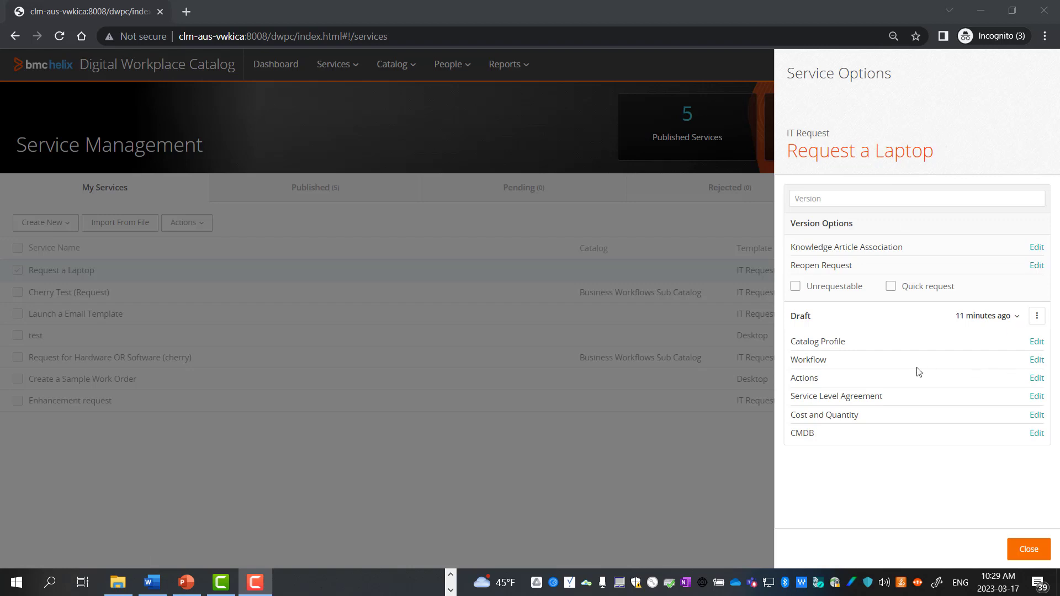
# Step: Edit the Request a Laptop service's workflow settings and create a single-user request questionnaire for it
pyautogui.click(1036, 362)
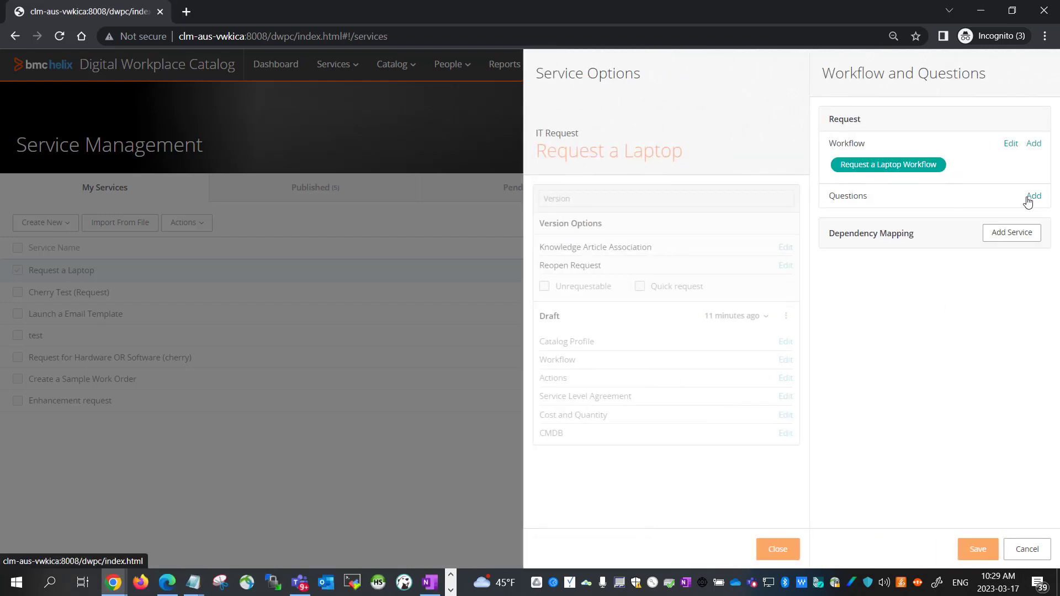
pyautogui.click(1034, 196)
pyautogui.click(767, 115)
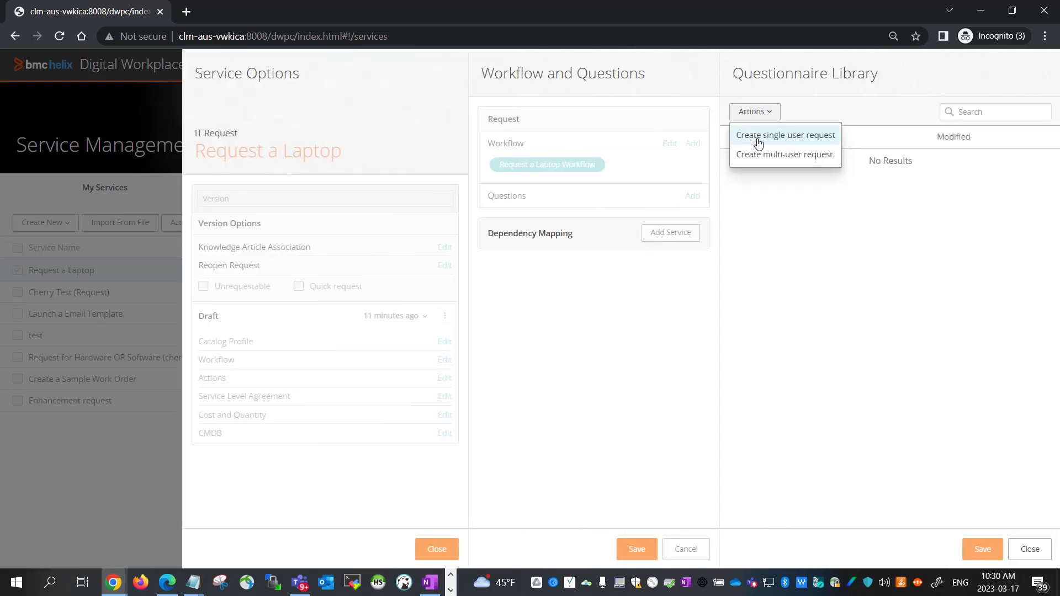
pyautogui.click(760, 138)
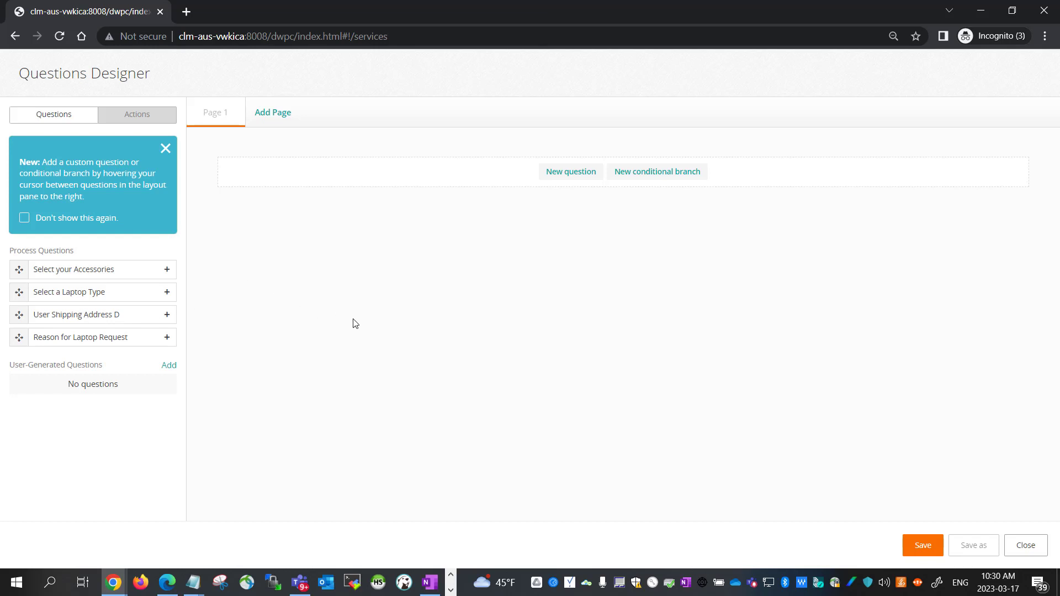
# Step: Add the process question "Select your Accessories" with the form element type Dropdown (multi-select)
pyautogui.click(167, 270)
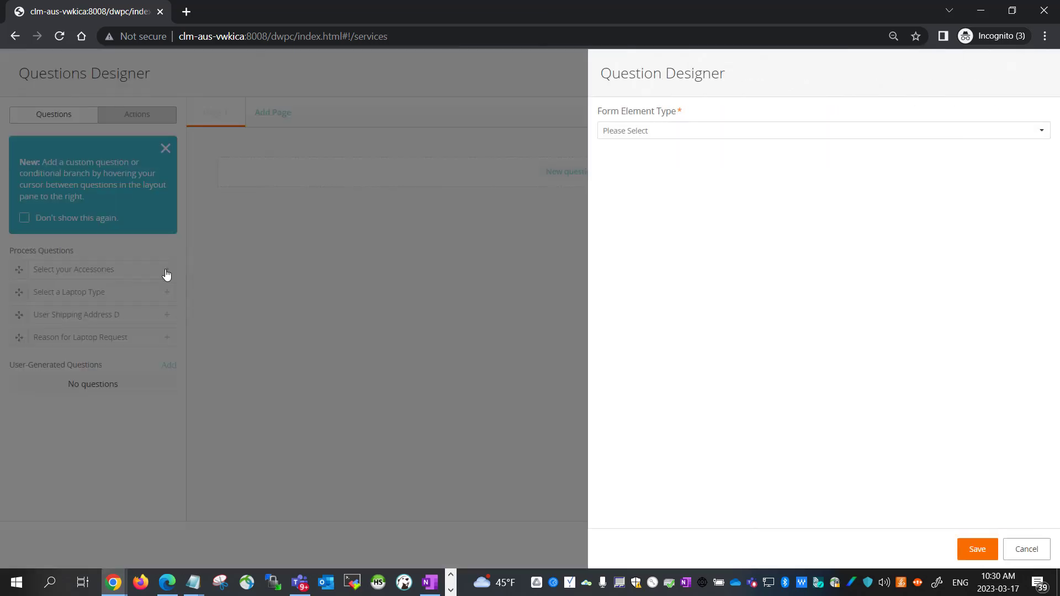
pyautogui.click(638, 131)
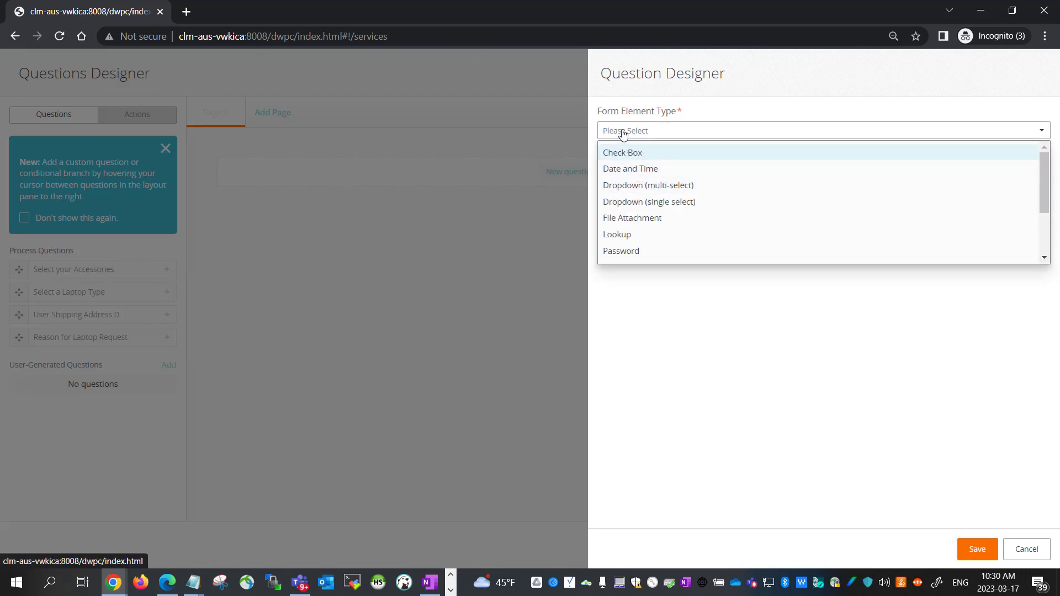
pyautogui.click(639, 186)
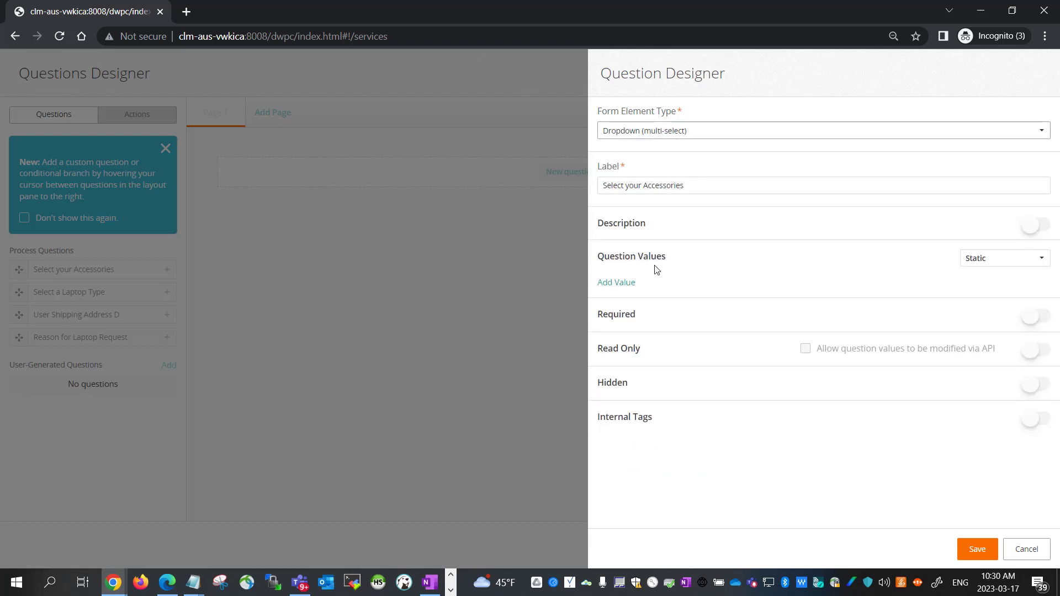
# Step: Add a static question value with "Jabra Headset" as both its display value and stored value
pyautogui.click(619, 283)
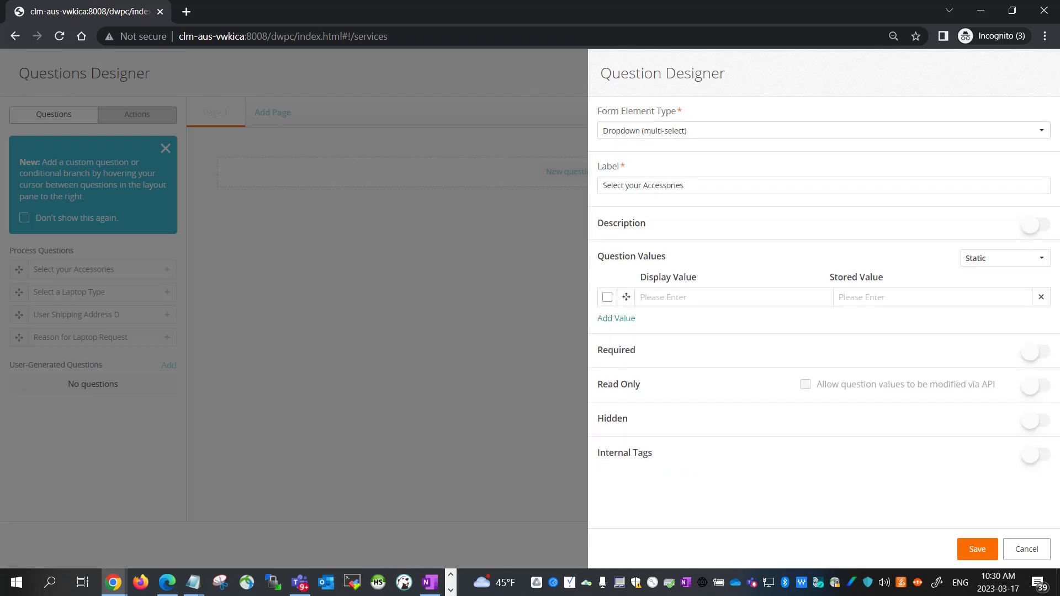
pyautogui.hotkey('alt', 'Tab')
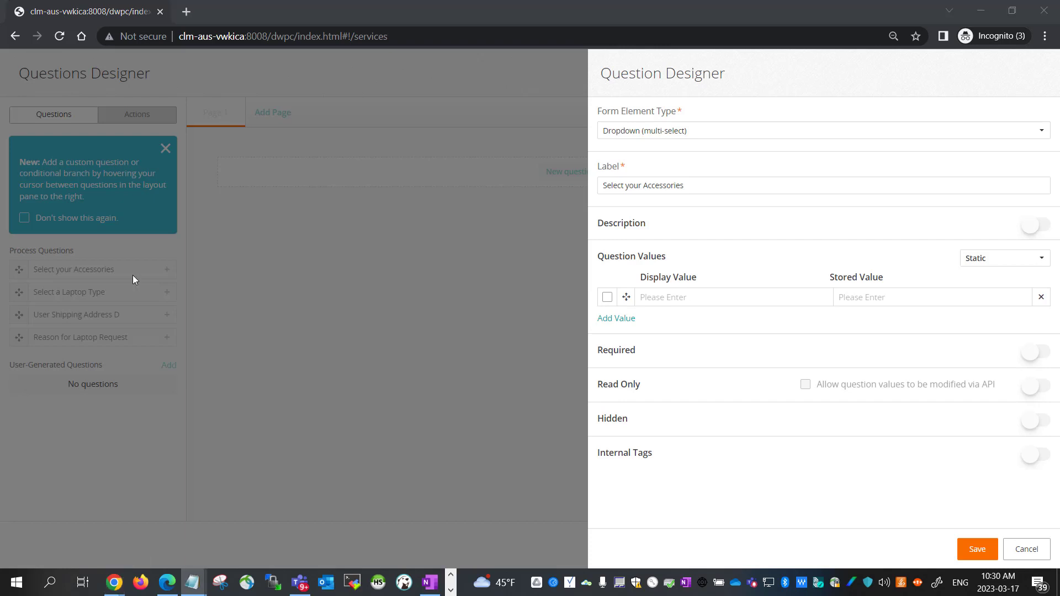
pyautogui.click(658, 298)
pyautogui.write('Jabra Headset')
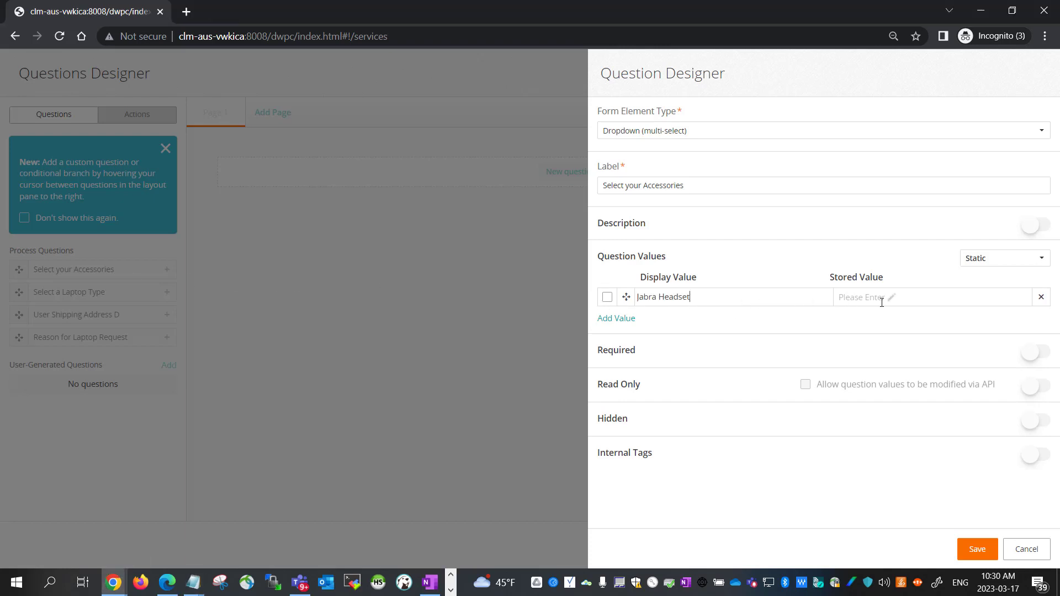
pyautogui.click(888, 298)
pyautogui.write('Jabra Headset')
pyautogui.hotkey('alt', 'Tab')
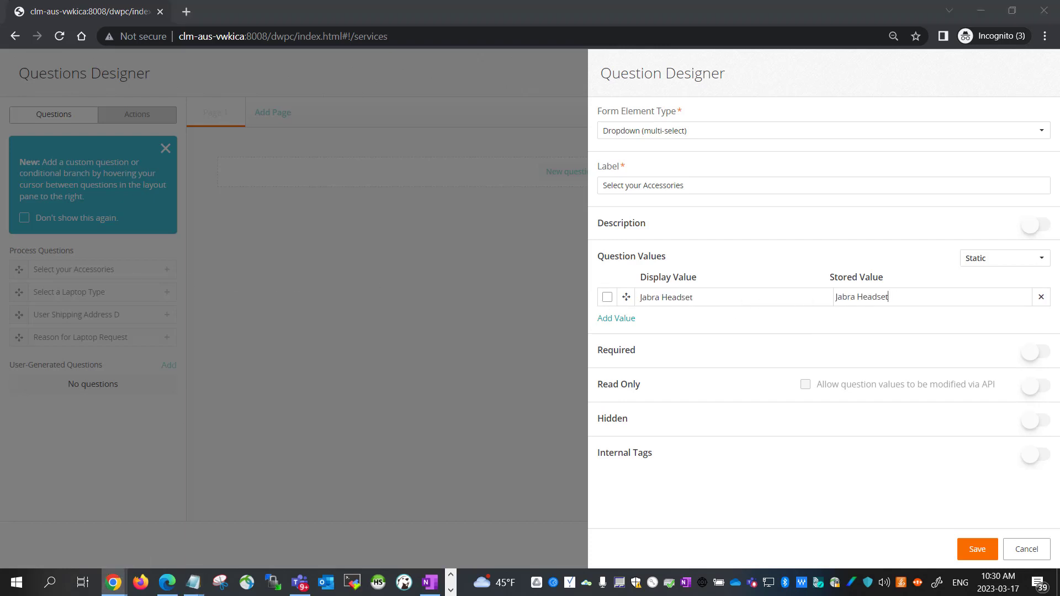
# Step: Add a second question value with "Docking Station" as display and stored value, and add a third, empty value row
pyautogui.click(613, 319)
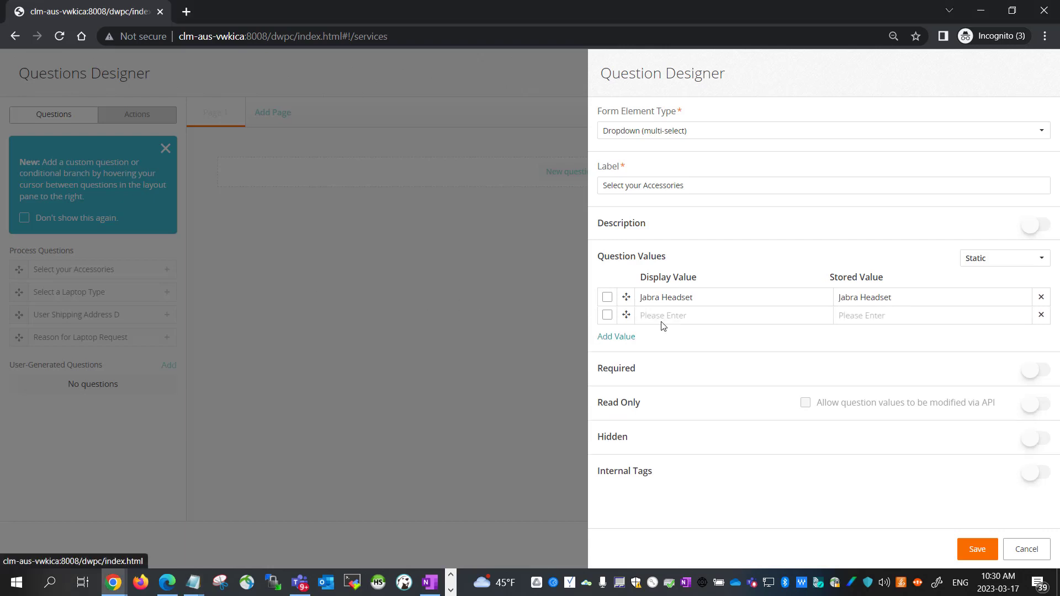
pyautogui.click(721, 314)
pyautogui.write('Docking Station')
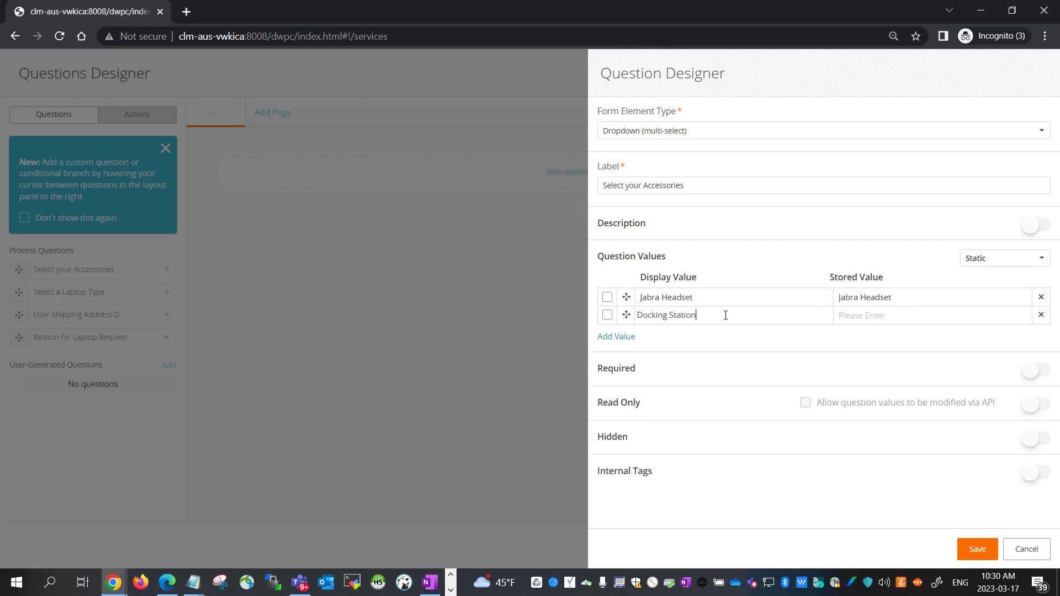
pyautogui.click(889, 315)
pyautogui.write('Docking Station')
pyautogui.click(621, 338)
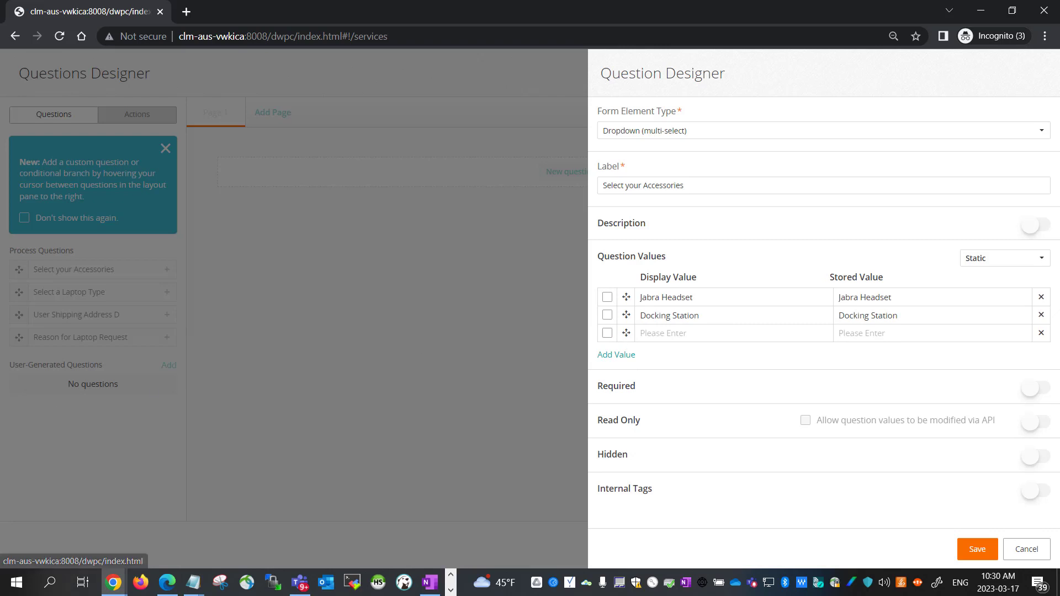
# Step: Fill the third question value with "Laptop Case" as display and stored value, and add a fourth value row
pyautogui.hotkey('alt', 'Tab')
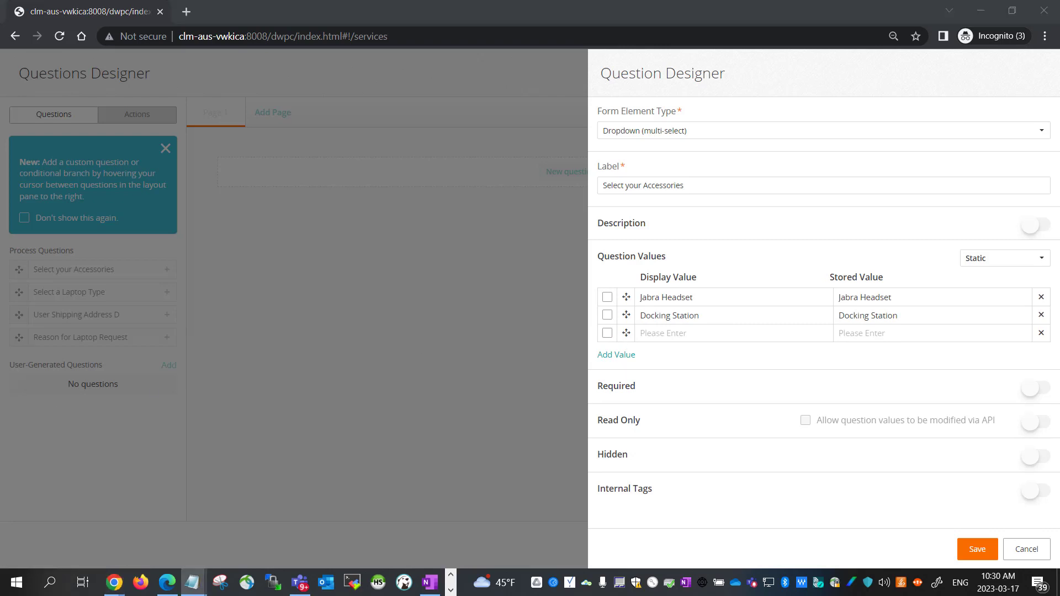
pyautogui.click(688, 334)
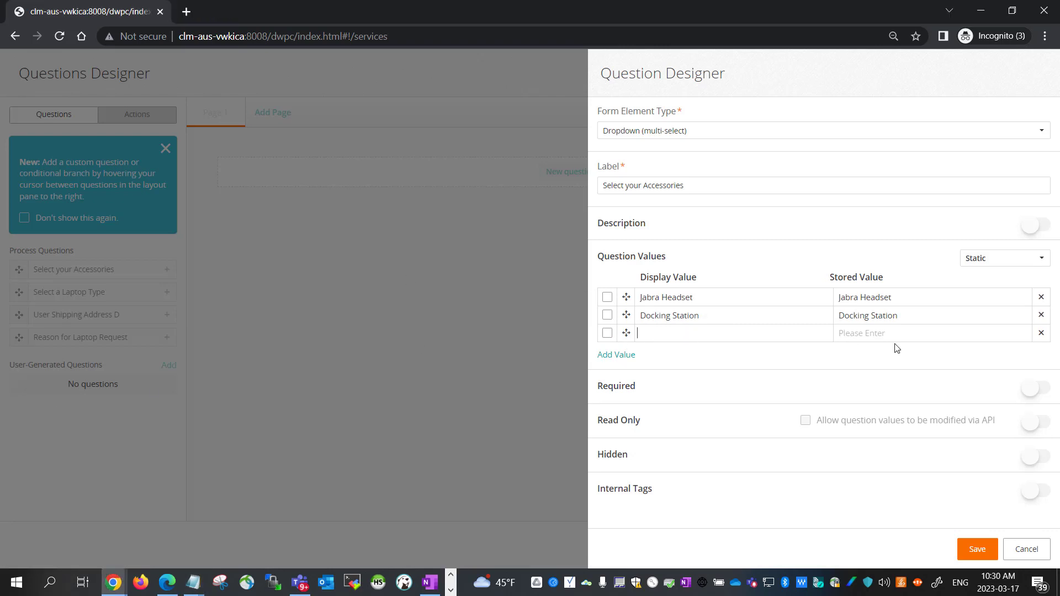
pyautogui.write('Laptop Case')
pyautogui.click(894, 334)
pyautogui.write('Laptop Case')
pyautogui.click(616, 355)
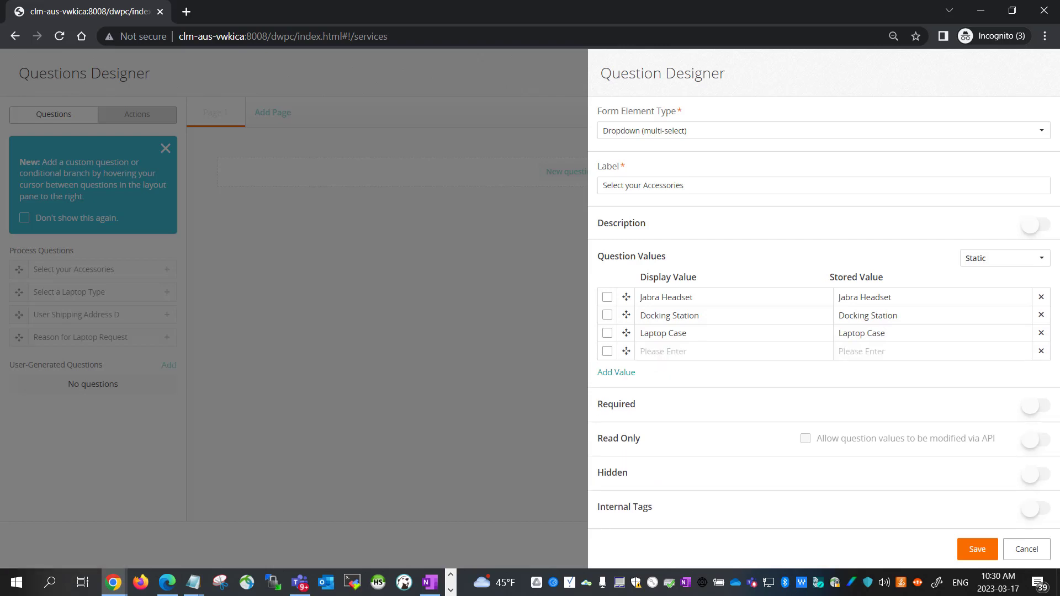
# Step: Enter "Wireless Mouse" as the fourth display and stored value, and save the accessories question
pyautogui.hotkey('alt', 'Tab')
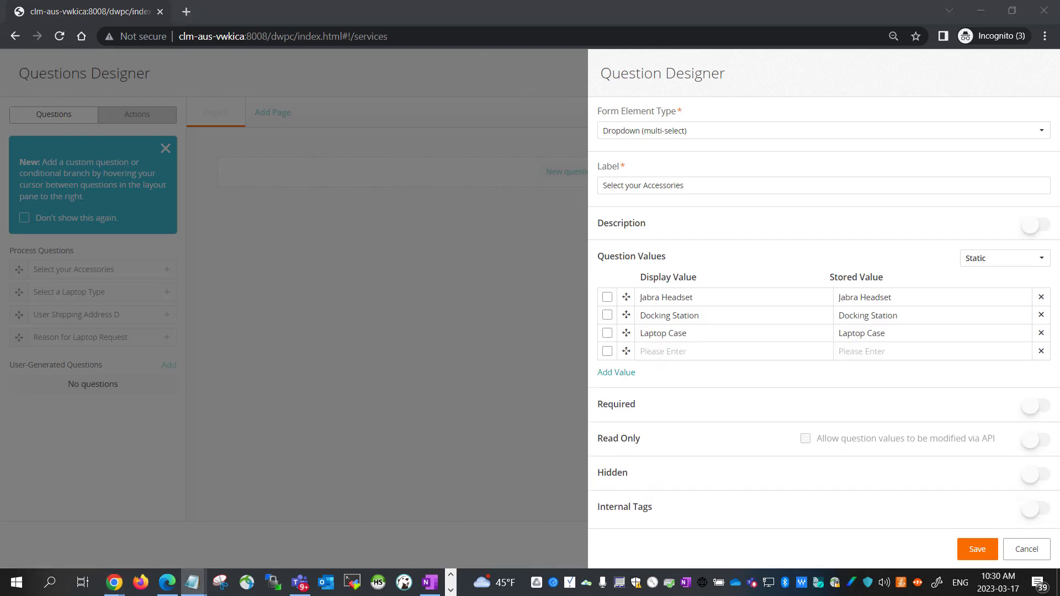
pyautogui.click(769, 353)
pyautogui.write('Wireless Mouse')
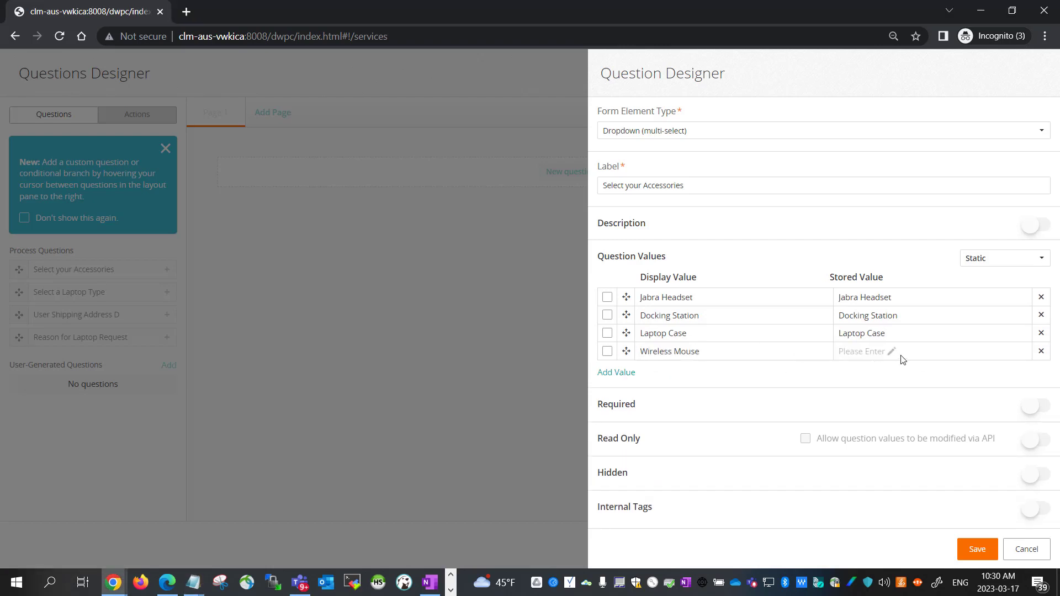
pyautogui.click(905, 352)
pyautogui.write('Wireless Mouse')
pyautogui.click(975, 558)
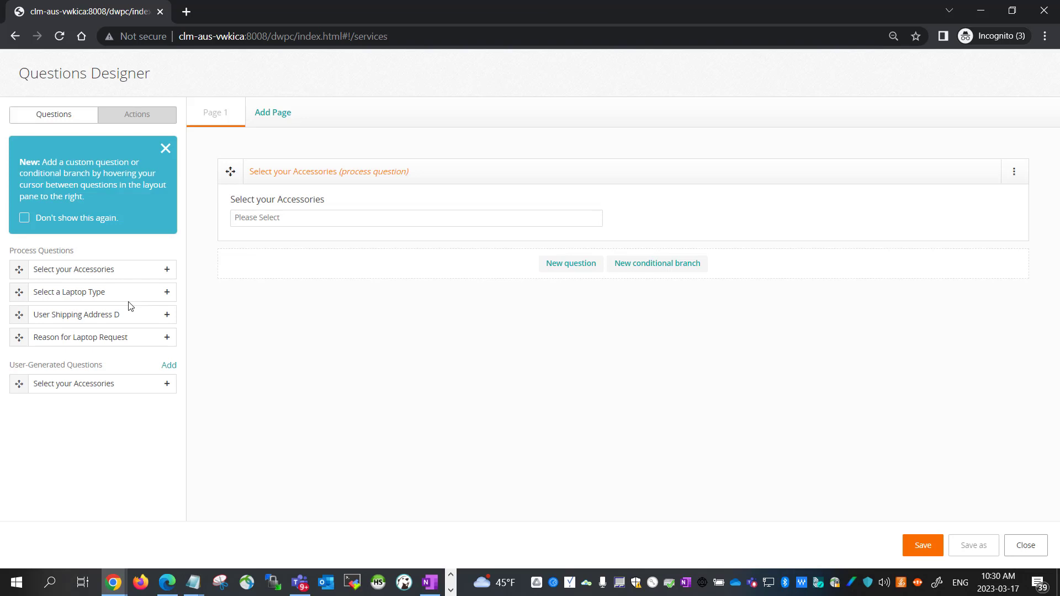
# Step: Add the process question "Select a Laptop Type" as a required Dropdown (single select) and save it
pyautogui.click(167, 292)
pyautogui.click(698, 131)
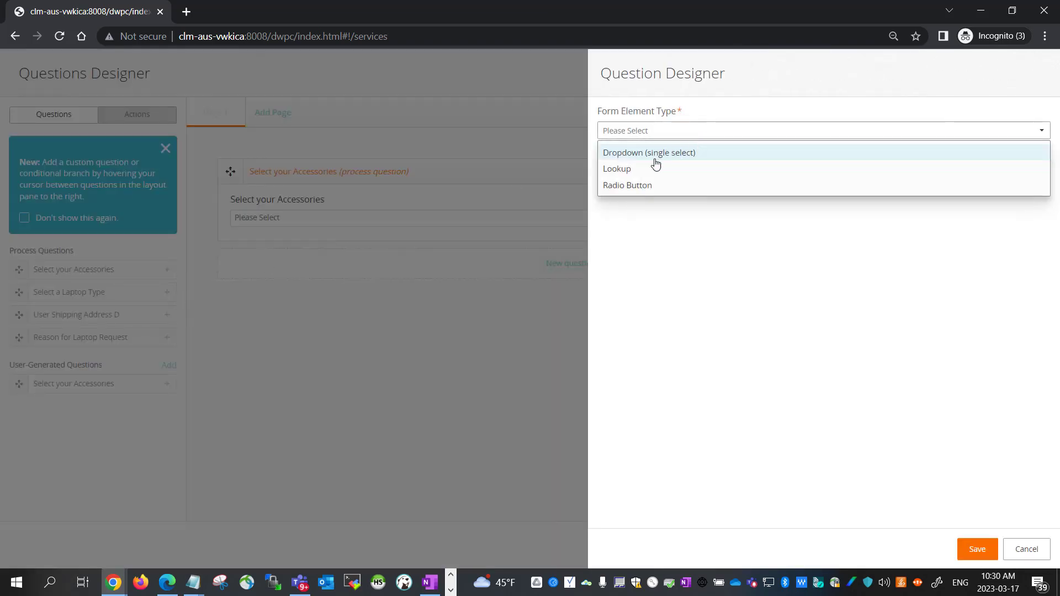
pyautogui.click(638, 159)
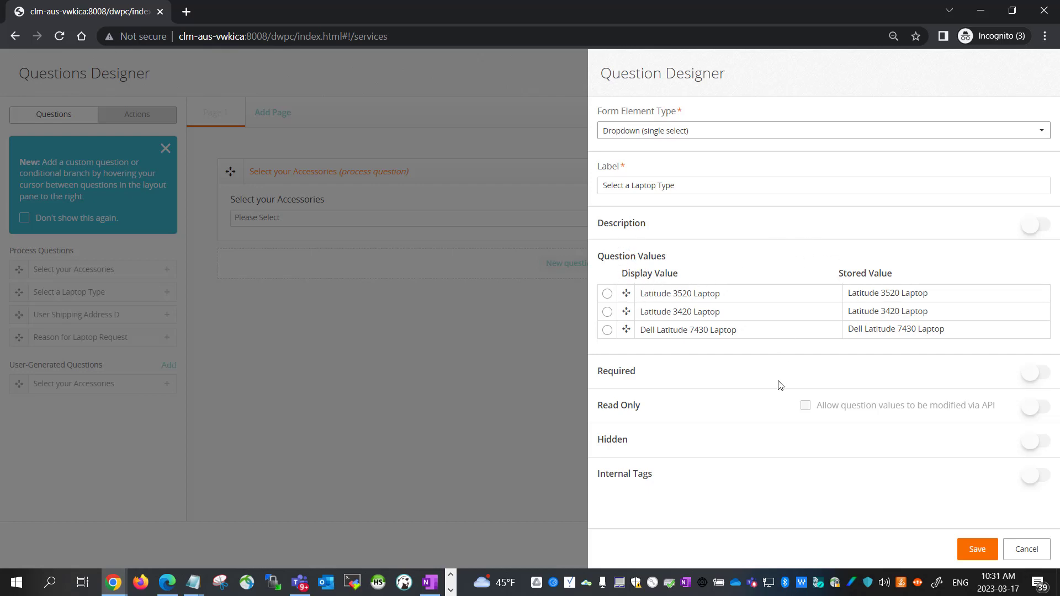
pyautogui.click(1045, 371)
pyautogui.click(974, 549)
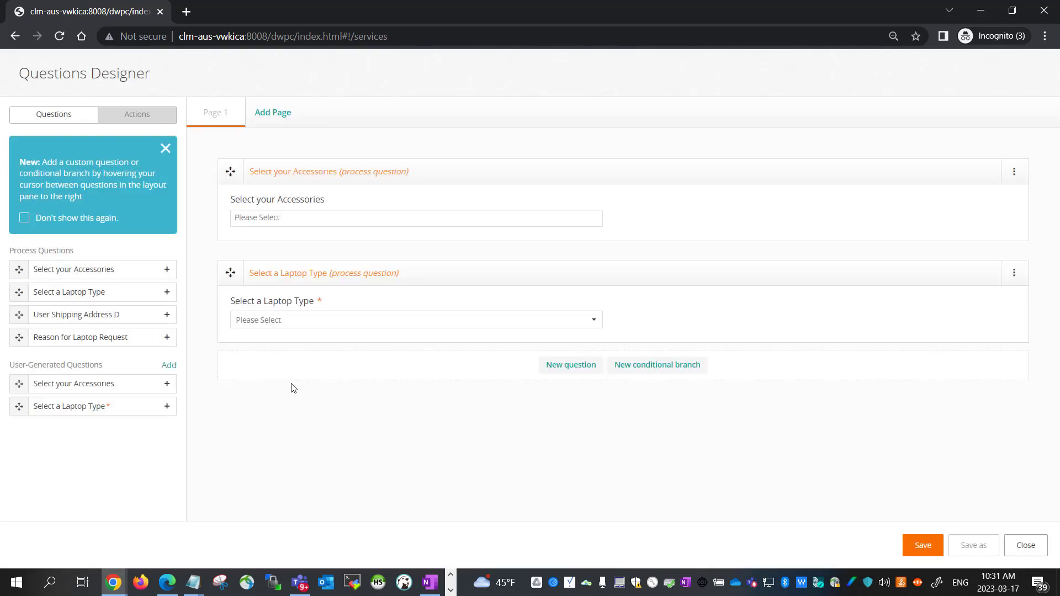
# Step: Add the process question "User Shipping Address D" as a Text Area with the description "Please enter your shipping address. PO Box is not accepted."
pyautogui.click(168, 318)
pyautogui.click(662, 131)
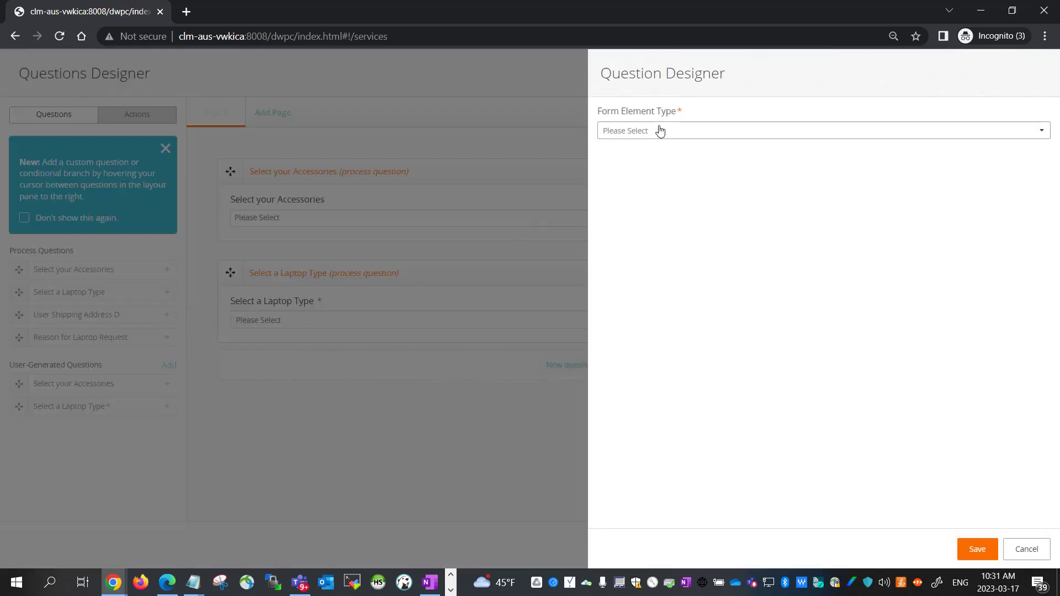
pyautogui.scroll(-3, 662, 231)
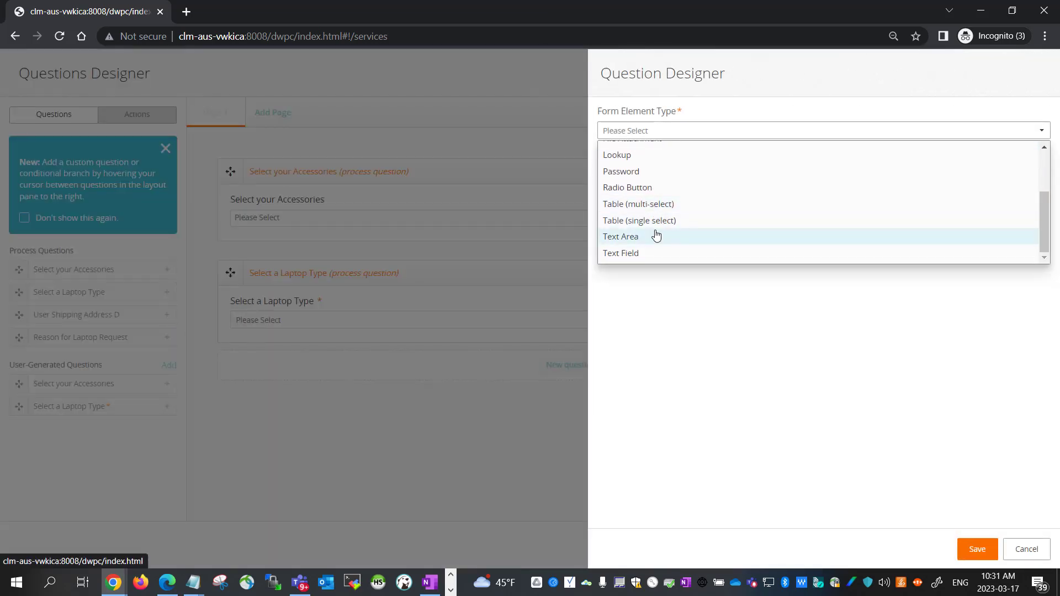
pyautogui.click(649, 237)
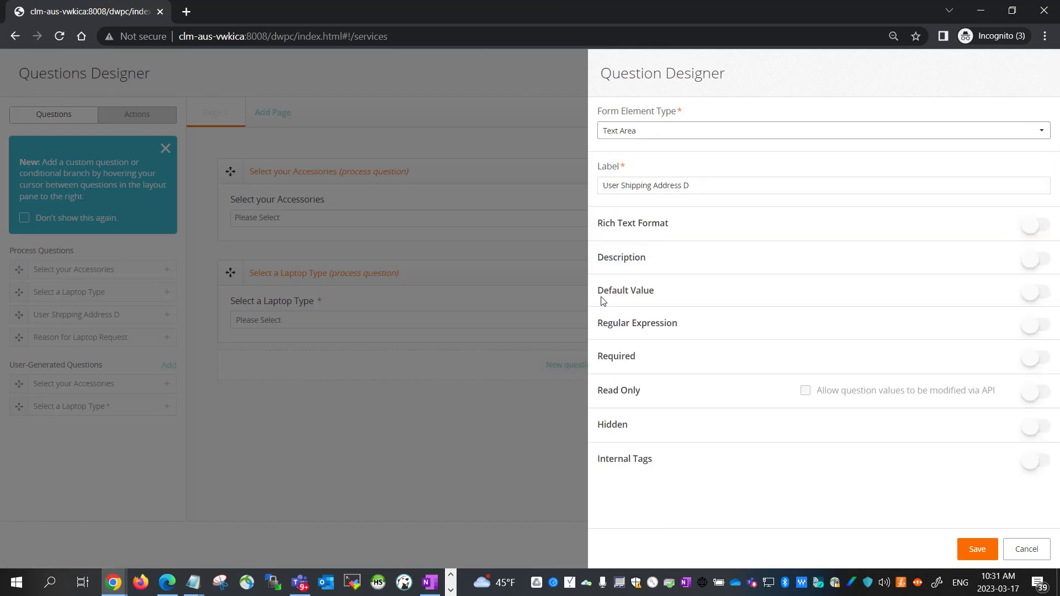
pyautogui.click(1043, 261)
pyautogui.click(820, 308)
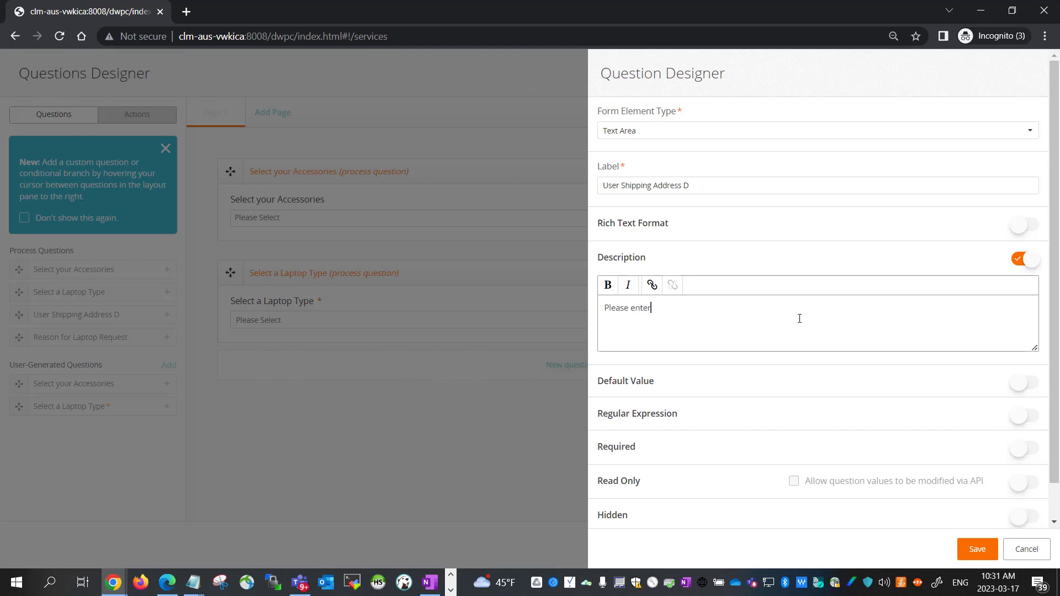
pyautogui.write('Please enter your shipping address.  PO Box is not accepted.')
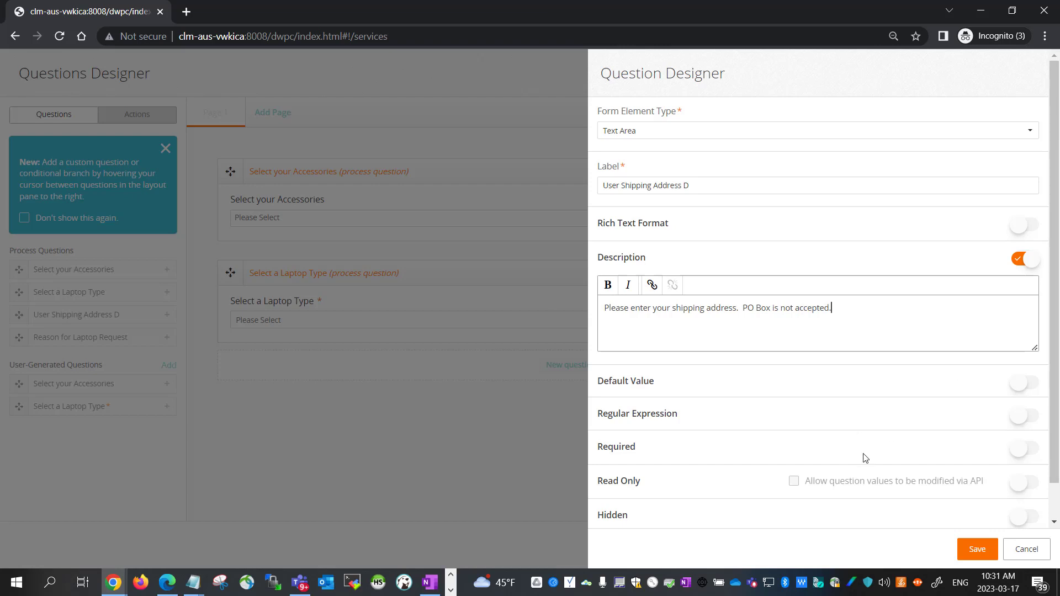
# Step: Make the shipping address question required and save it
pyautogui.scroll(-2, 863, 456)
pyautogui.click(1030, 411)
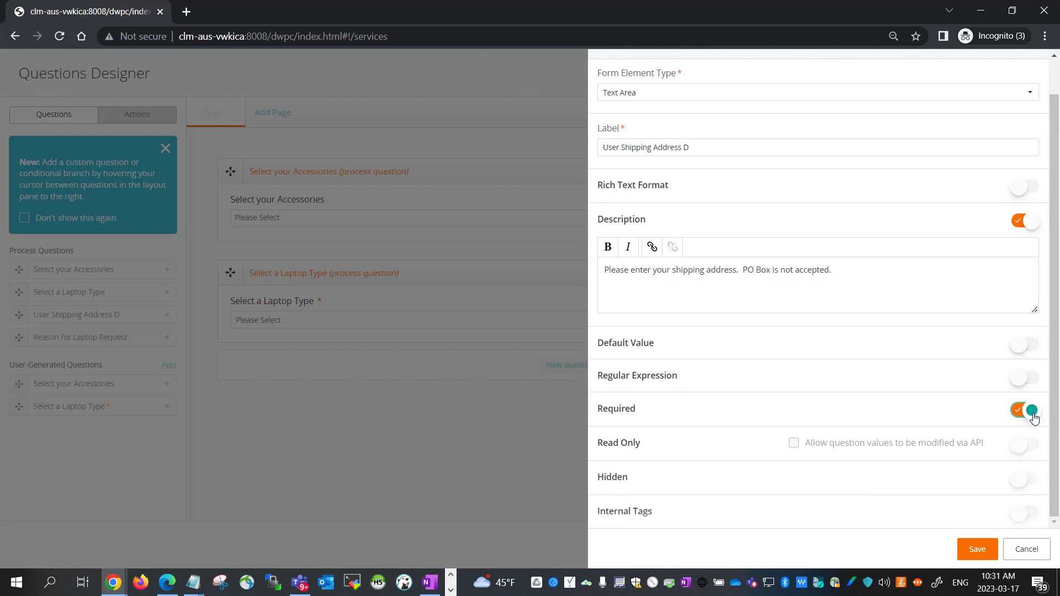
pyautogui.click(976, 549)
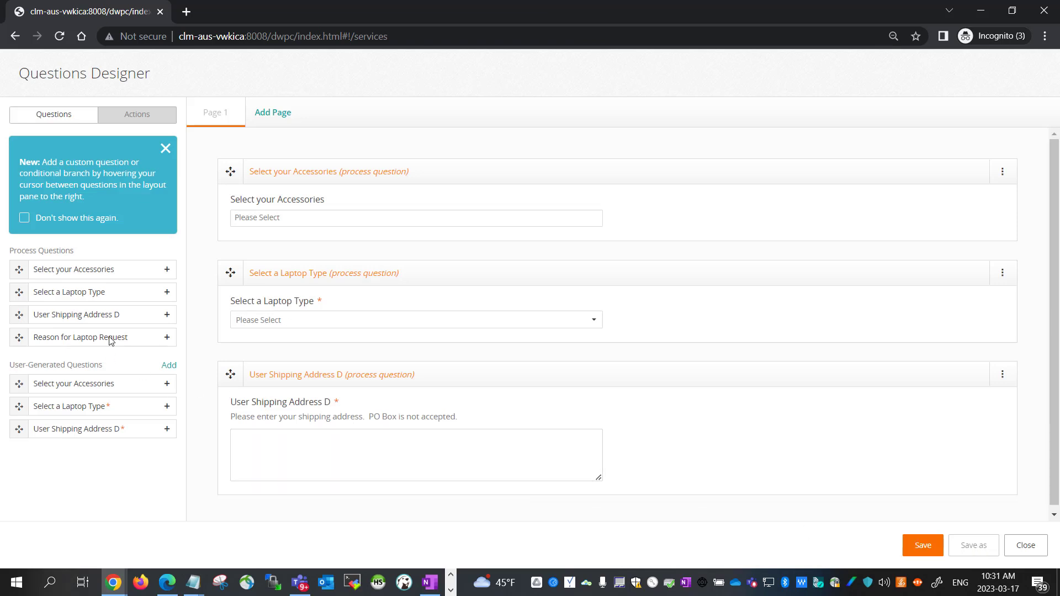
# Step: Add the process question "Reason for Laptop Request" as a required Text Area and save it
pyautogui.click(162, 338)
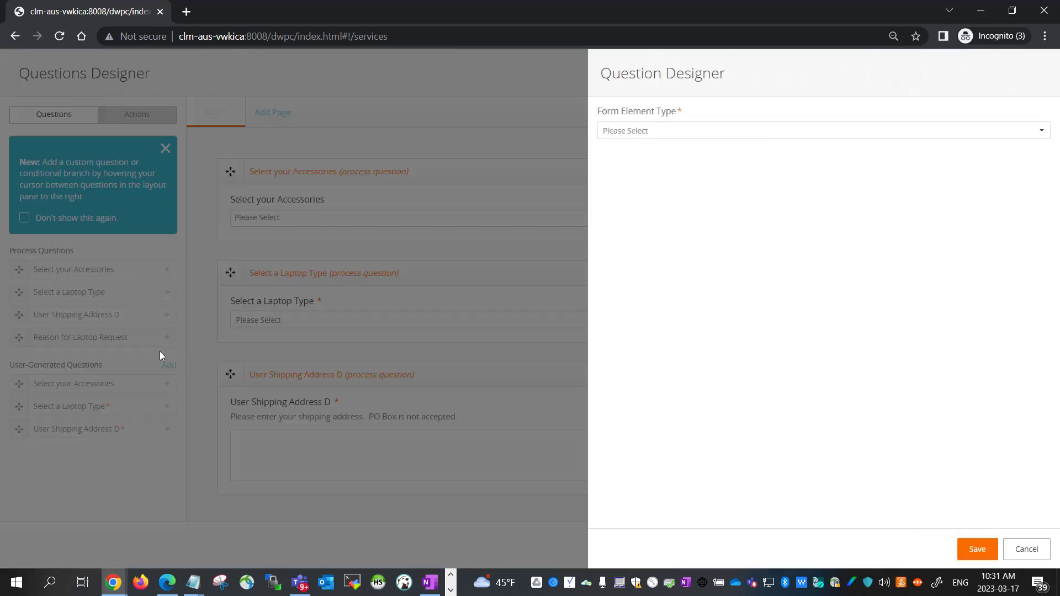
pyautogui.click(662, 132)
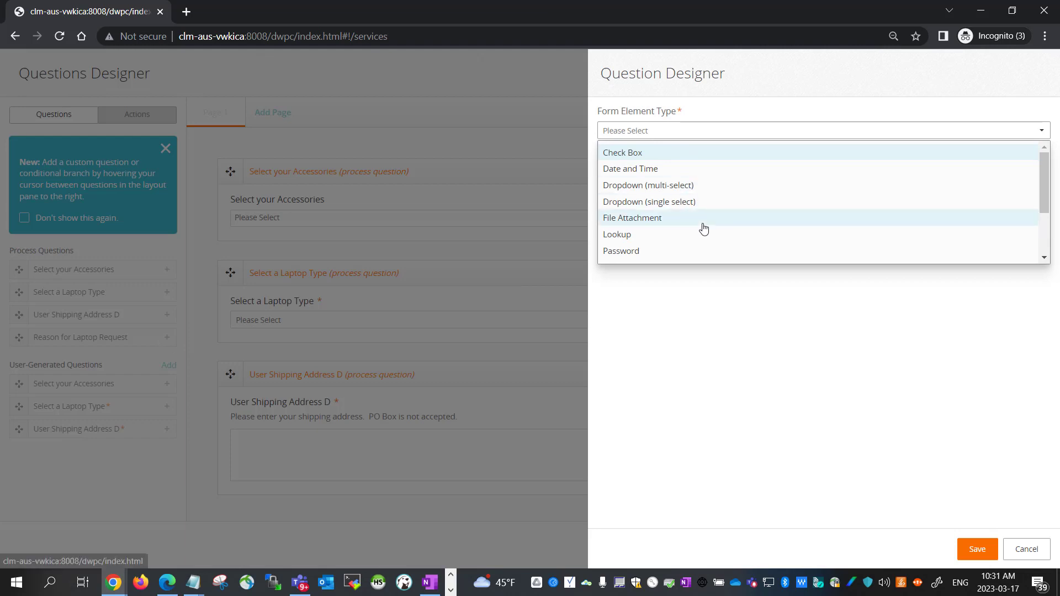
pyautogui.scroll(-1, 703, 227)
pyautogui.scroll(-1, 701, 231)
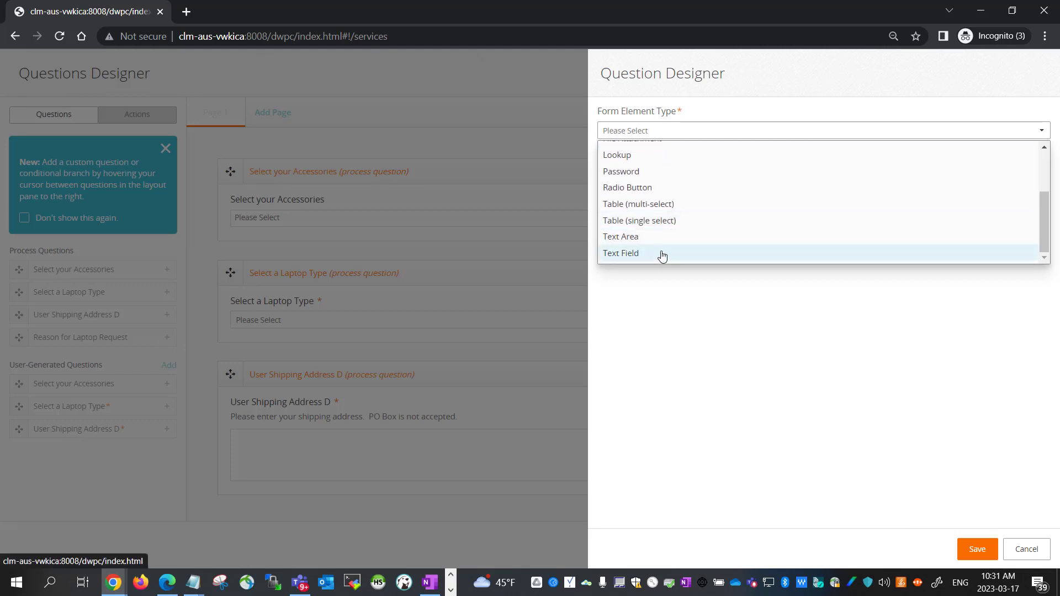
pyautogui.click(665, 238)
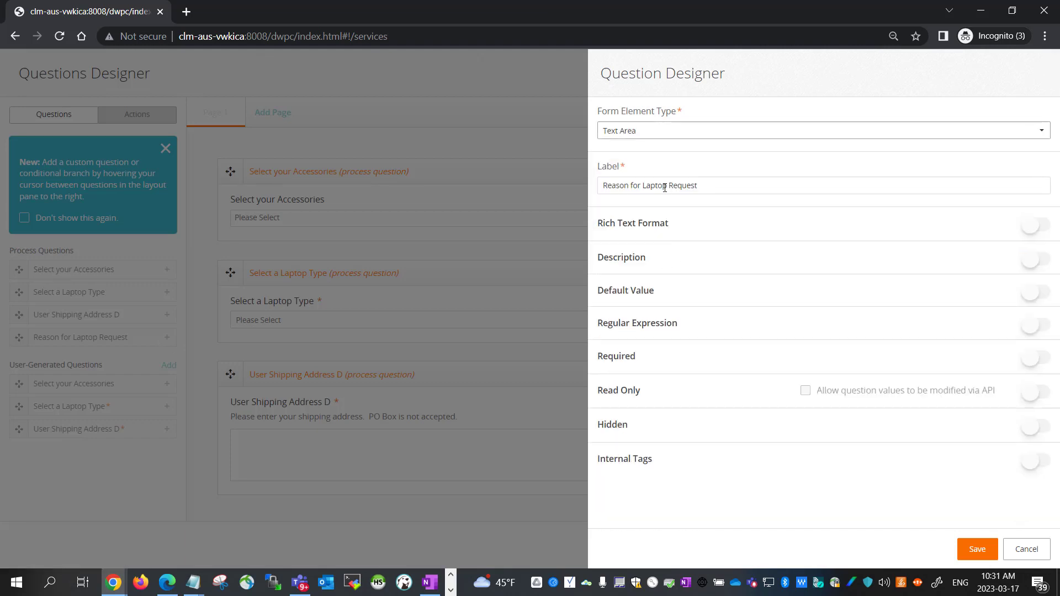
pyautogui.click(1048, 297)
pyautogui.click(1044, 325)
pyautogui.click(1047, 359)
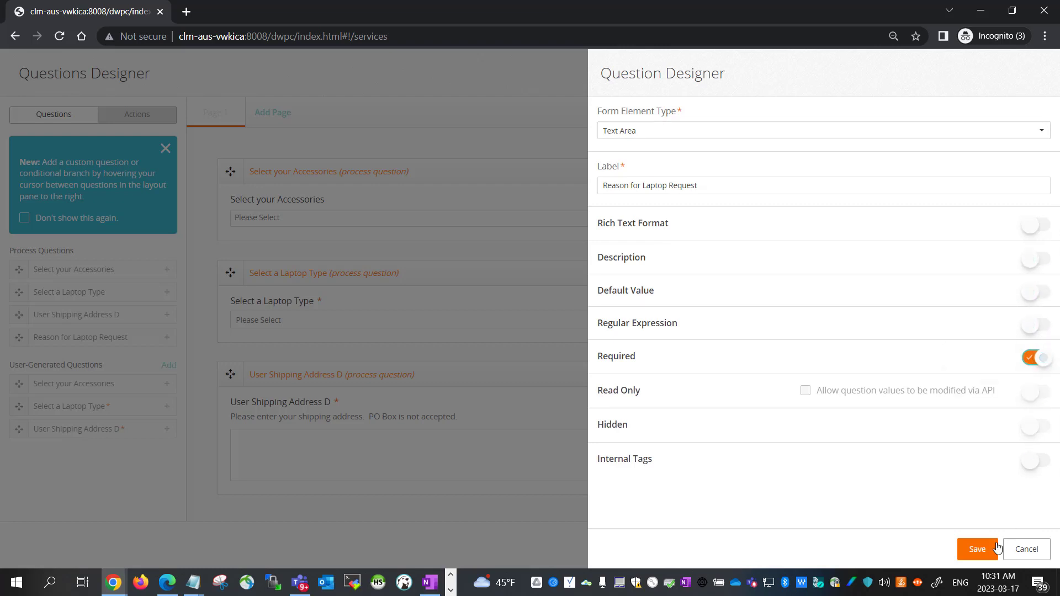
pyautogui.click(978, 550)
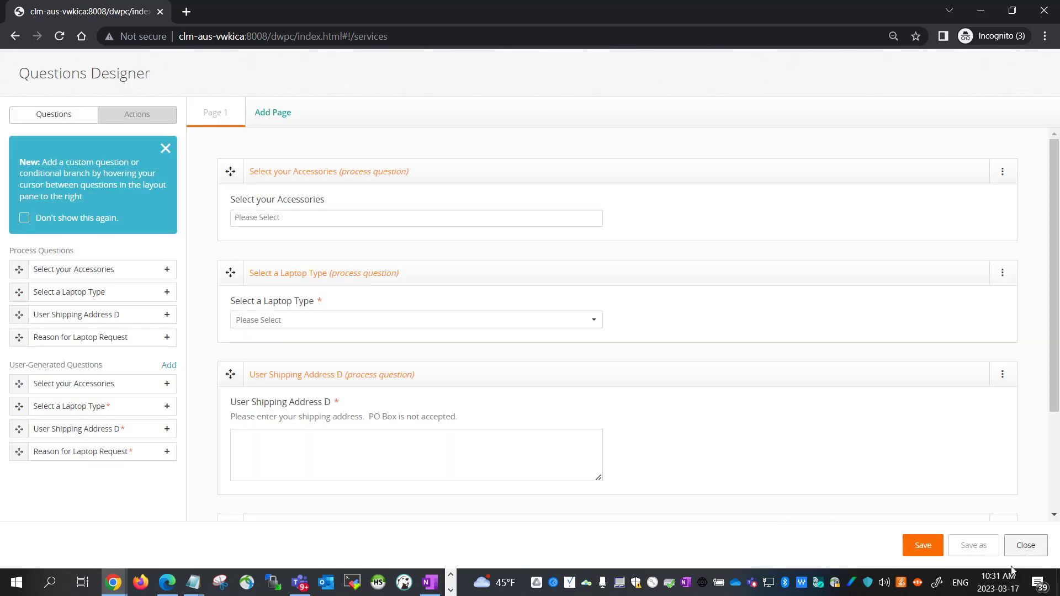
# Step: Save the questionnaire under the name "Request for Laptop Questionnaire"
pyautogui.click(922, 545)
pyautogui.click(494, 155)
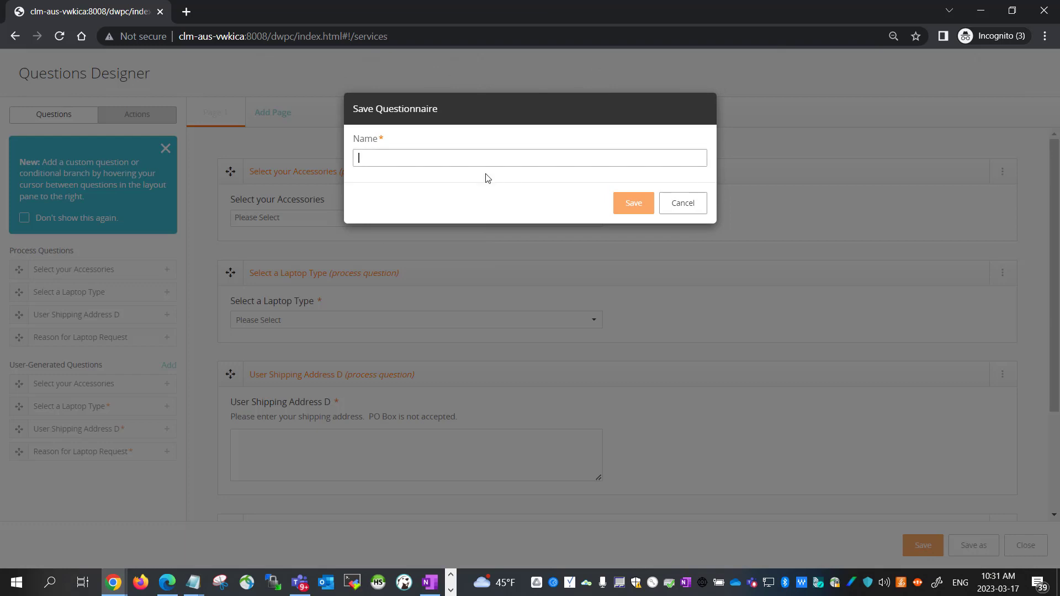
pyautogui.write('Request for Laptop Questionnaire')
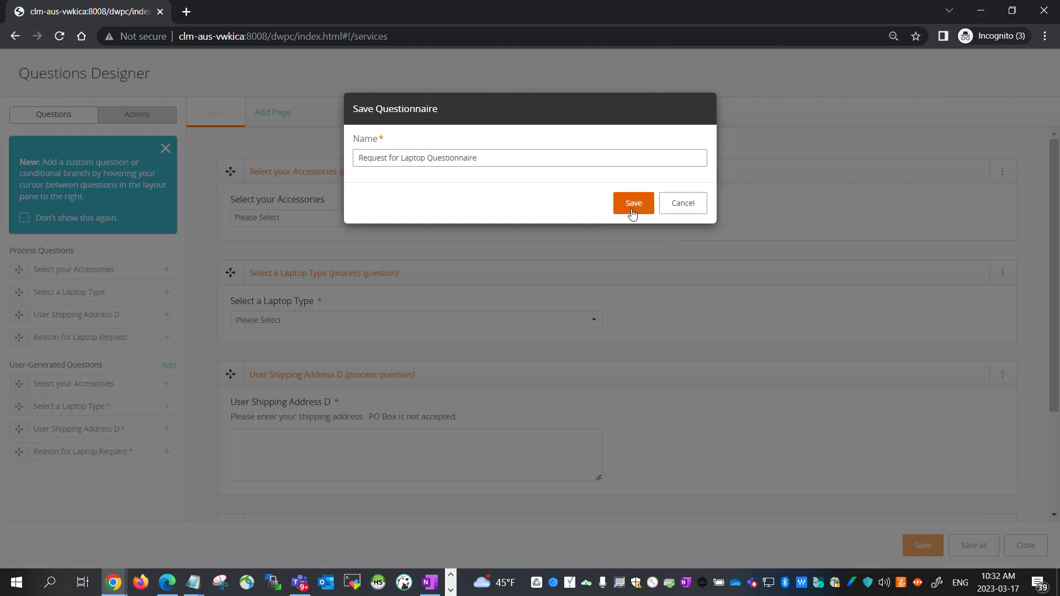
pyautogui.click(632, 214)
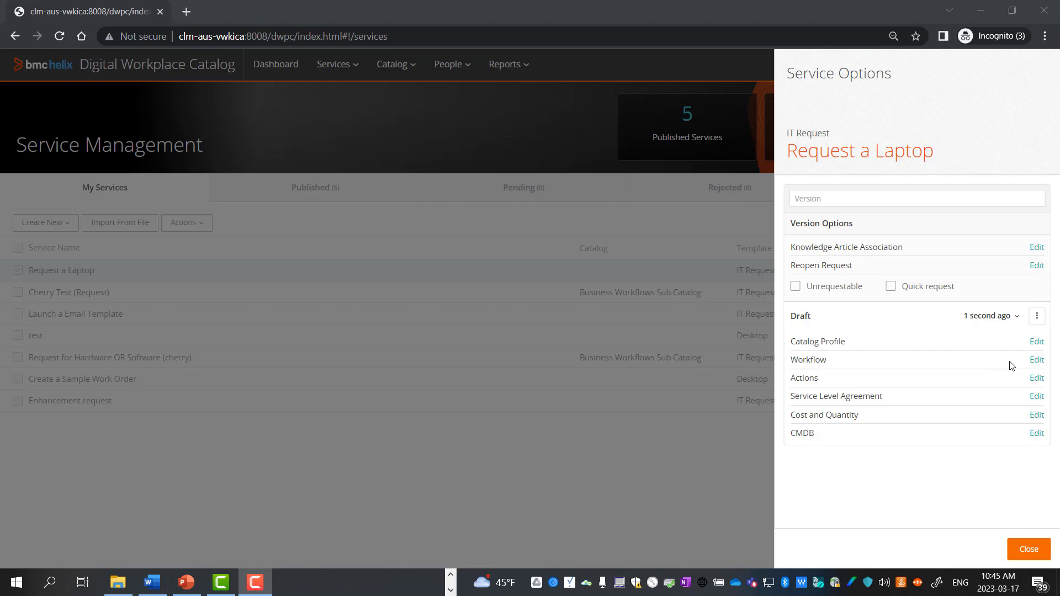
# Step: Open the Request a Laptop Workflow for editing and place a Call Activity on the flow between its start and end events
pyautogui.click(1036, 360)
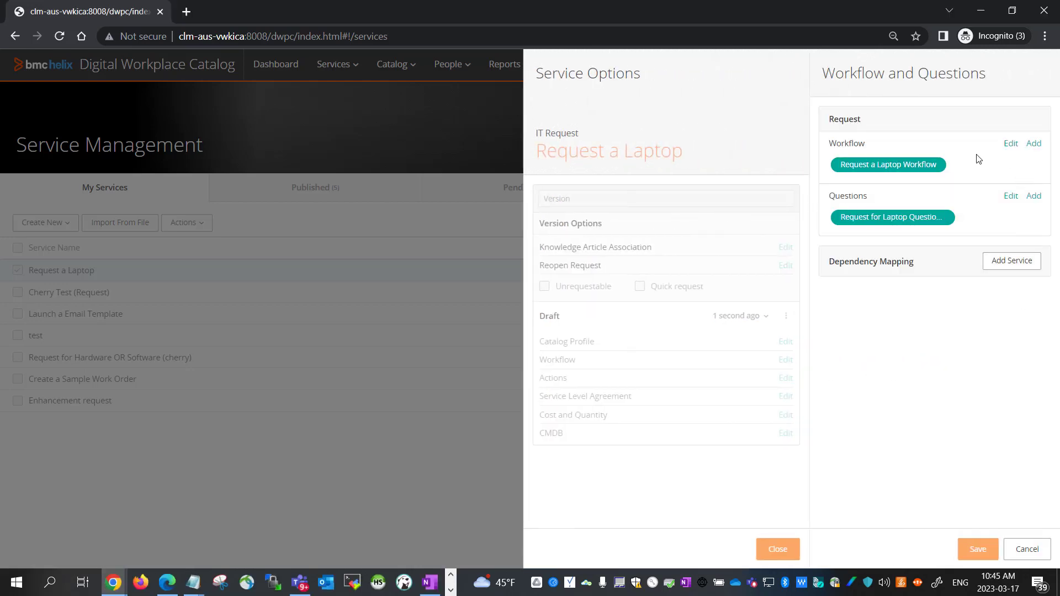
pyautogui.click(1011, 145)
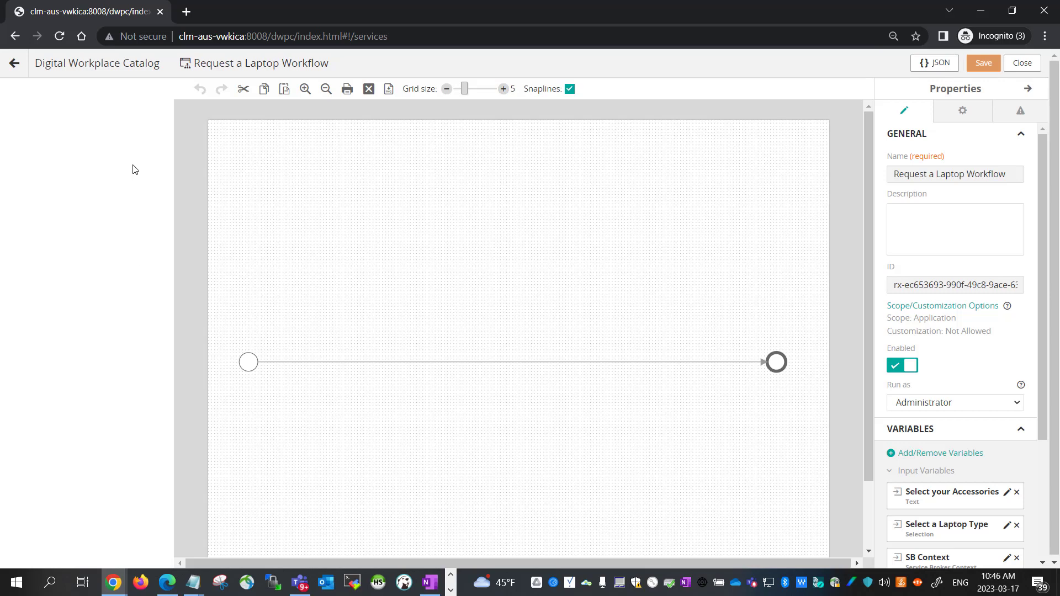
pyautogui.click(122, 132)
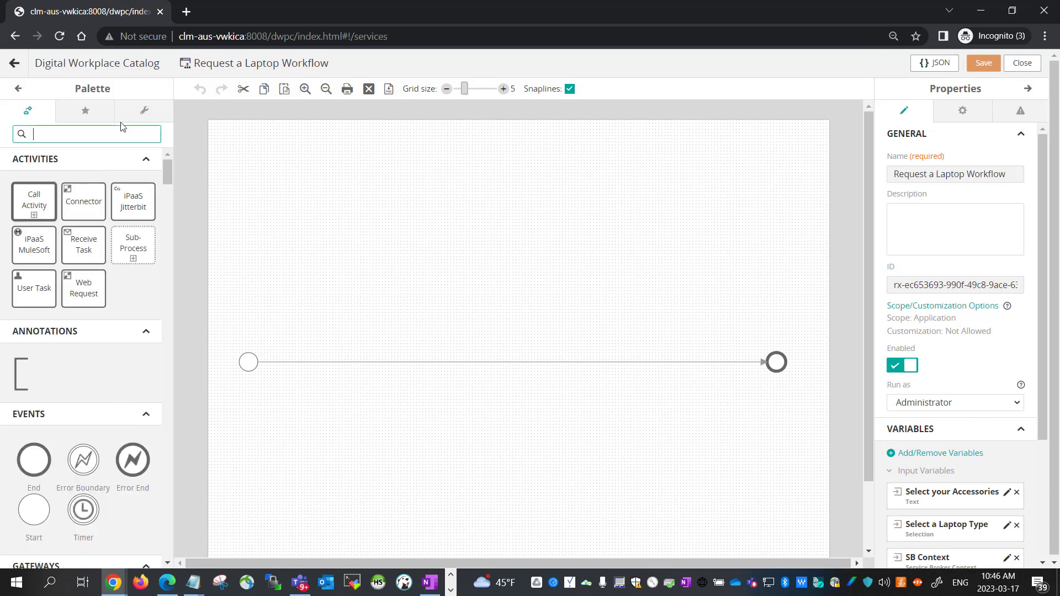
pyautogui.write('call ac')
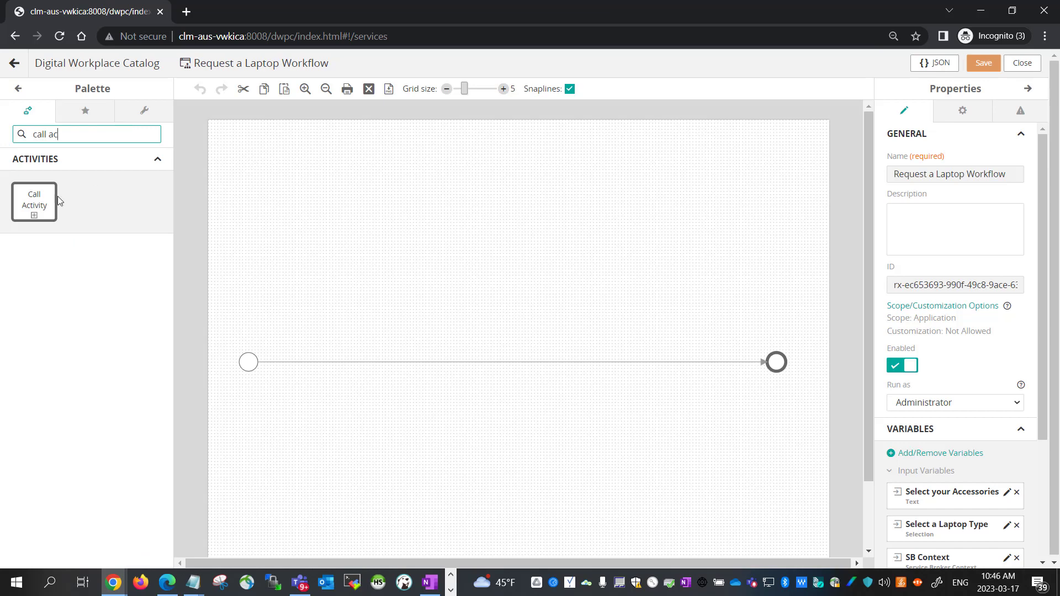
pyautogui.moveTo(28, 198); pyautogui.dragTo(359, 354)
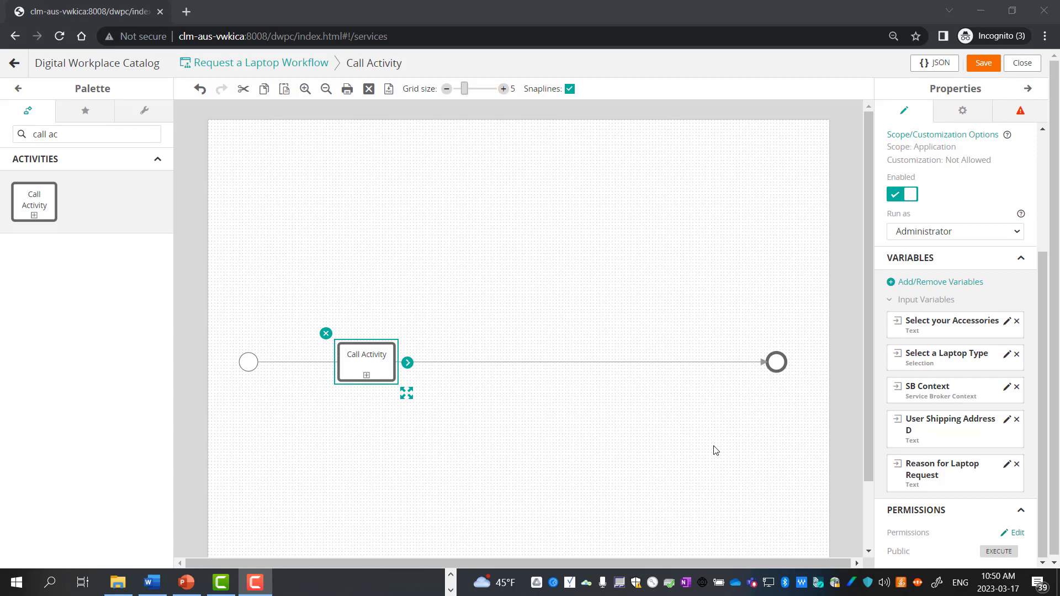
# Step: Set the Call Activity's called process to Request Approval, found among all processes
pyautogui.click(368, 369)
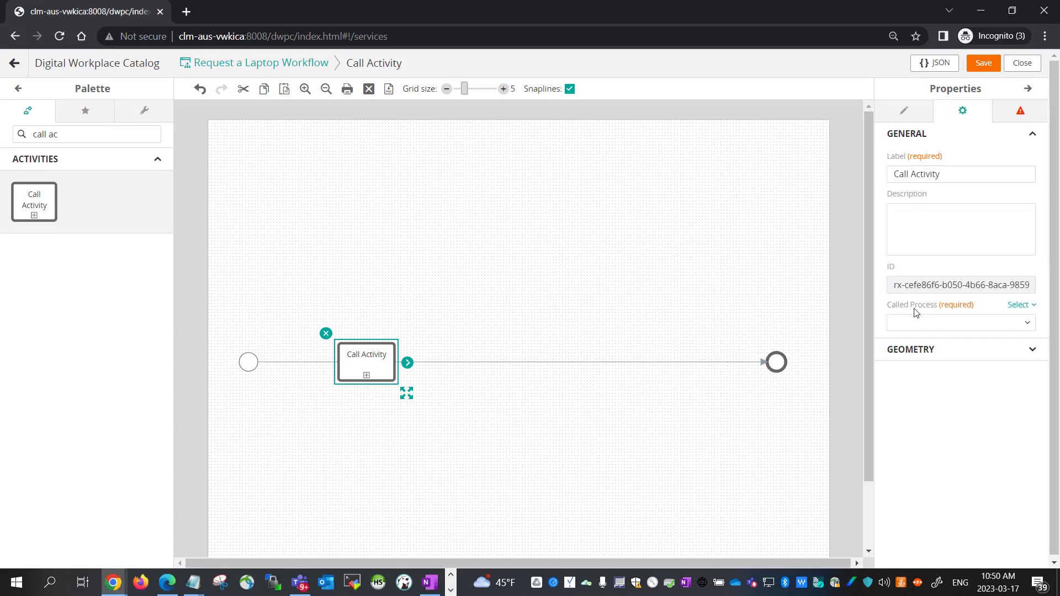
pyautogui.click(936, 325)
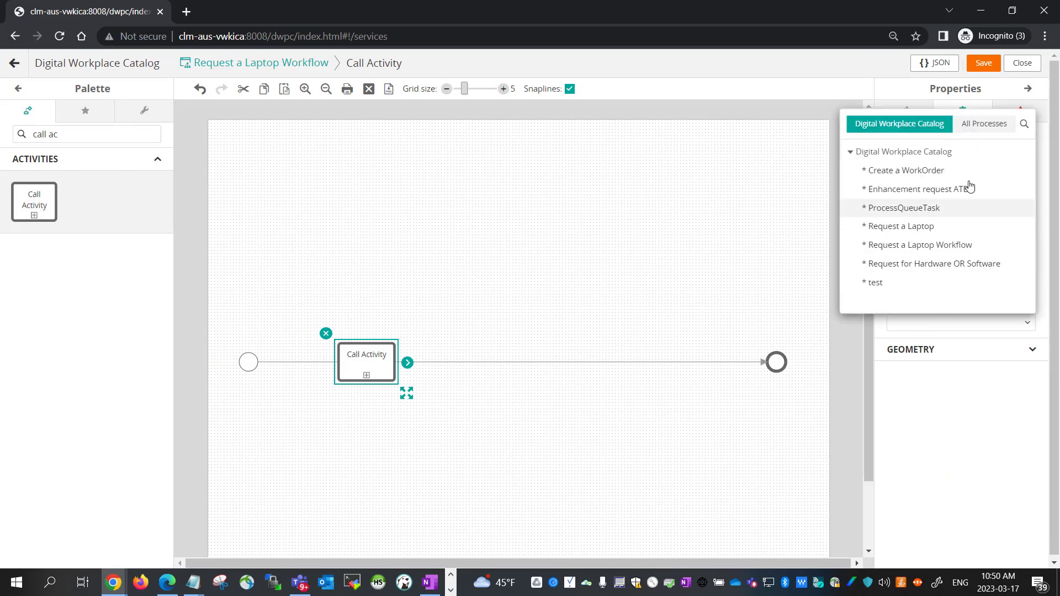
pyautogui.click(992, 128)
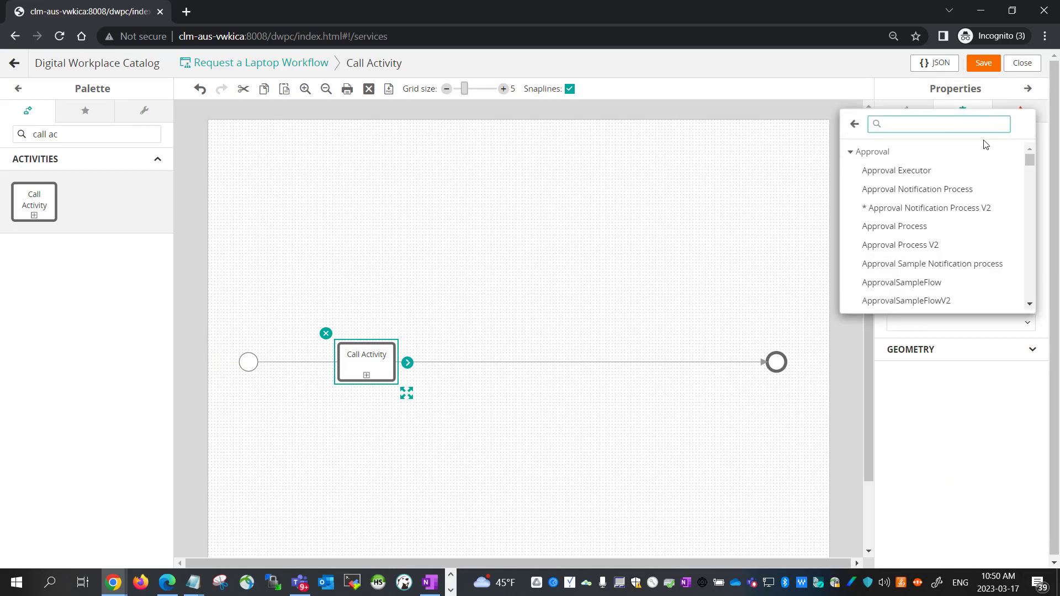
pyautogui.write('re')
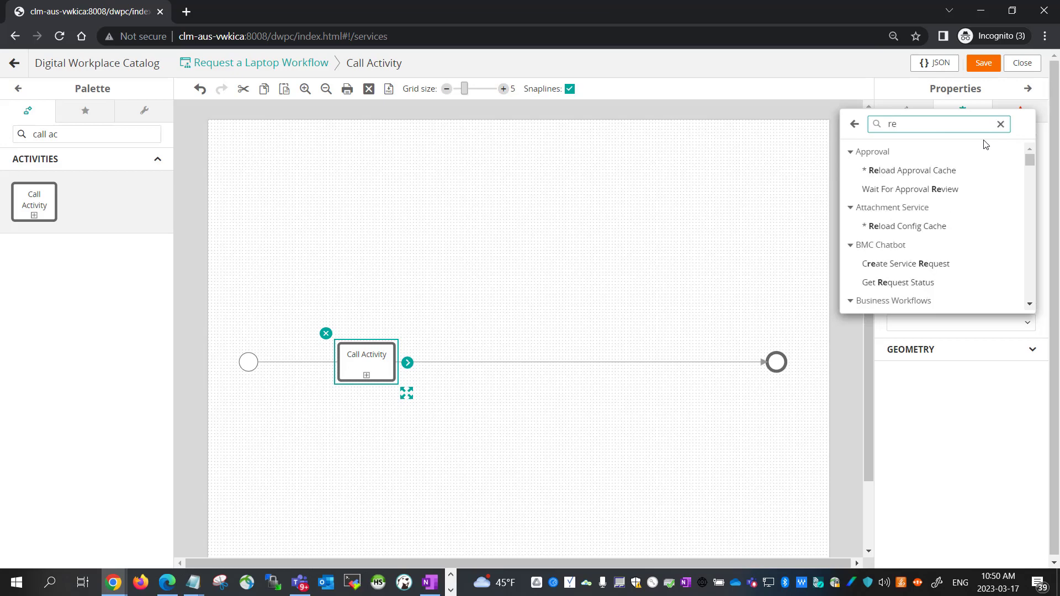
pyautogui.write('quest ')
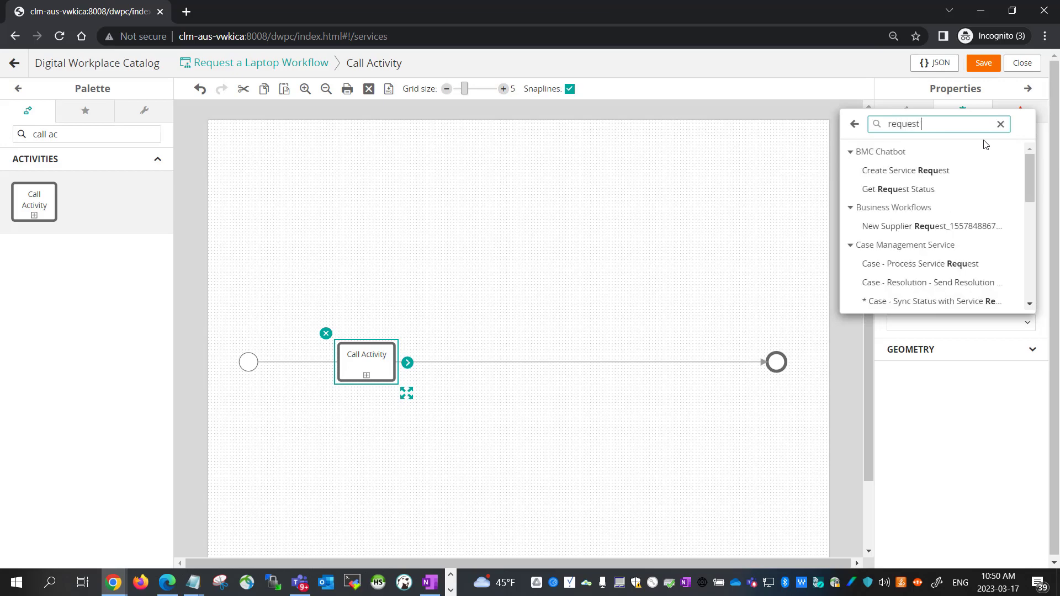
pyautogui.write('appr')
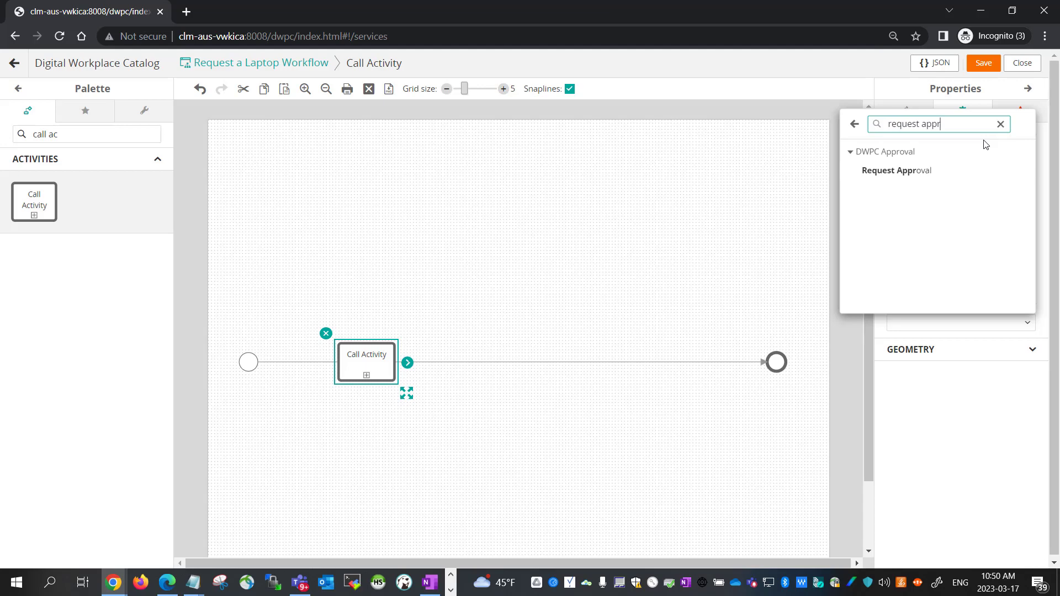
pyautogui.click(877, 172)
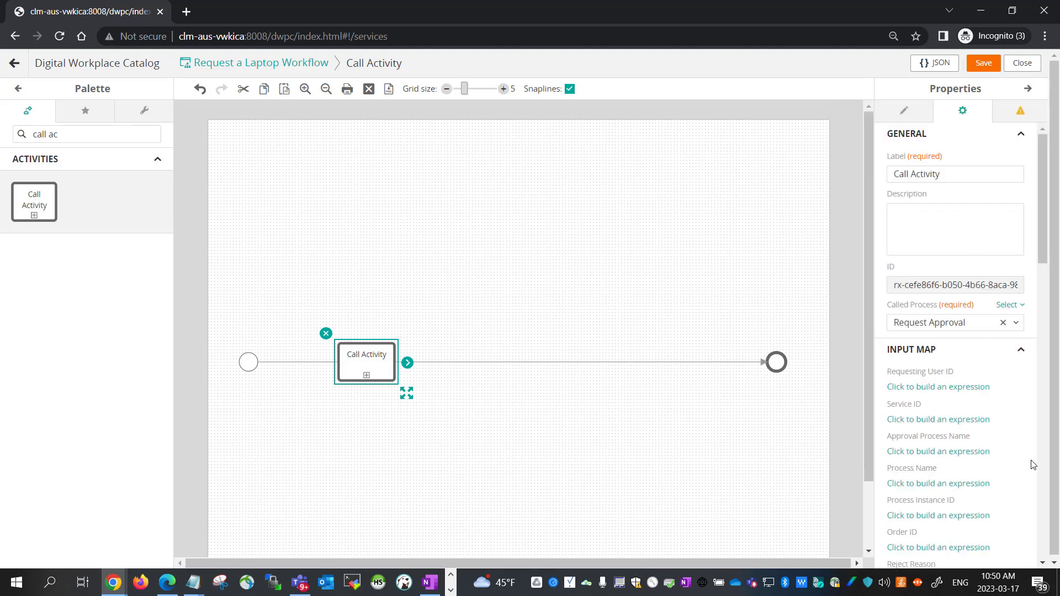
# Step: Map the required Requesting For User Id input to the Login Name of the Requested For User in SB Context
pyautogui.scroll(-3, 1033, 465)
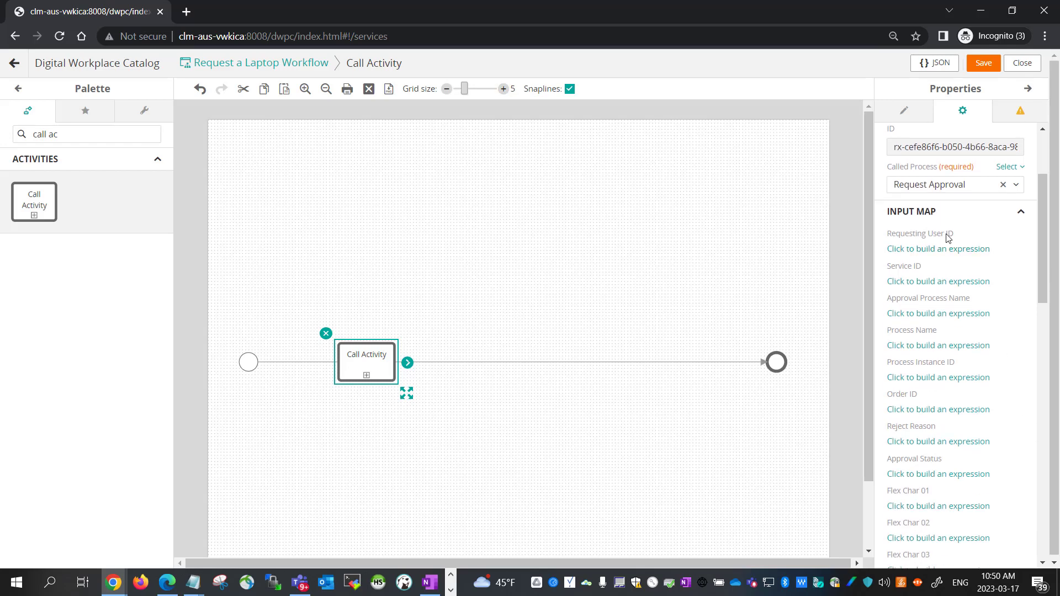
pyautogui.moveTo(1045, 265); pyautogui.dragTo(1035, 500)
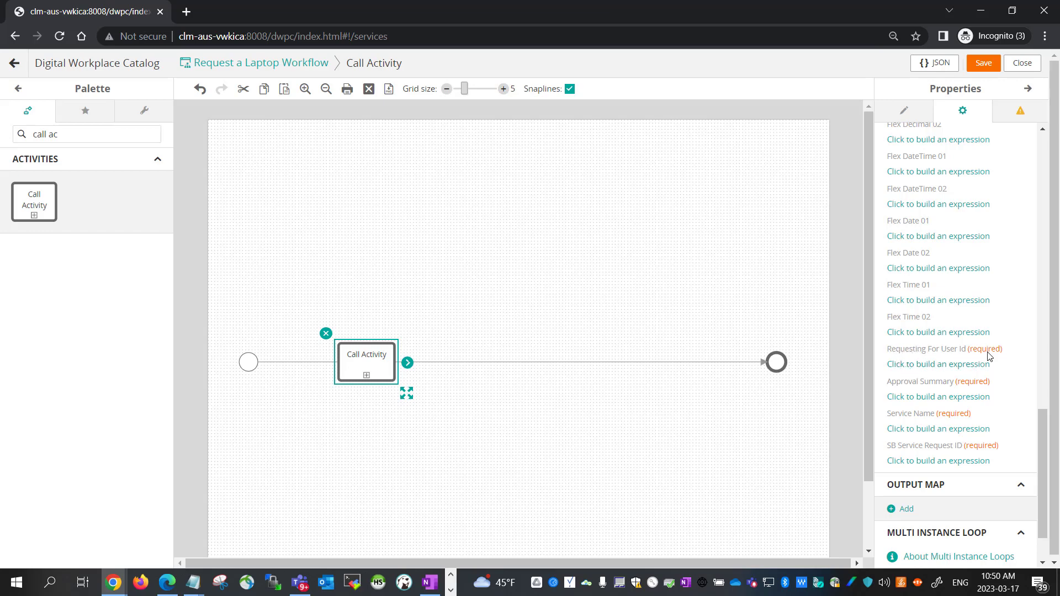
pyautogui.click(968, 366)
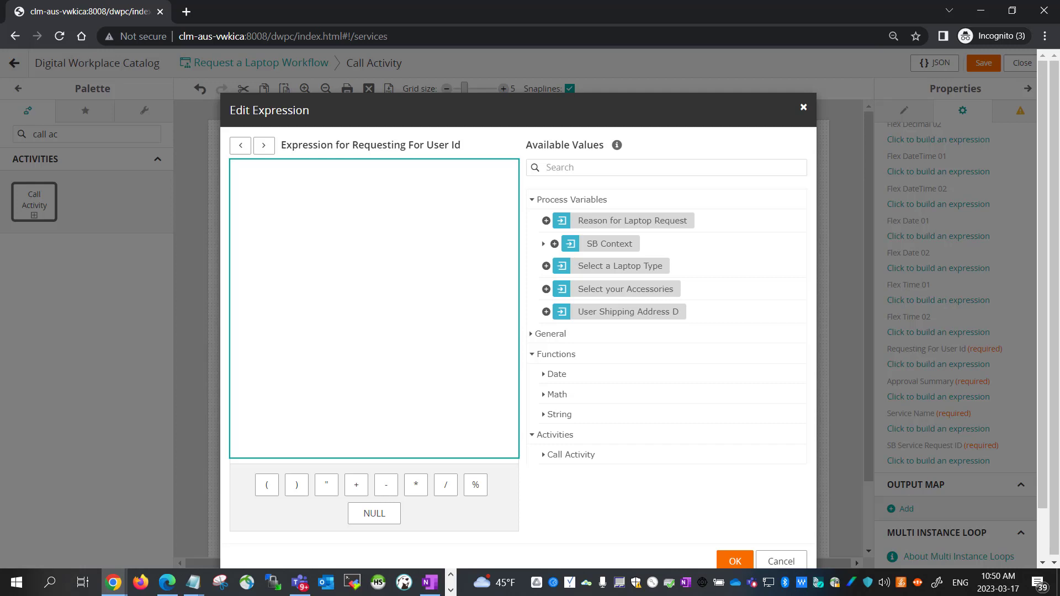
pyautogui.click(660, 170)
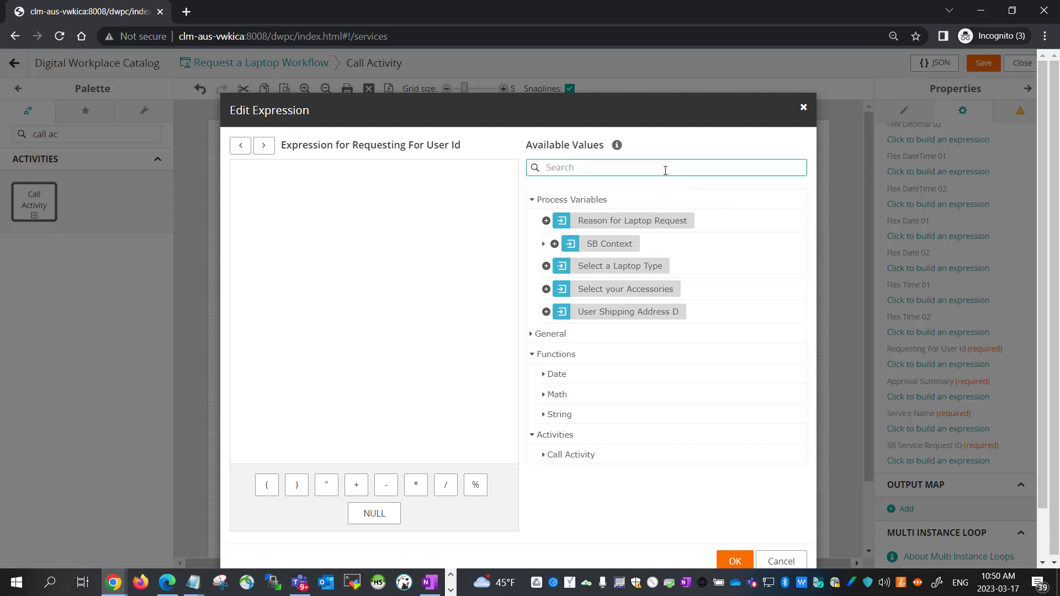
pyautogui.write('Login ')
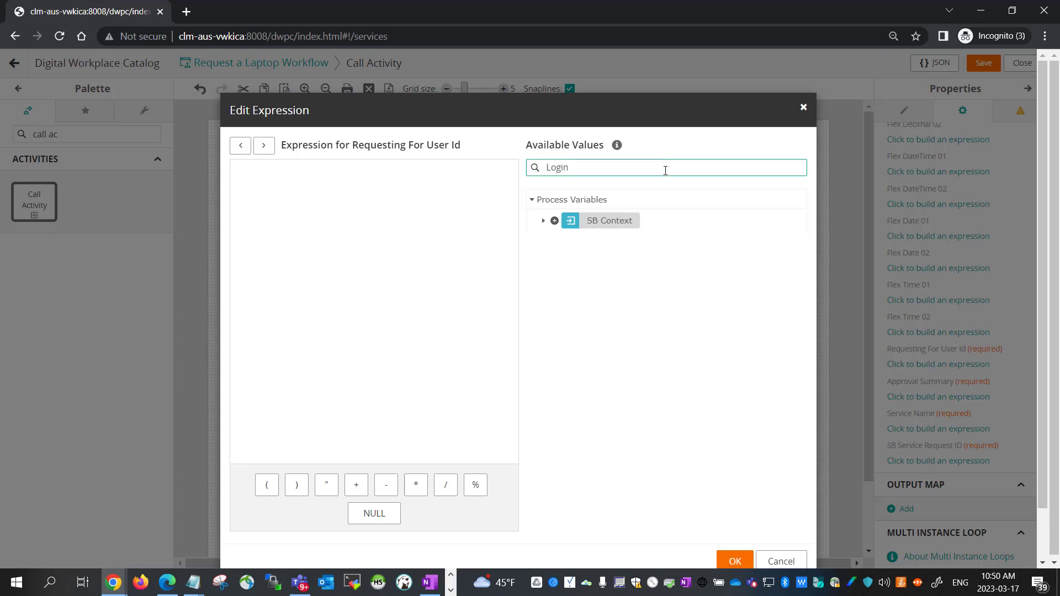
pyautogui.write('Name')
pyautogui.click(543, 220)
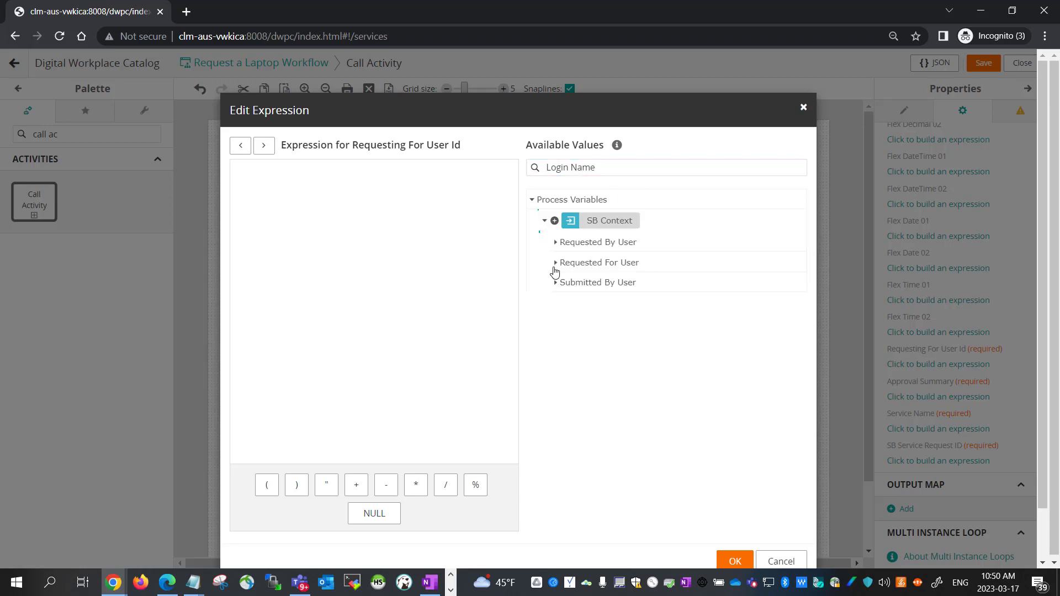
pyautogui.click(555, 265)
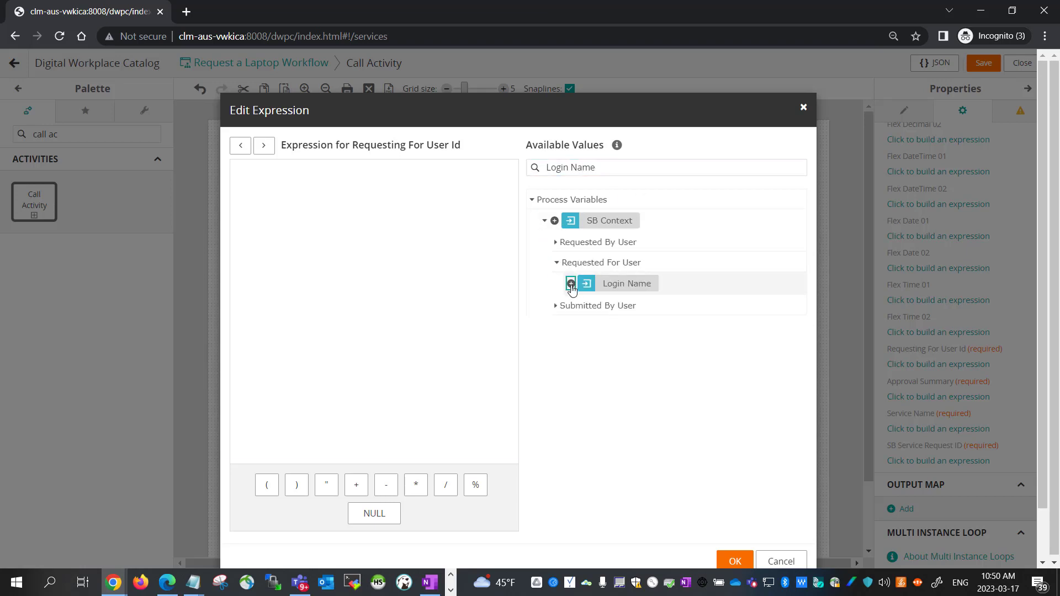
pyautogui.click(571, 283)
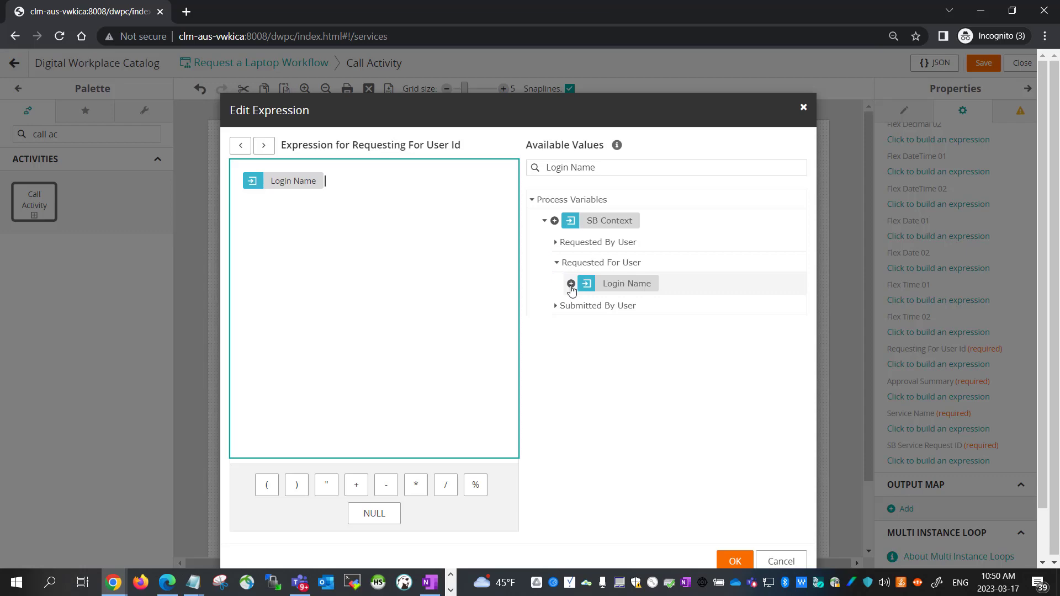
pyautogui.click(739, 565)
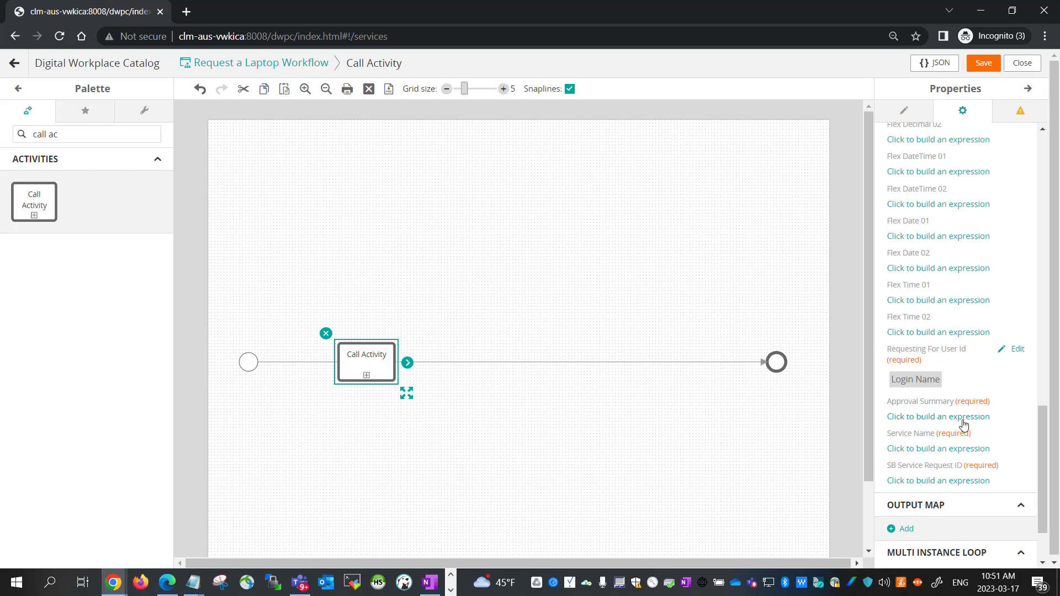
# Step: Begin the Approval Summary expression with the quoted text "This request is now approved for" followed by a plus operator
pyautogui.click(962, 418)
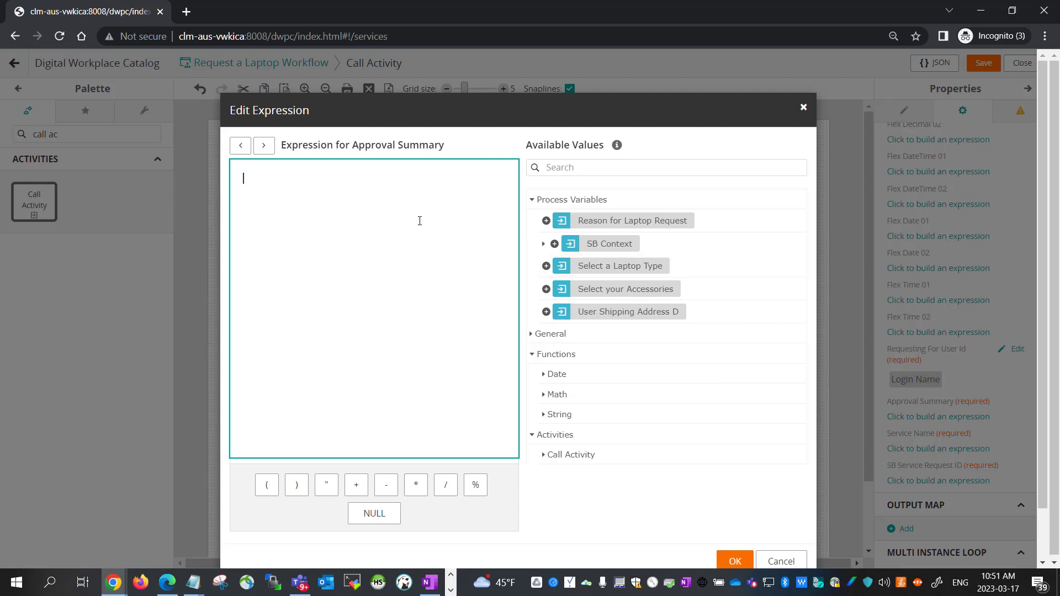
pyautogui.write('"This request is now approved for')
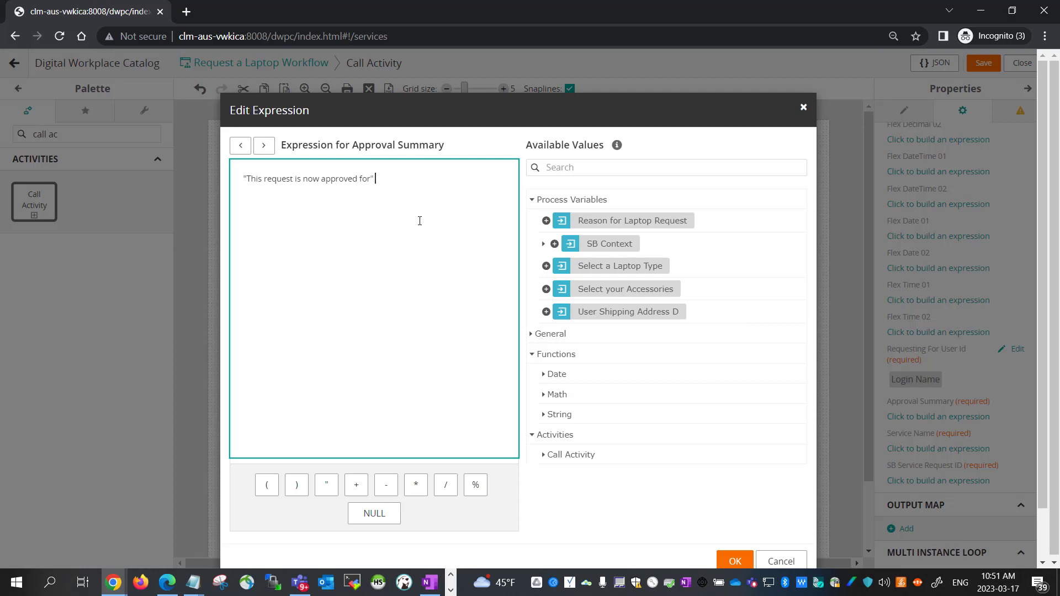
pyautogui.write('"')
pyautogui.click(356, 485)
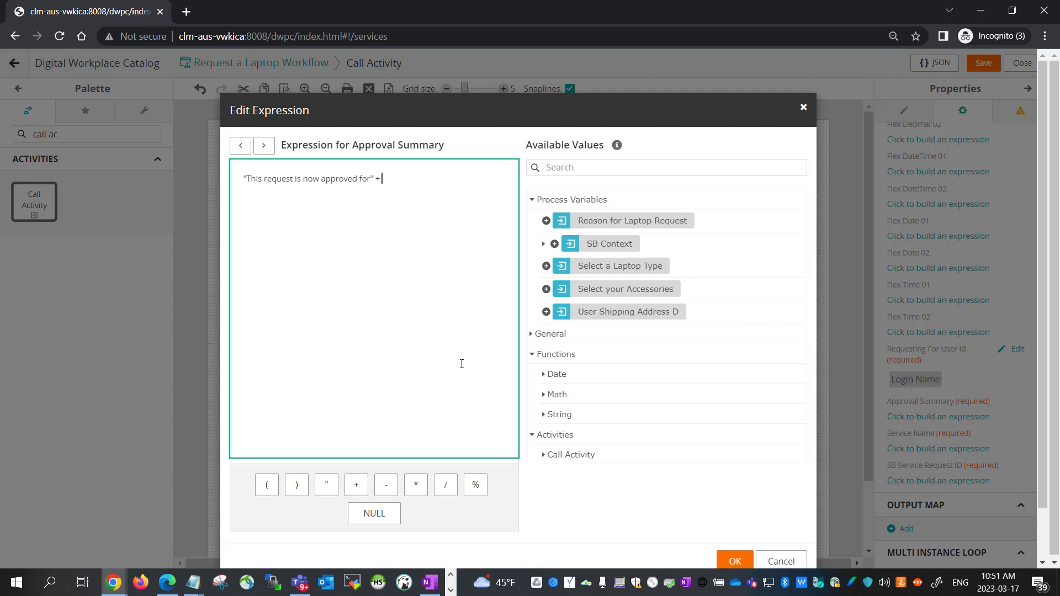
# Step: Append the Requested For User's Full Name from SB Context and another plus operator to the Approval Summary expression
pyautogui.click(585, 168)
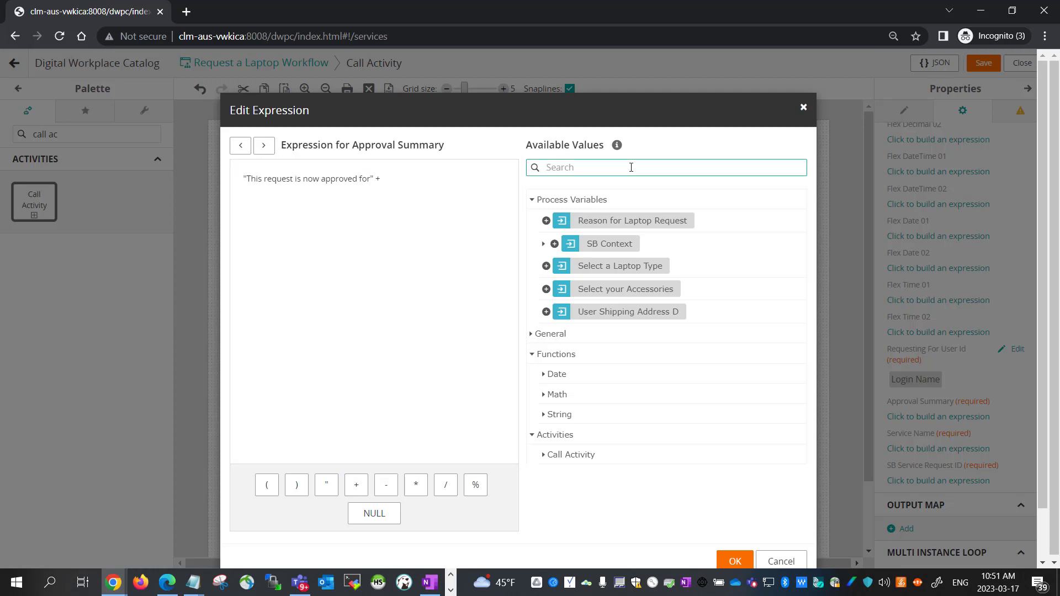
pyautogui.write('Fu')
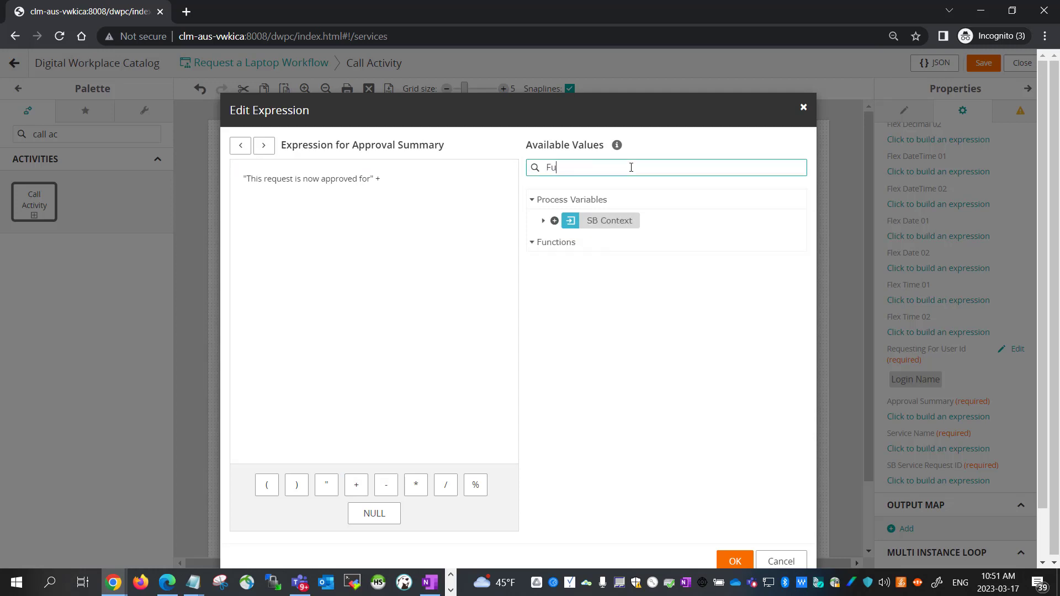
pyautogui.write('ll name')
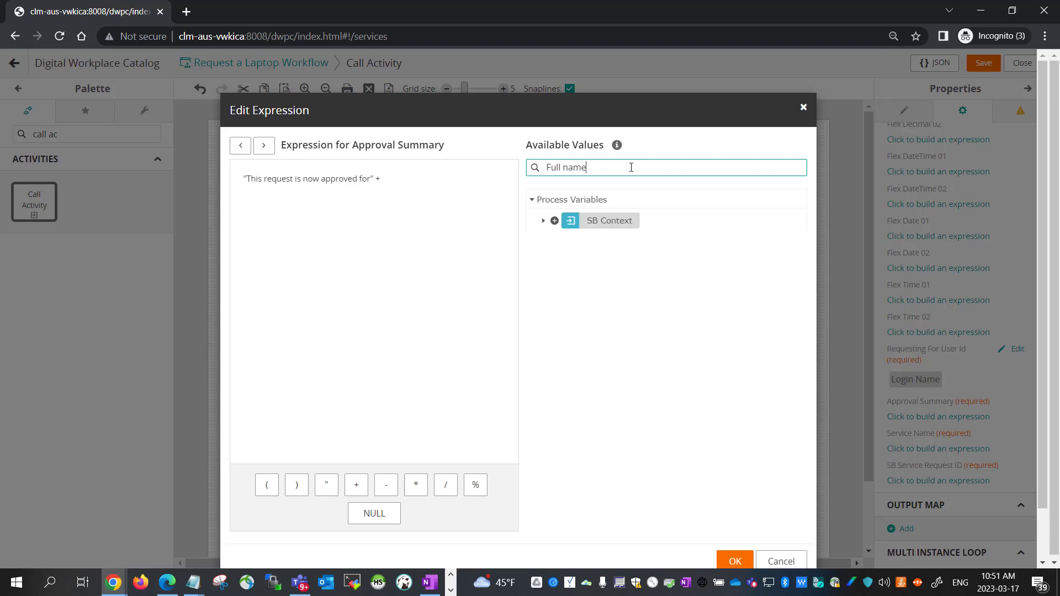
pyautogui.click(543, 221)
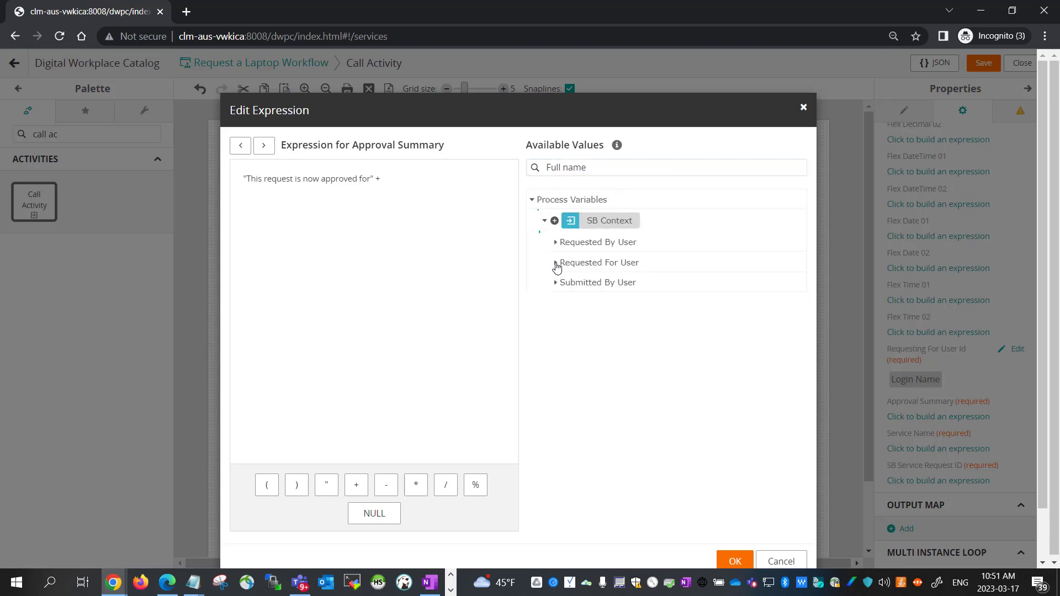
pyautogui.click(554, 263)
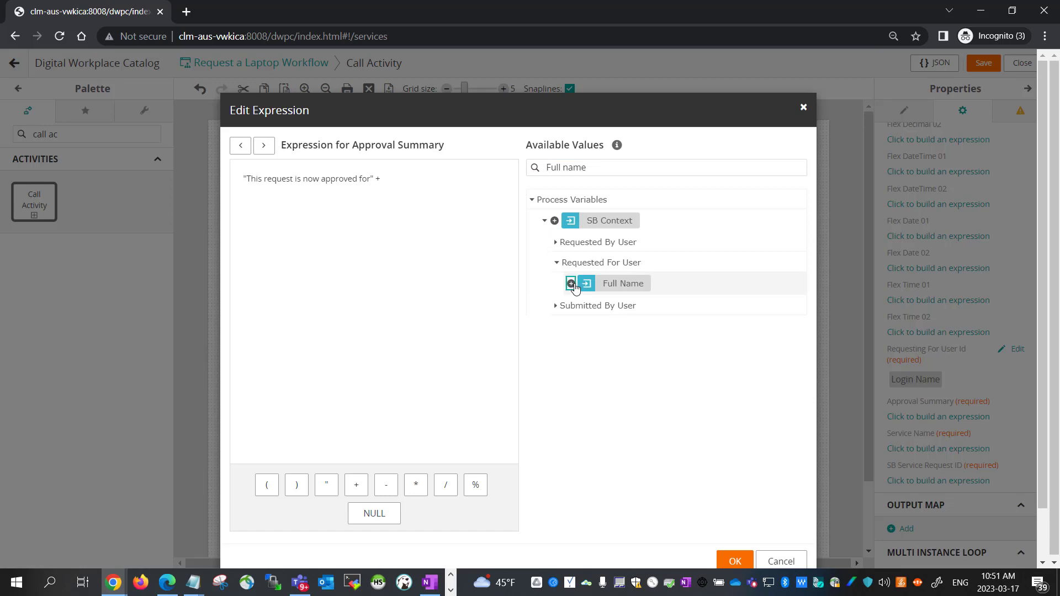
pyautogui.click(572, 284)
pyautogui.click(356, 485)
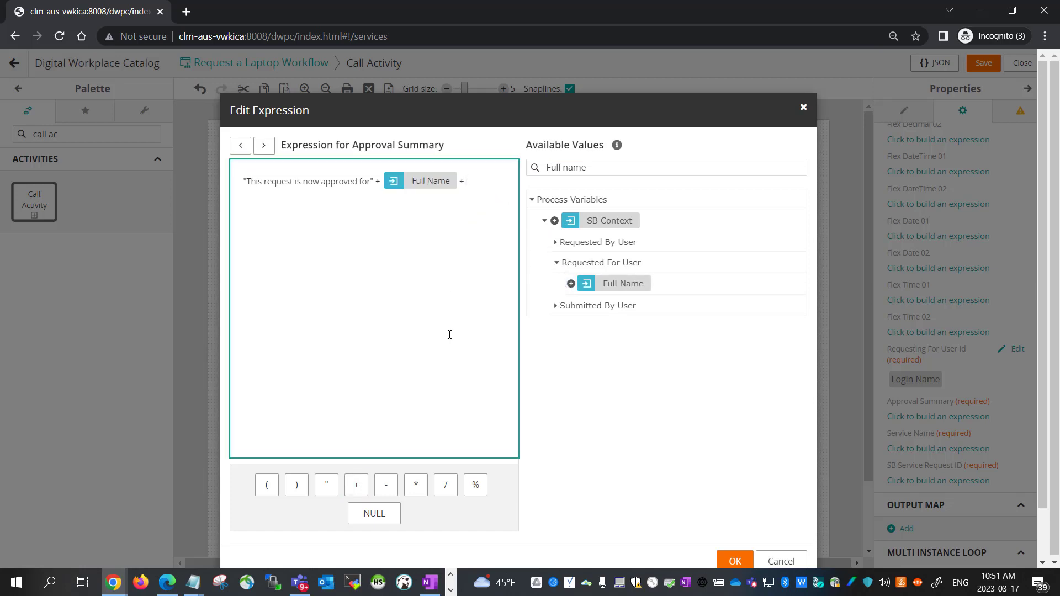
# Step: Finish the Approval Summary expression with the quoted text "to have the requested laptop type and accessories" and accept it
pyautogui.write('"to have the requested laptop type and a')
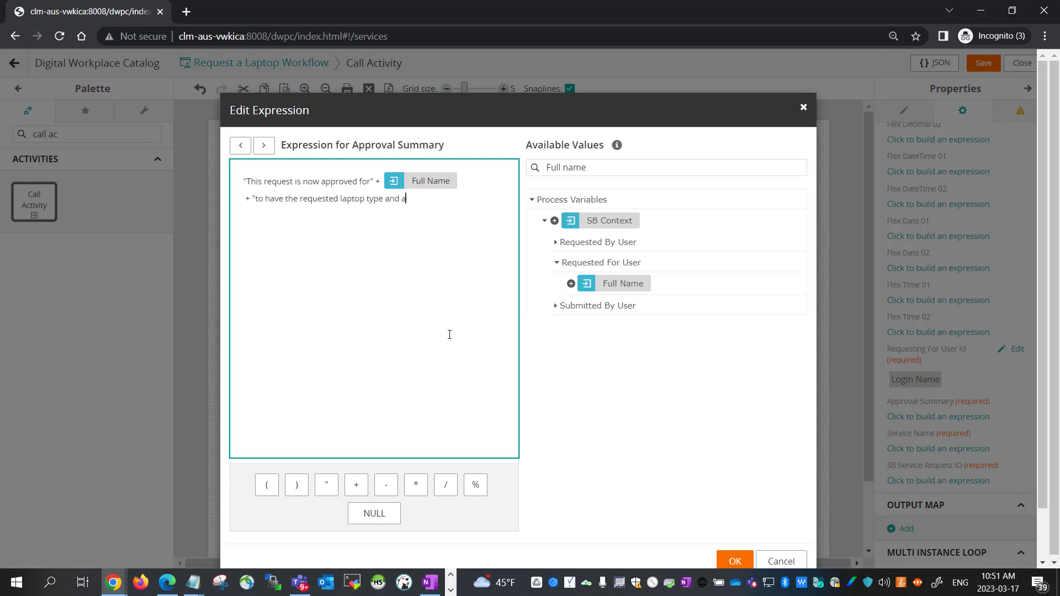
pyautogui.write('ccessories"')
pyautogui.click(737, 560)
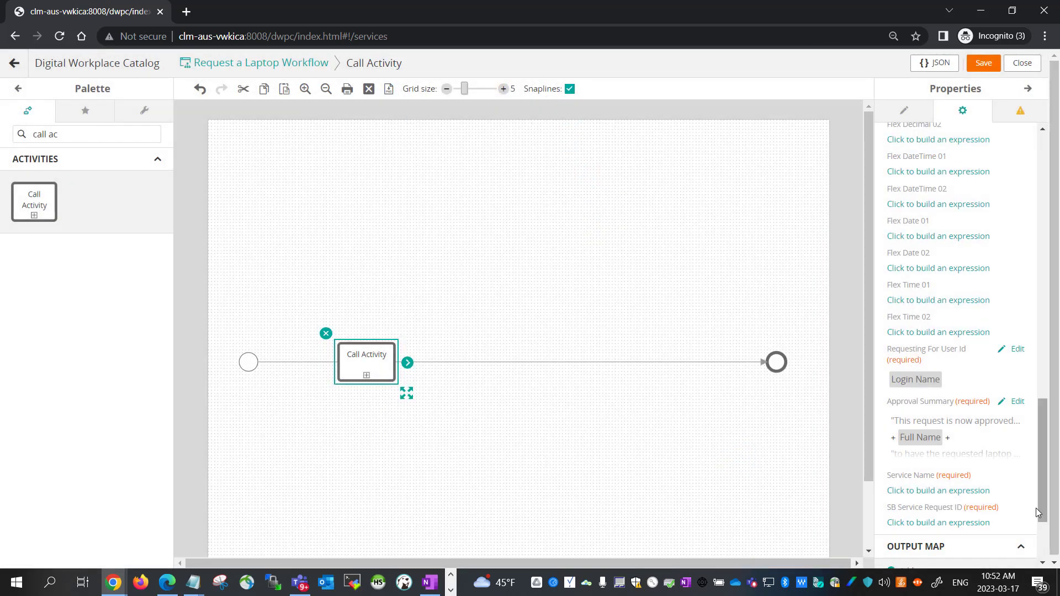
# Step: Map the required Service Name input to the Service Name value of SB Context's Service, and advance to the SB Service Request ID expression
pyautogui.scroll(-2, 1017, 494)
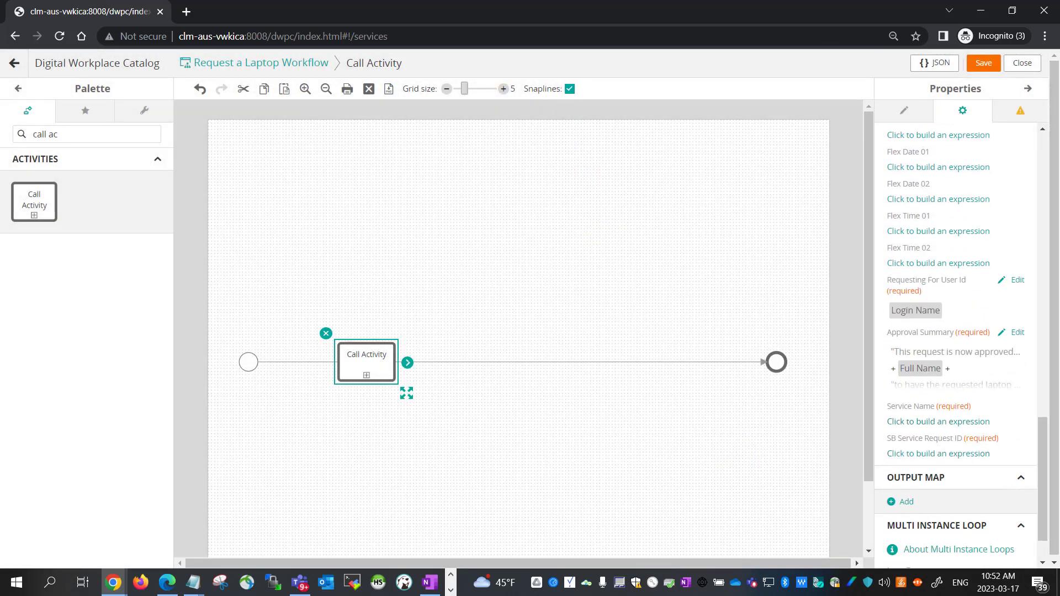
pyautogui.click(960, 422)
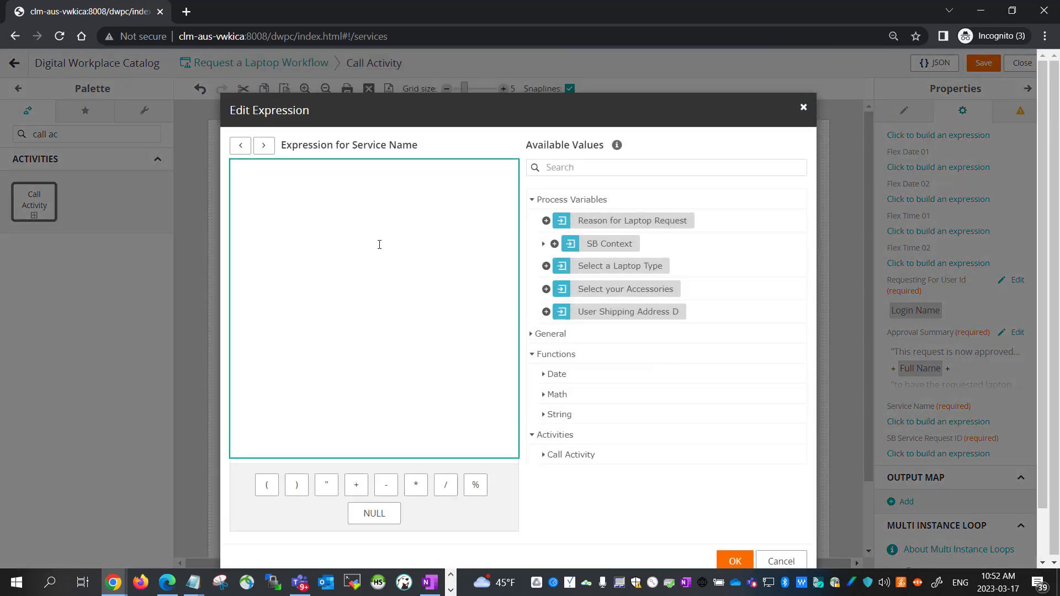
pyautogui.click(646, 170)
pyautogui.write('servic')
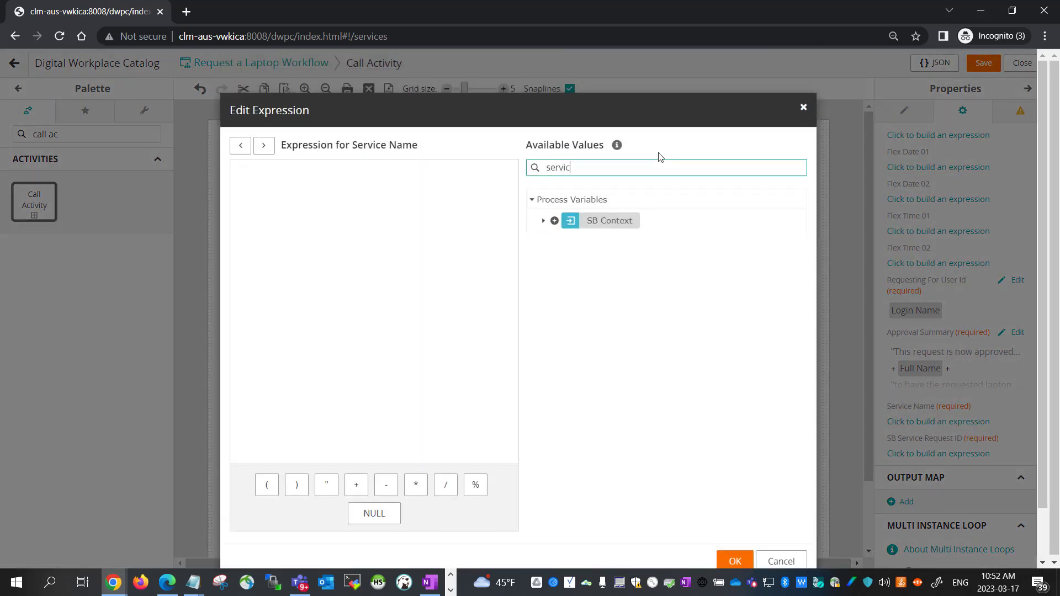
pyautogui.write('e ')
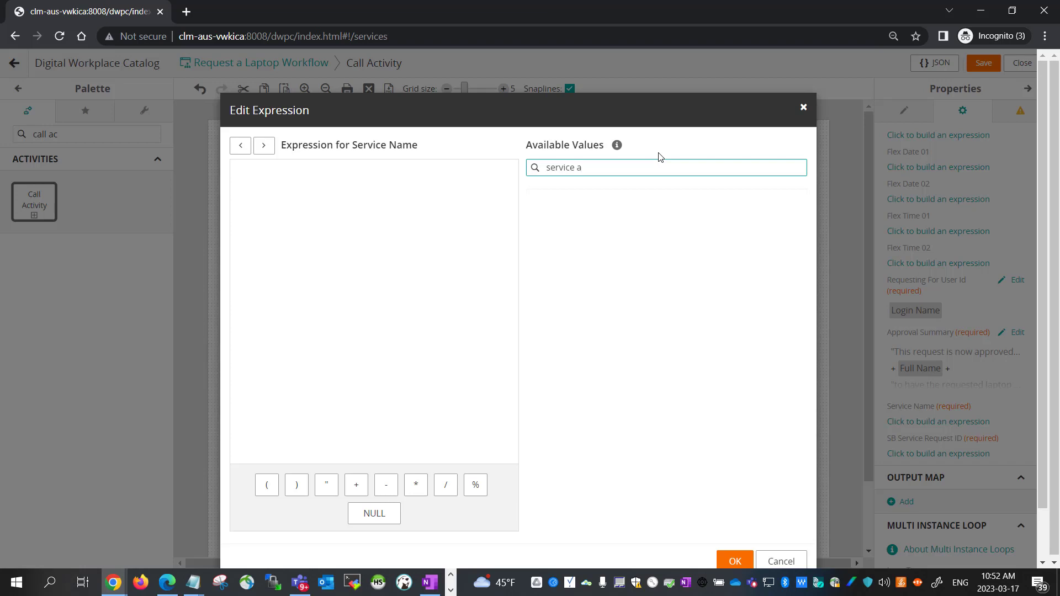
pyautogui.write('name')
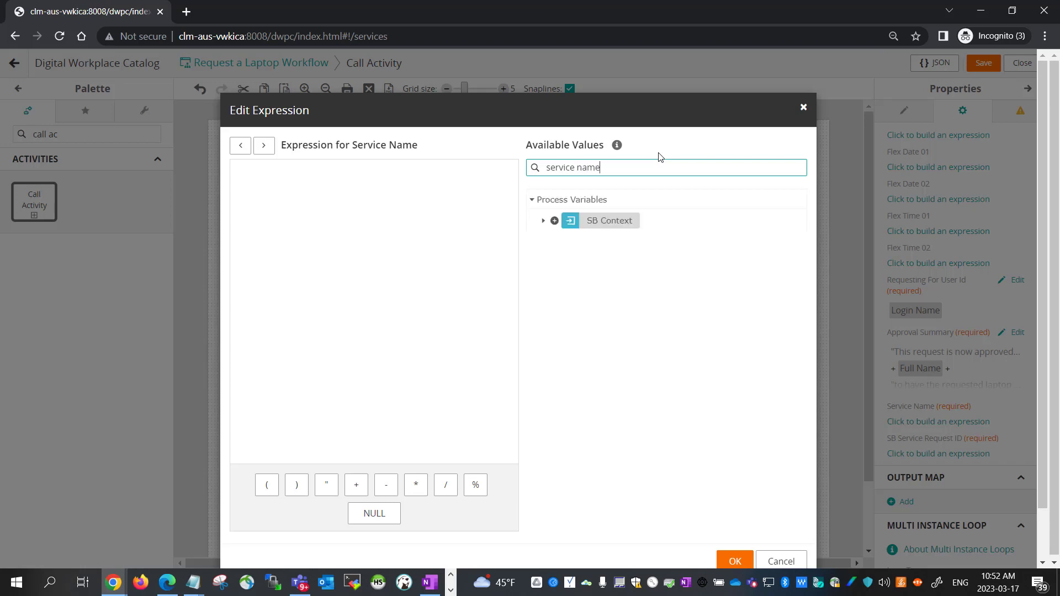
pyautogui.click(543, 220)
pyautogui.click(556, 248)
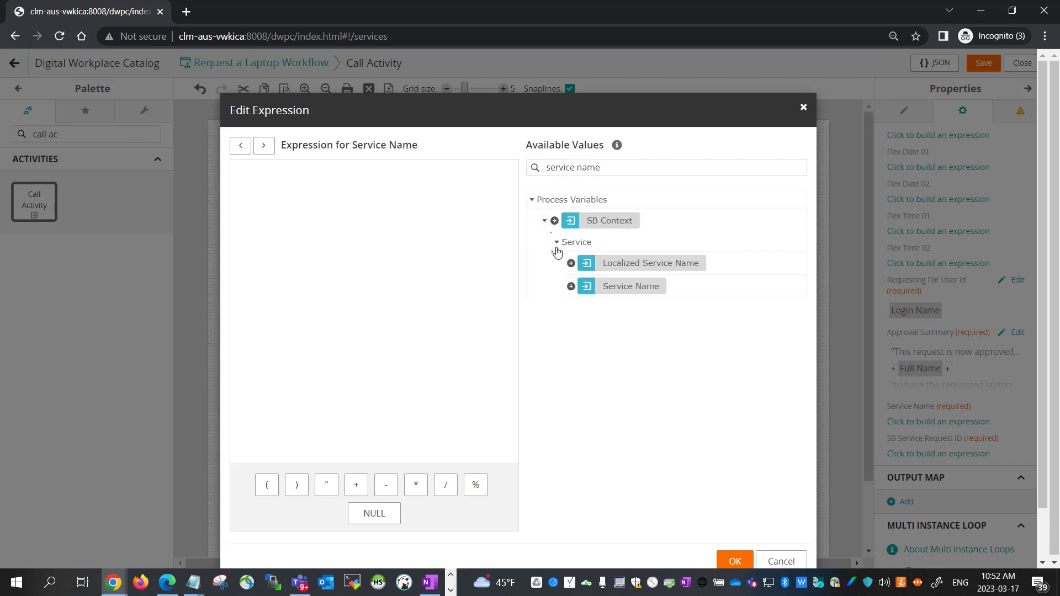
pyautogui.click(571, 286)
pyautogui.scroll(-1, 475, 441)
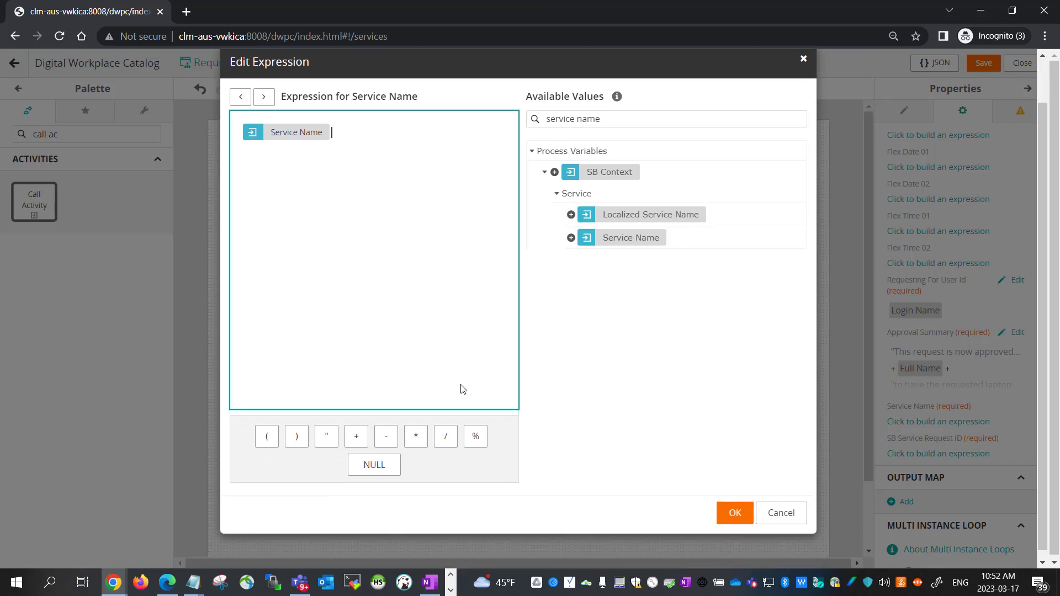
pyautogui.click(264, 88)
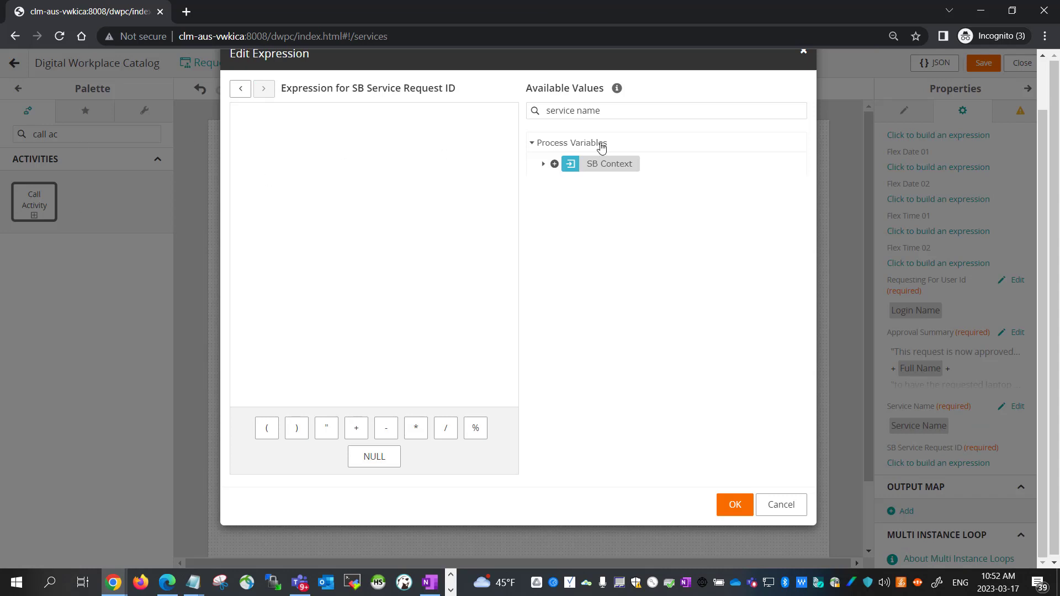
# Step: Map the required SB Service Request ID input to the Service Request ID value of SB Context's Service Request and accept the expression
pyautogui.click(627, 116)
pyautogui.press('BackSpace')
pyautogui.press('BackSpace')
pyautogui.press('BackSpace')
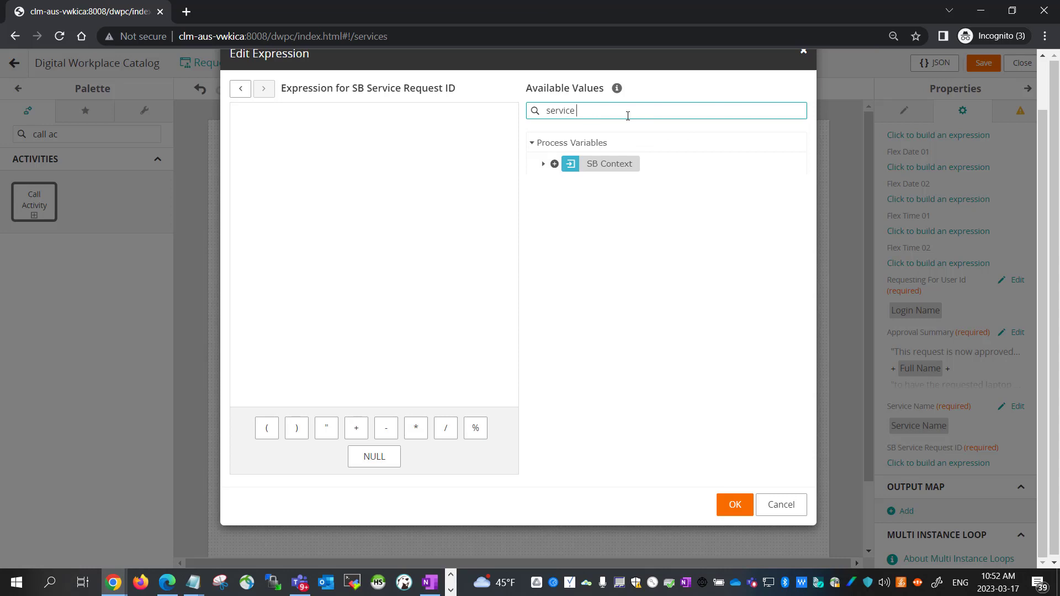
pyautogui.write('request')
pyautogui.write('id')
pyautogui.click(543, 164)
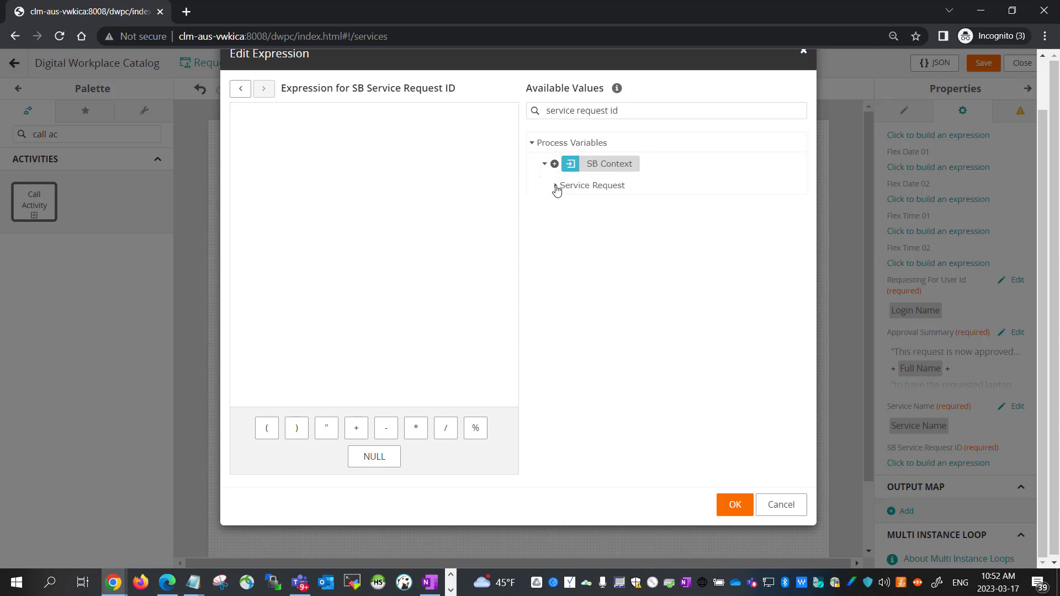
pyautogui.click(557, 186)
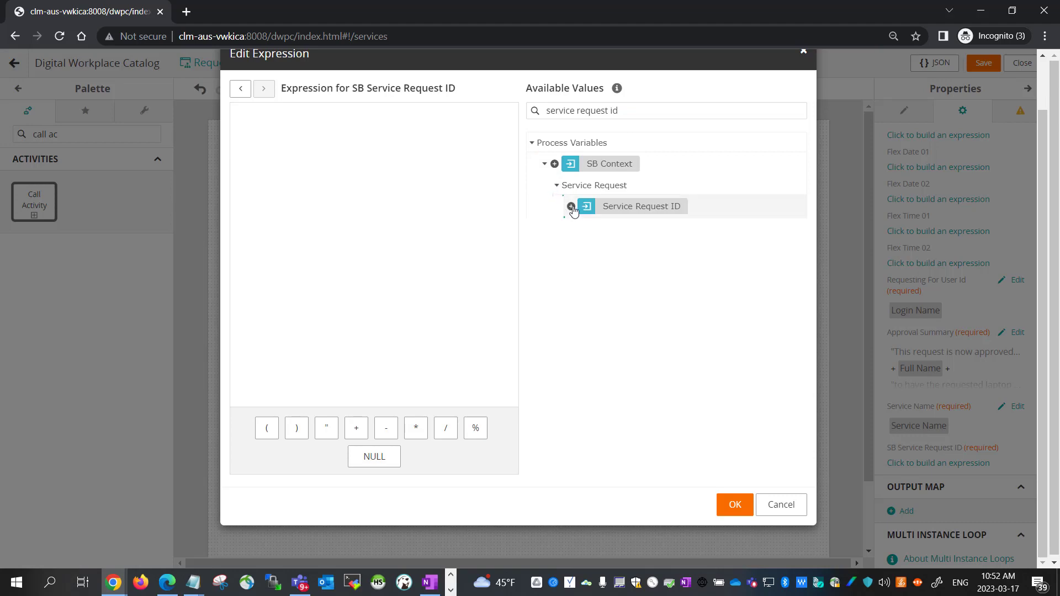
pyautogui.click(571, 207)
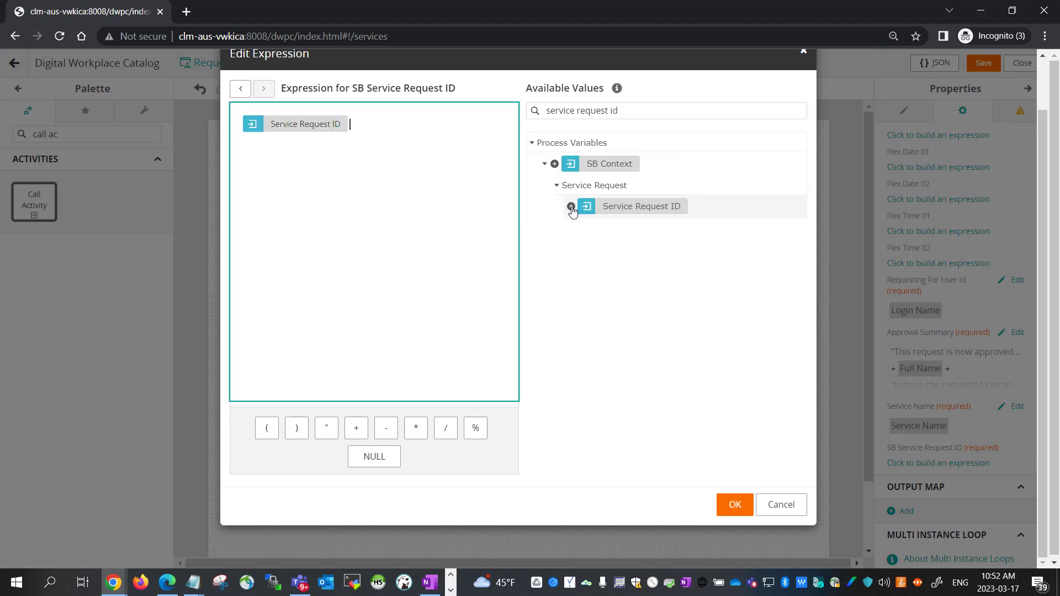
pyautogui.click(735, 506)
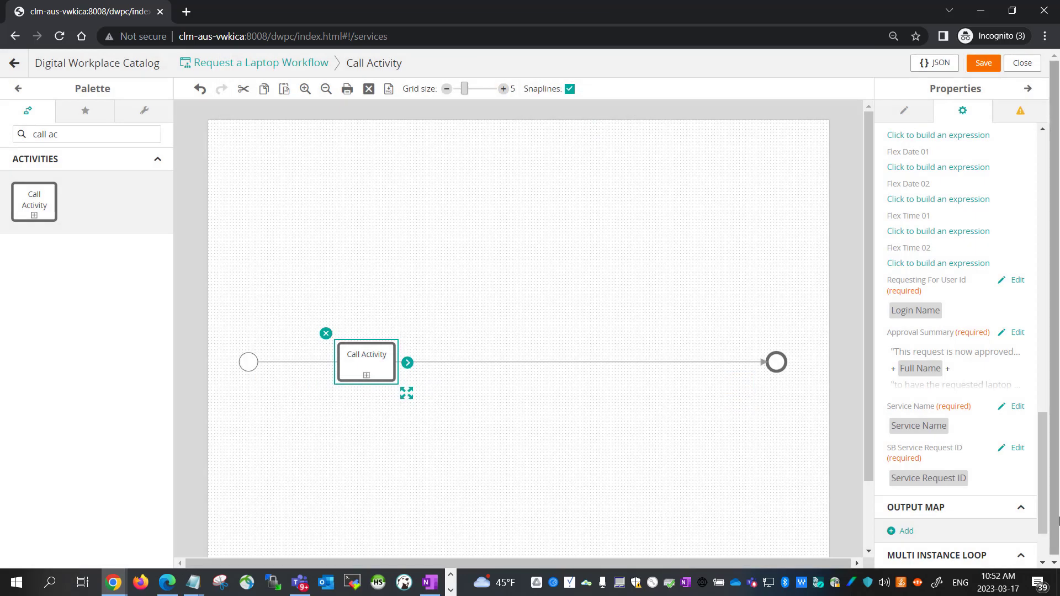
pyautogui.scroll(3, 986, 494)
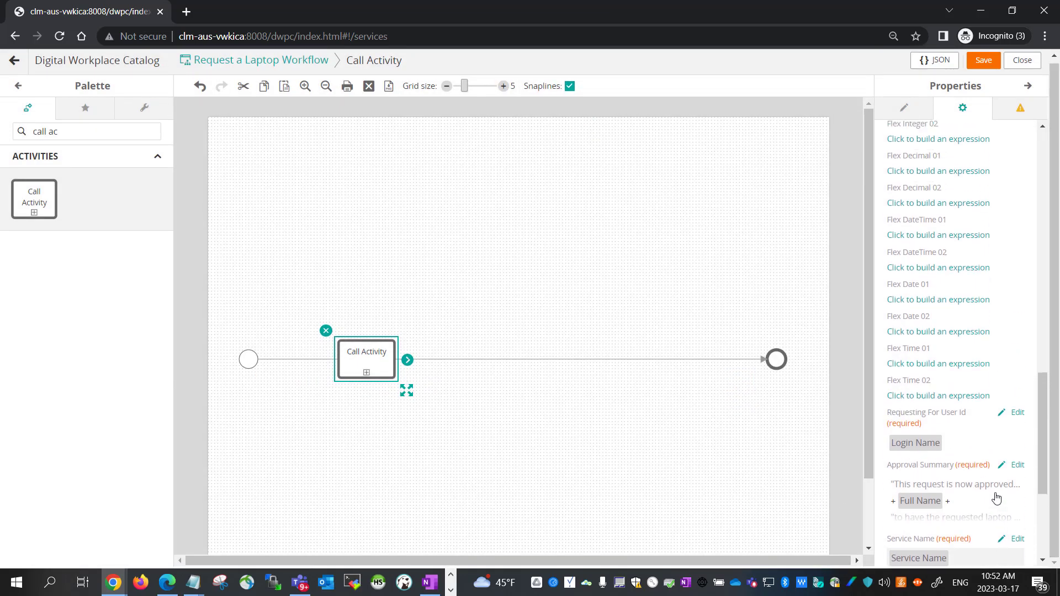
pyautogui.scroll(-3, 997, 499)
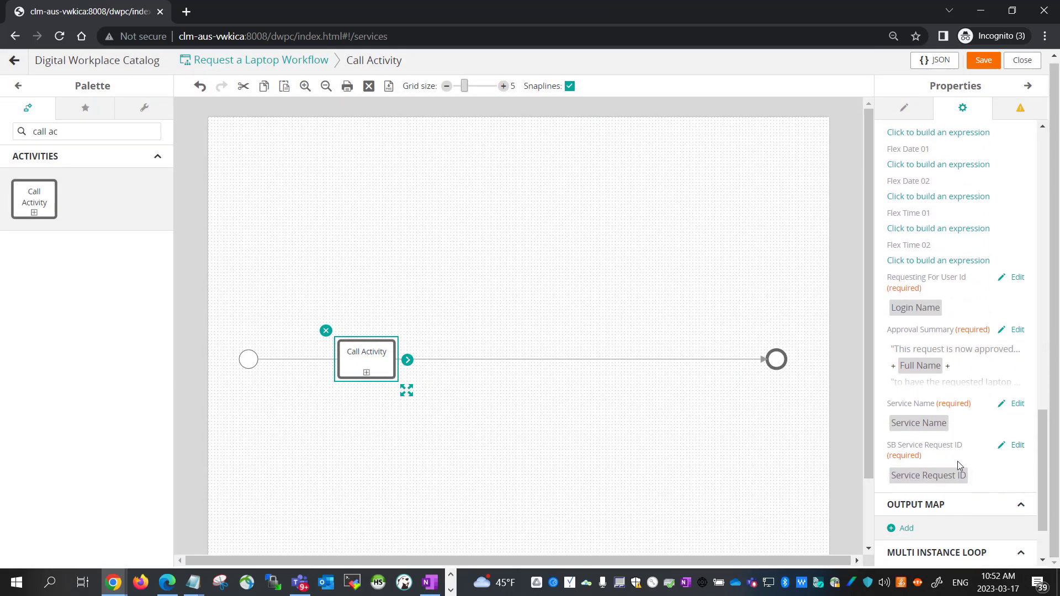
pyautogui.scroll(-2, 1020, 508)
pyautogui.scroll(4, 1003, 509)
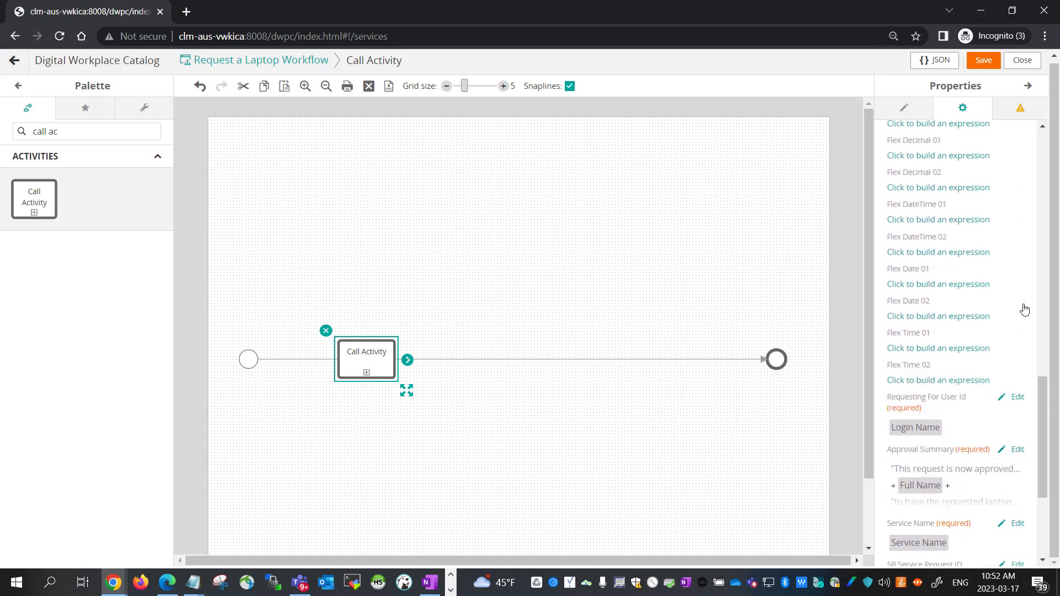
pyautogui.scroll(-2, 1020, 416)
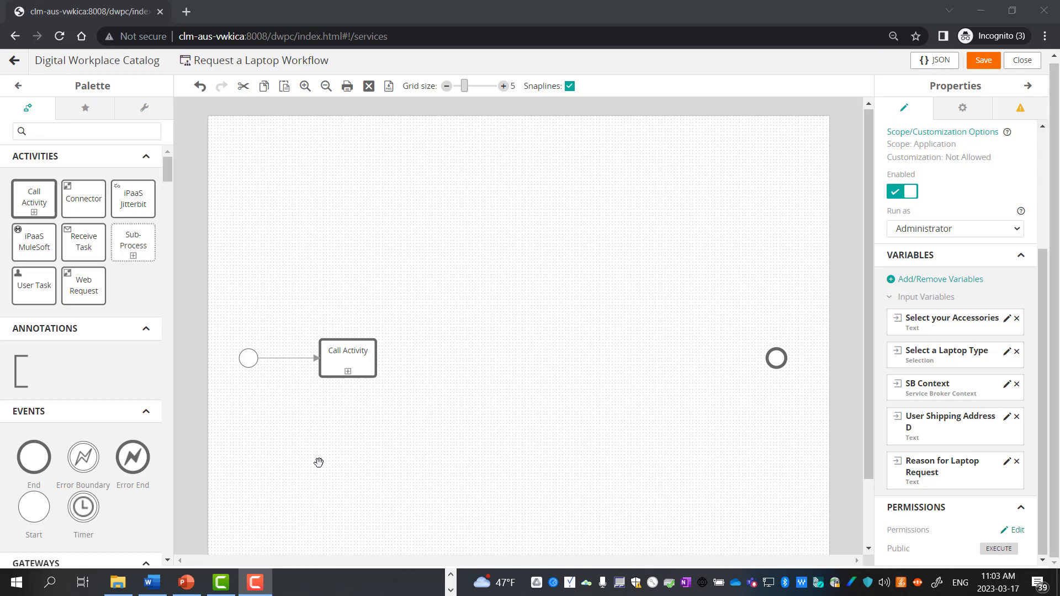
# Step: Place an Exclusive gateway after the Call Activity and a Create Work Order with Identifiers action between the gateway and the end event
pyautogui.scroll(-4, 156, 407)
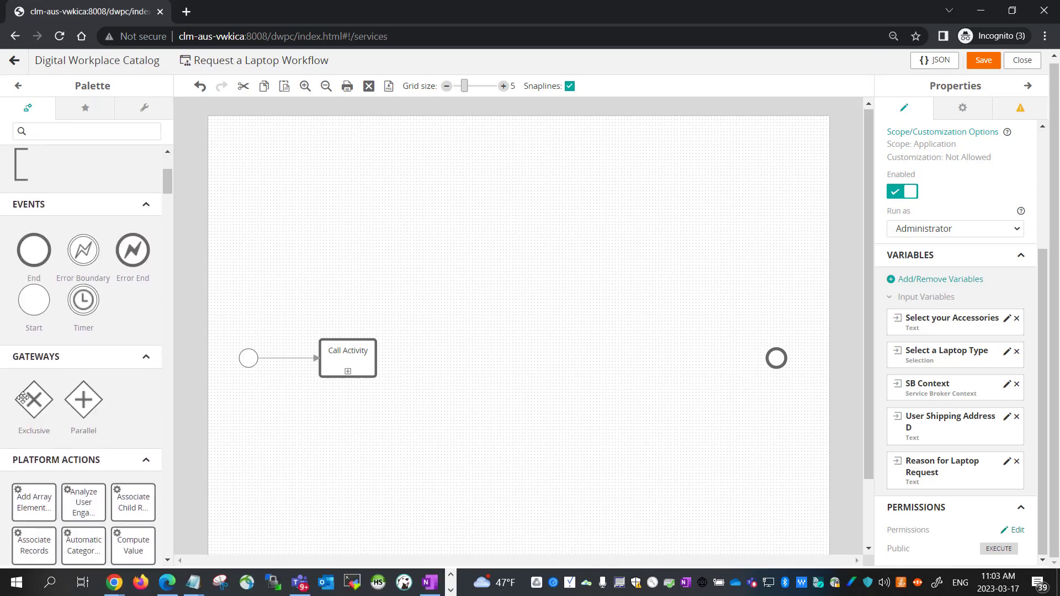
pyautogui.moveTo(34, 400); pyautogui.dragTo(448, 359)
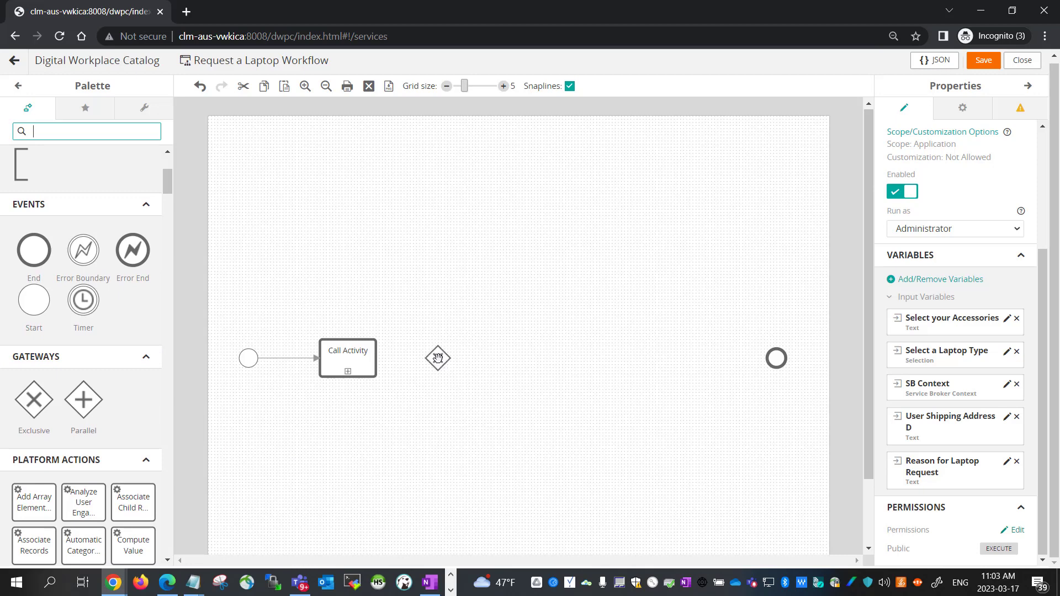
pyautogui.click(66, 131)
pyautogui.write('create wor')
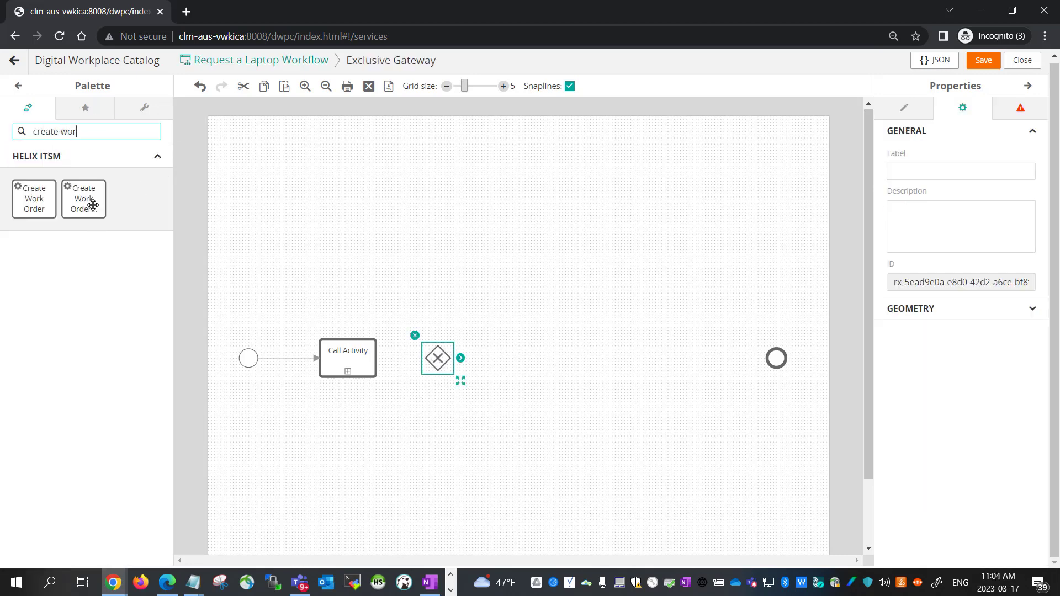
pyautogui.moveTo(87, 200); pyautogui.dragTo(549, 351)
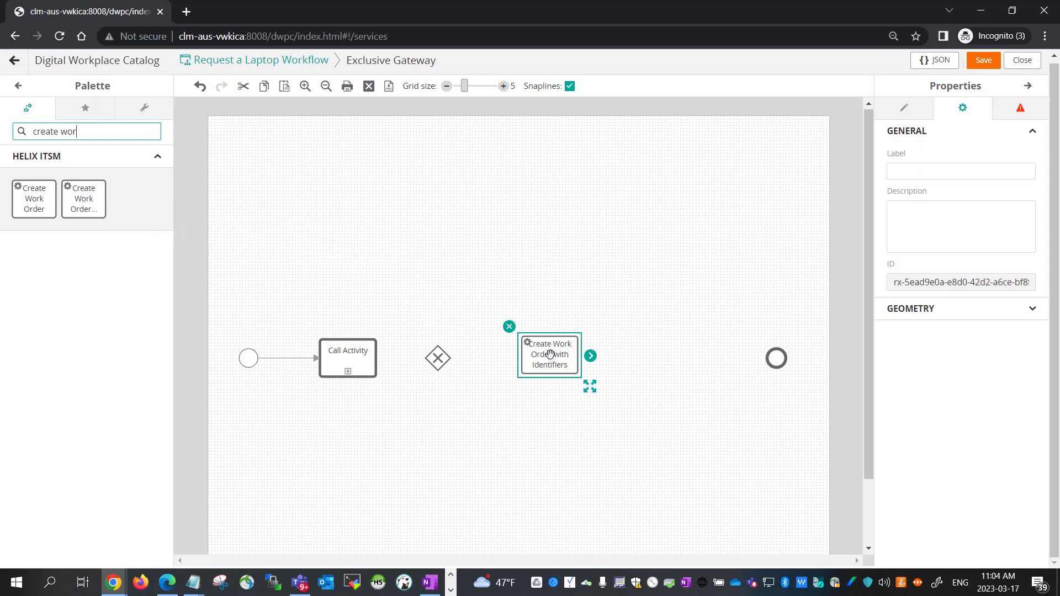
# Step: Connect the Call Activity to the Exclusive gateway, and the gateway to Create Work Order with Identifiers
pyautogui.click(371, 362)
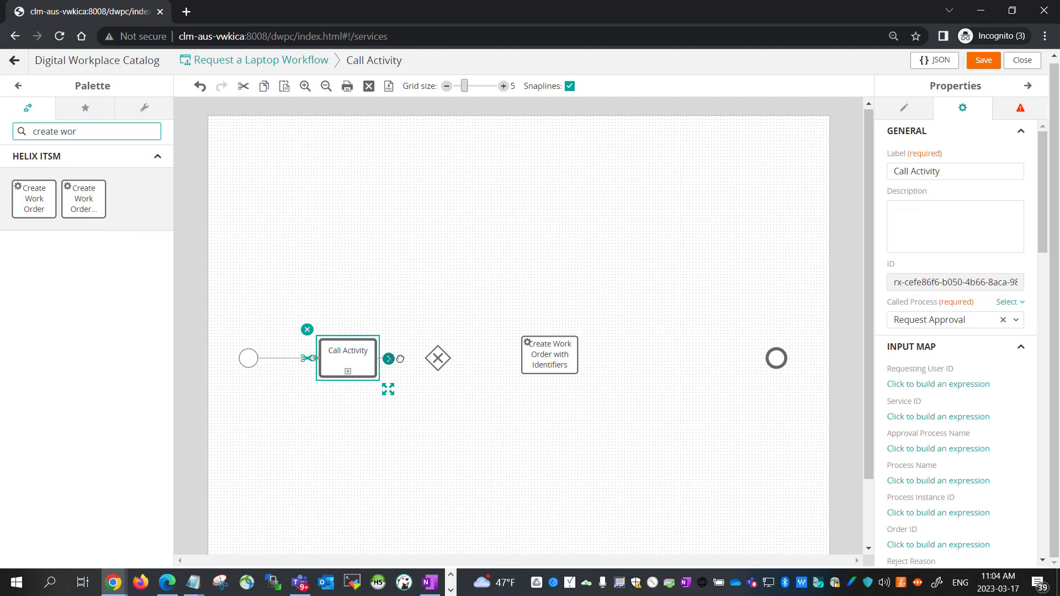
pyautogui.moveTo(388, 359); pyautogui.dragTo(525, 354)
pyautogui.click(438, 358)
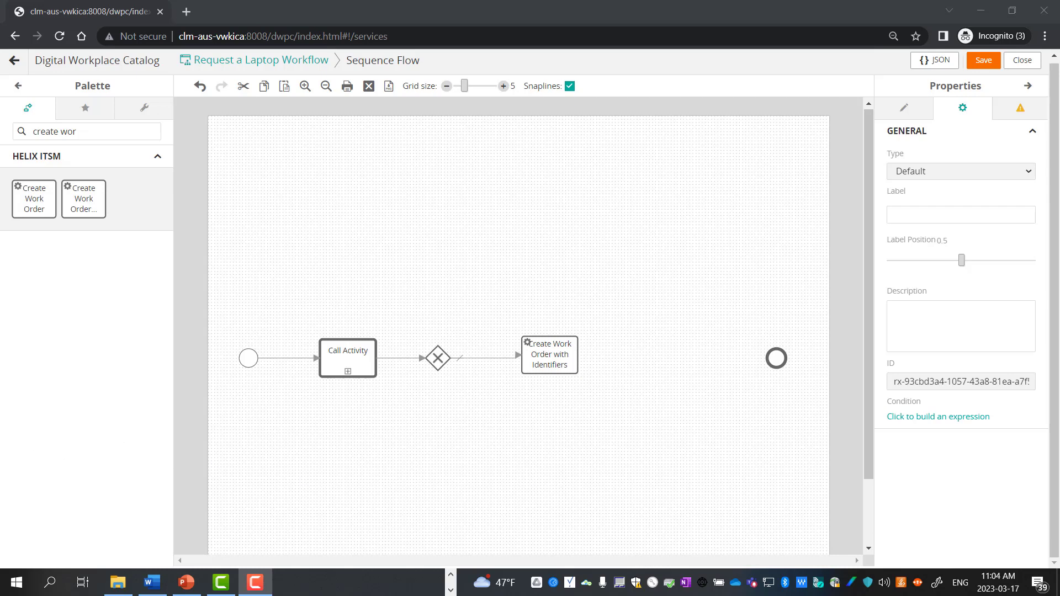
# Step: Set the condition of the flow from the gateway to Create Work Order with Identifiers to the Call Activity's Status = "Approved"
pyautogui.click(460, 363)
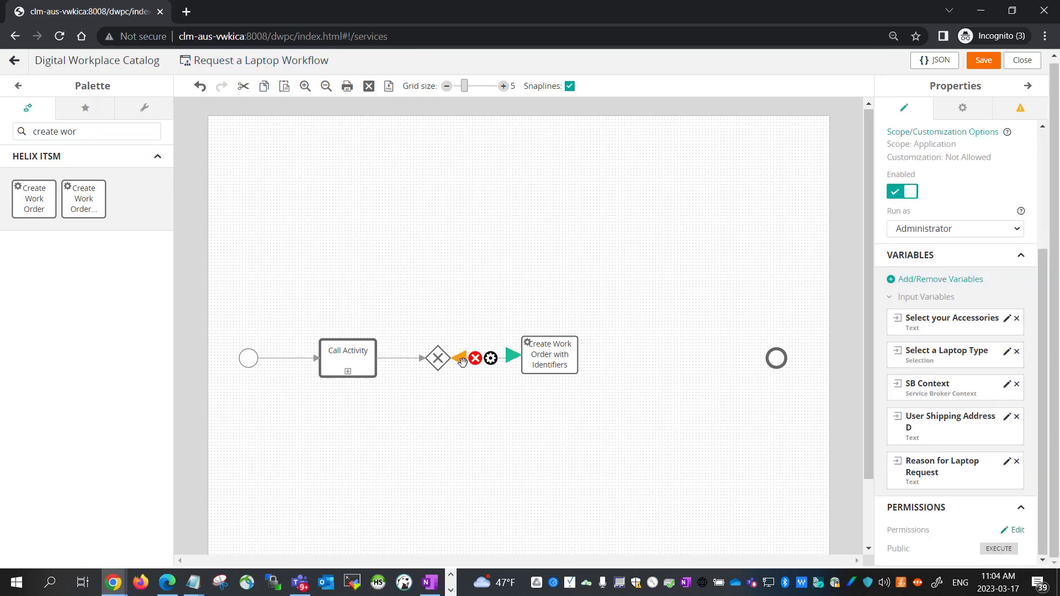
pyautogui.click(489, 359)
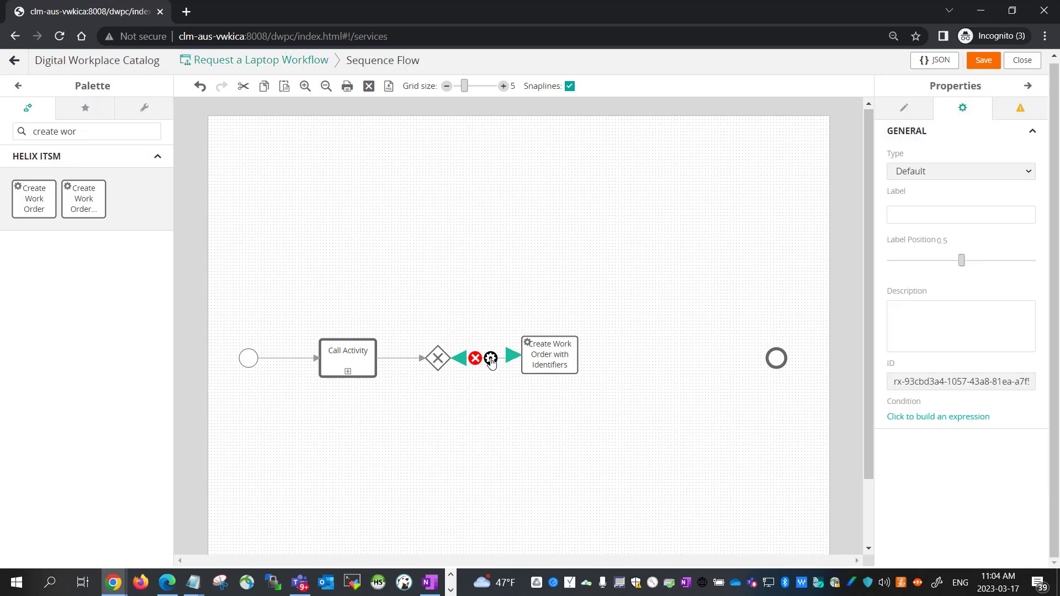
pyautogui.click(905, 418)
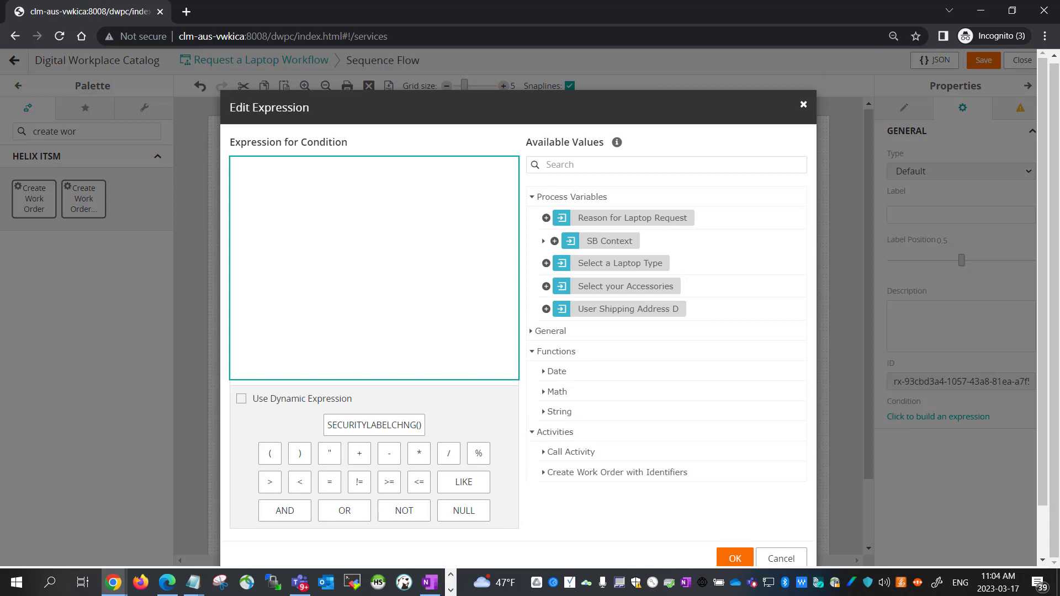
pyautogui.click(581, 168)
pyautogui.write('s')
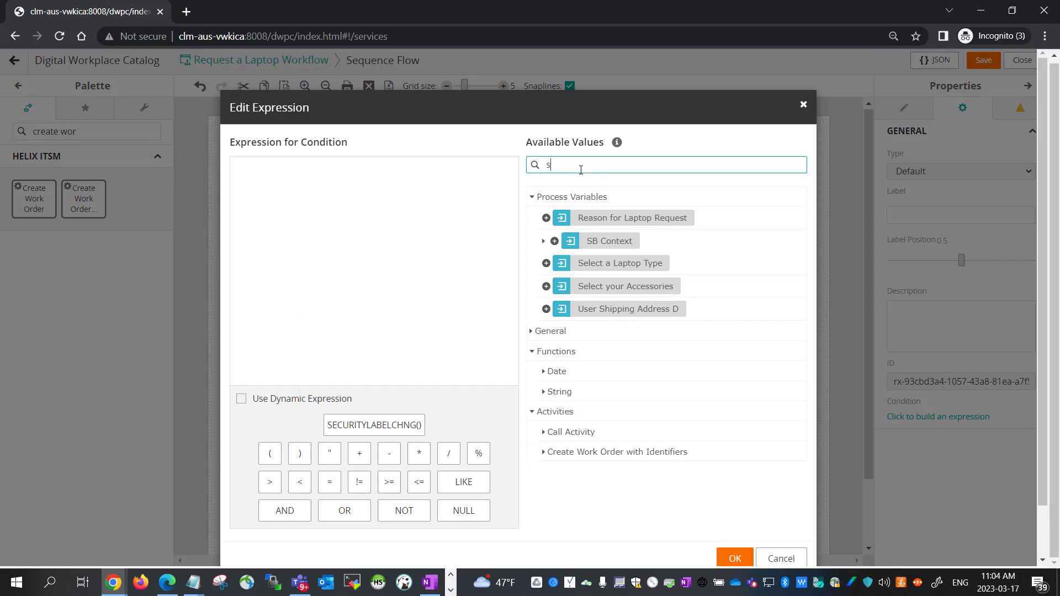
pyautogui.write('tatus')
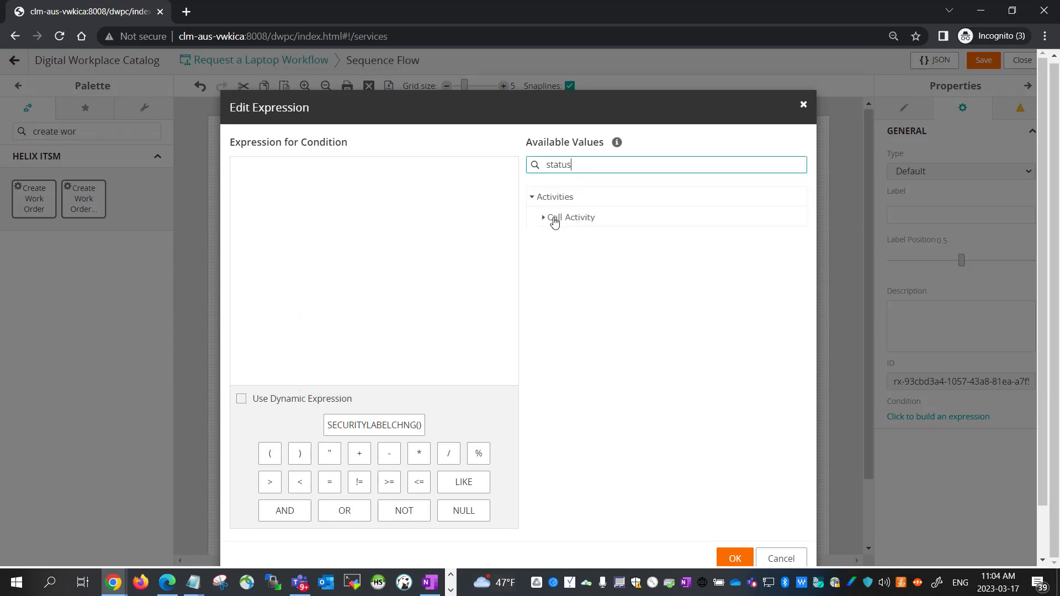
pyautogui.click(543, 217)
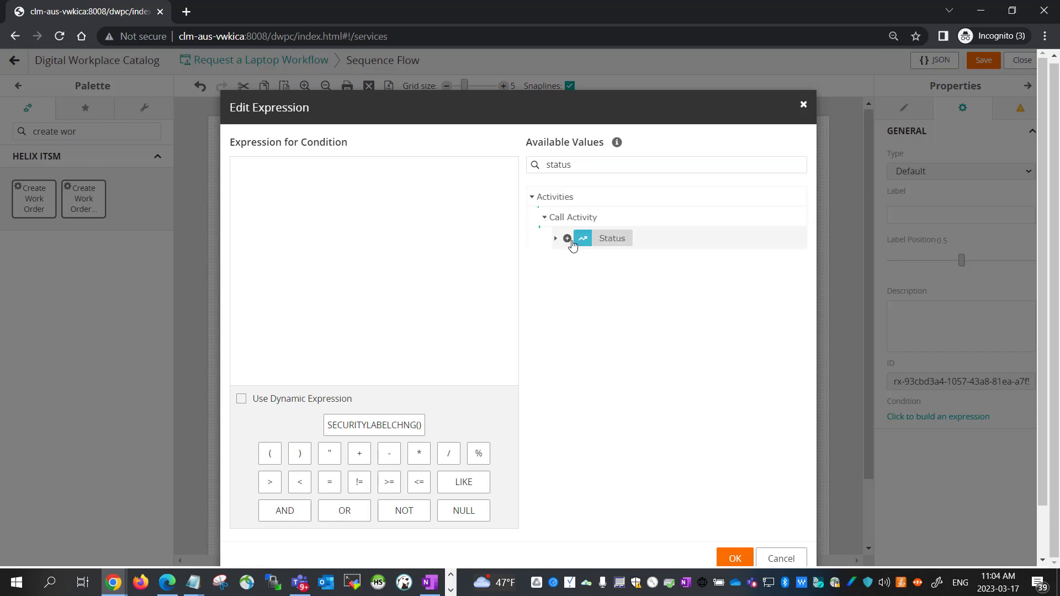
pyautogui.click(556, 241)
pyautogui.click(567, 238)
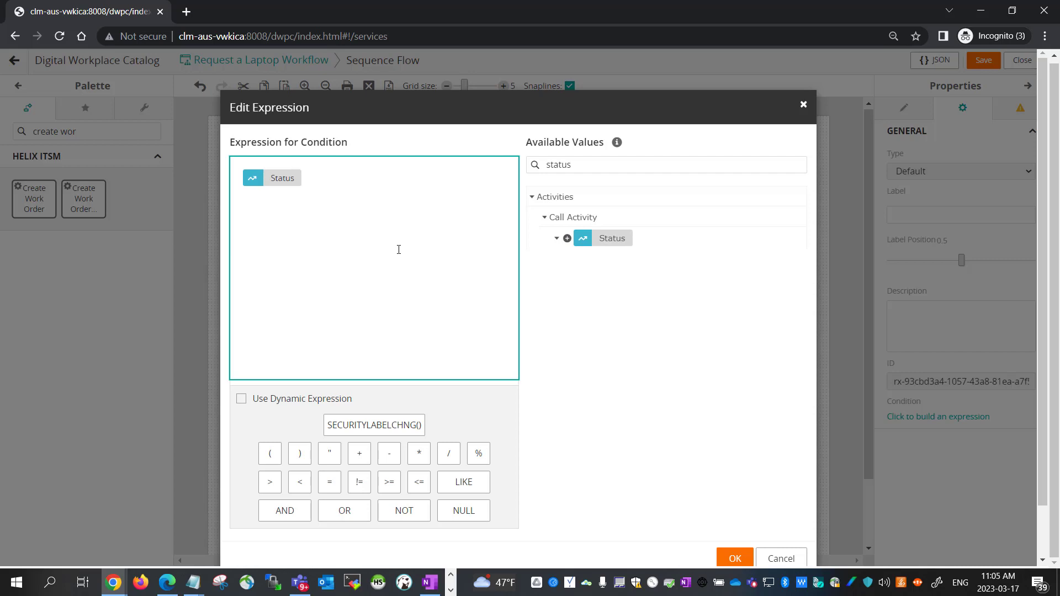
pyautogui.click(329, 482)
pyautogui.write('"Approved"')
pyautogui.click(734, 558)
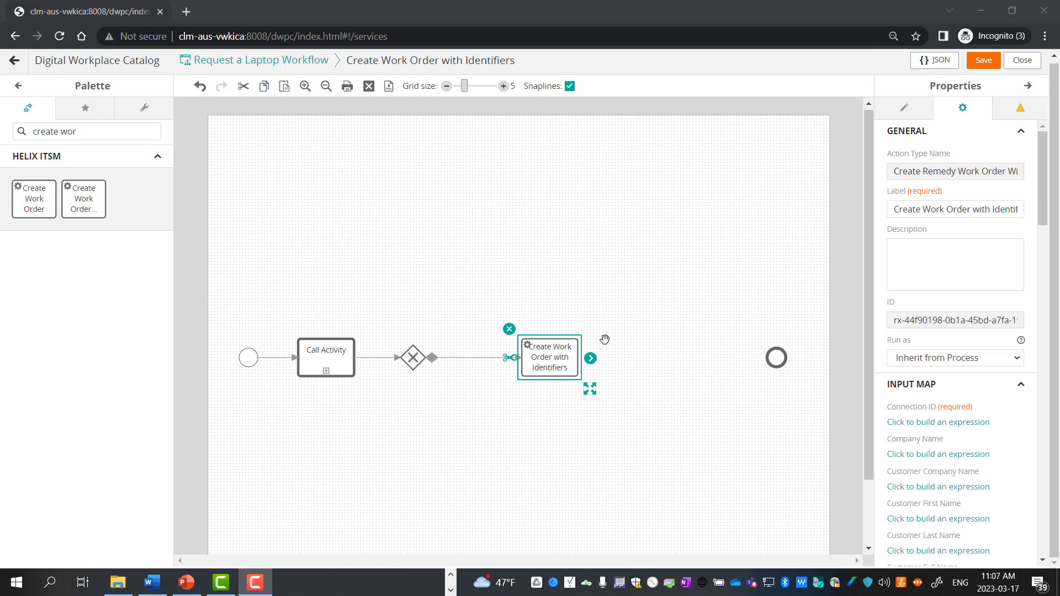
# Step: Map the required Connection ID input of Create Work Order with Identifiers to the Remedy connection
pyautogui.click(541, 361)
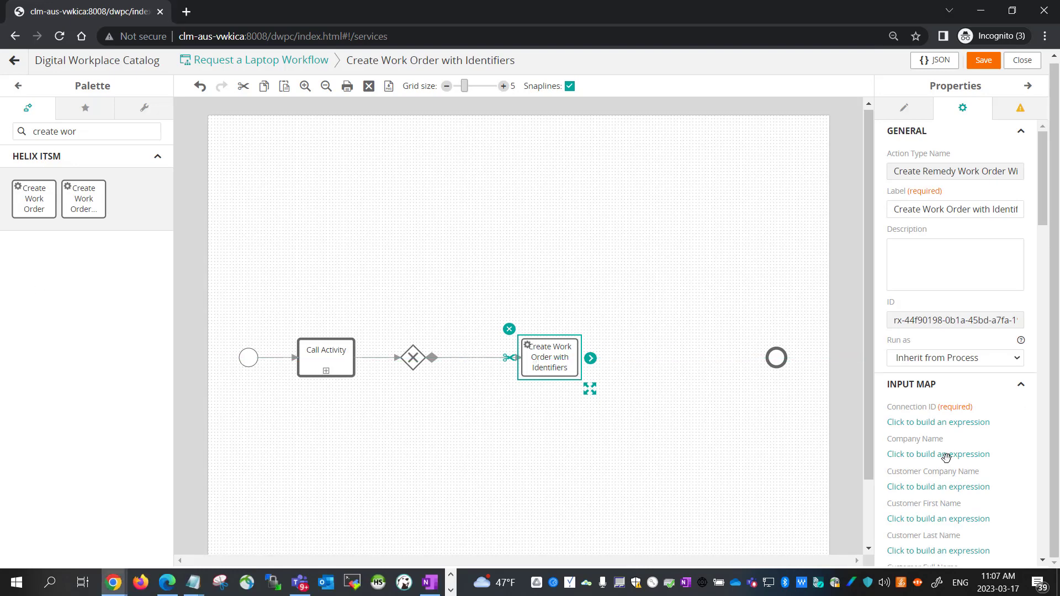
pyautogui.click(946, 424)
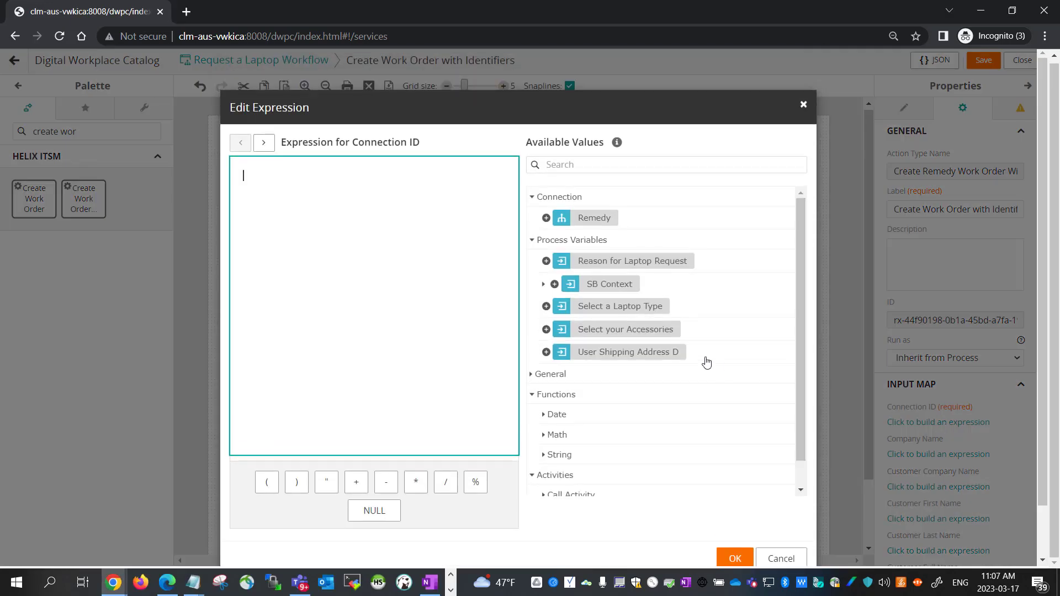
pyautogui.click(545, 218)
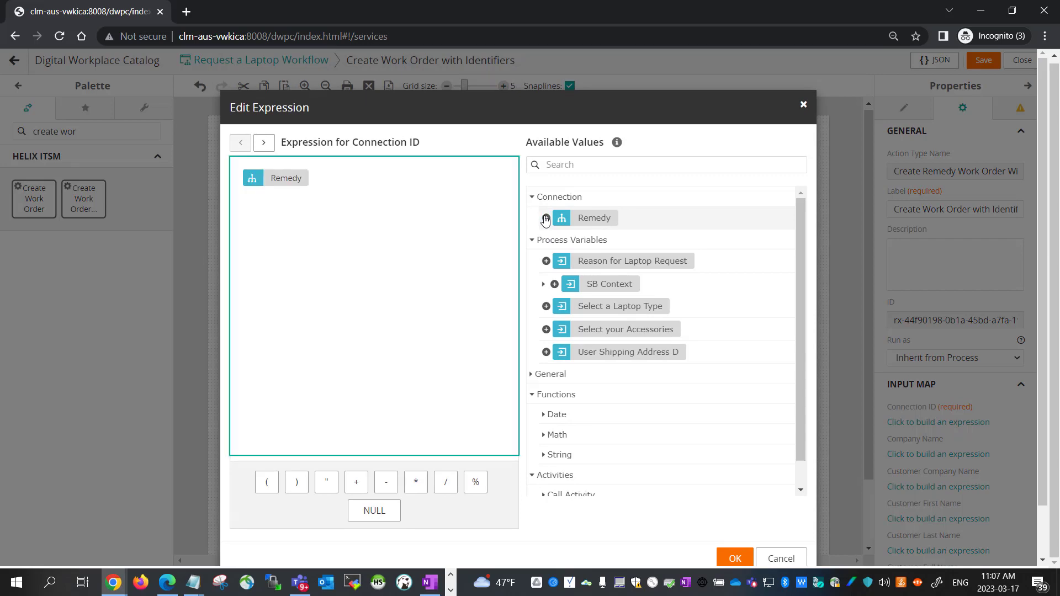
pyautogui.click(733, 559)
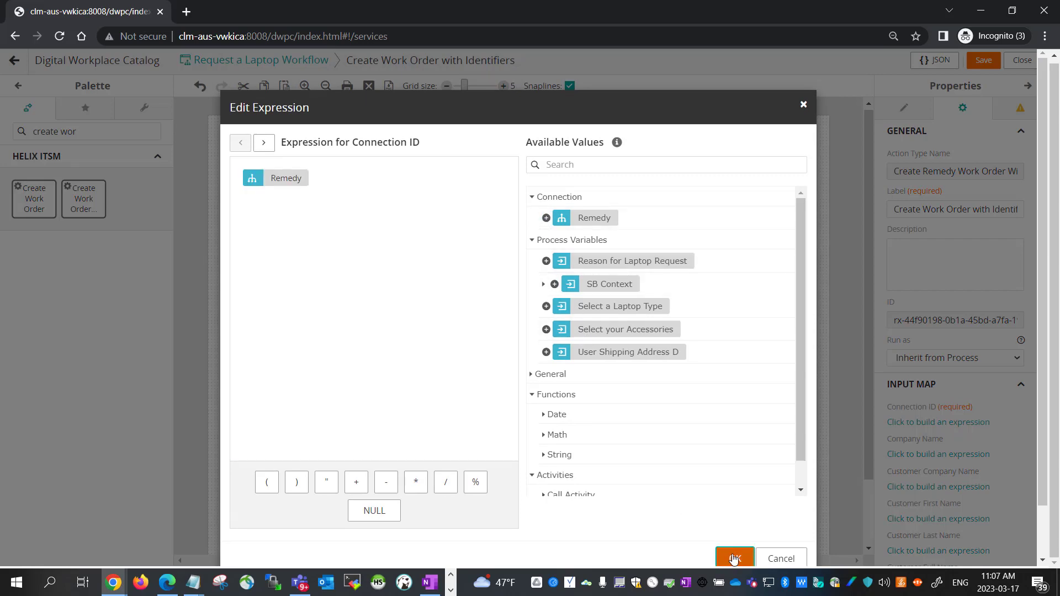
# Step: Map the required Contact Login ID input to the Login Name of the Requested For User in SB Context
pyautogui.scroll(-10, 1028, 505)
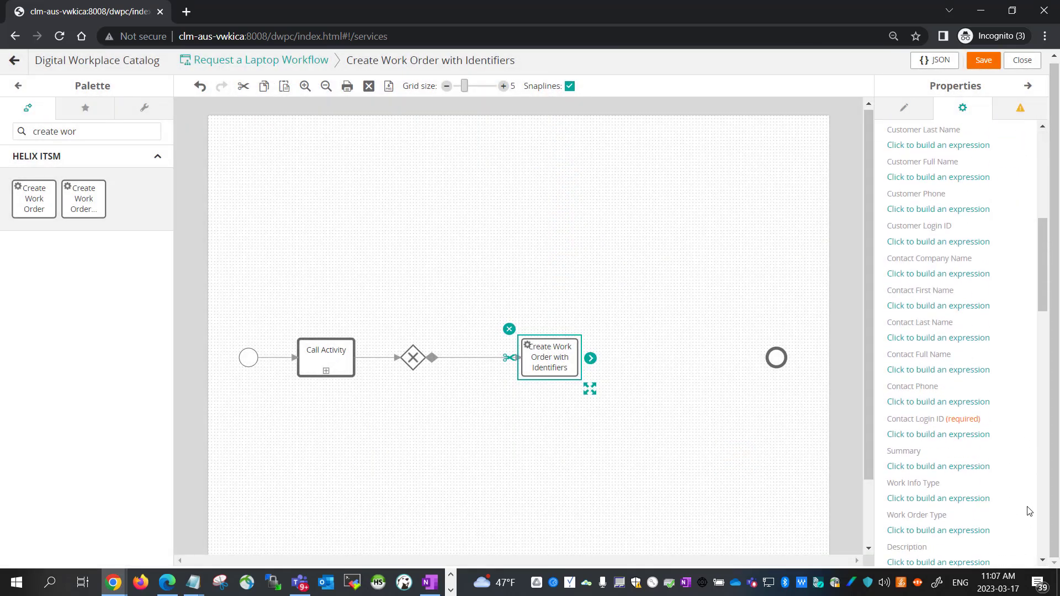
pyautogui.scroll(1, 1015, 446)
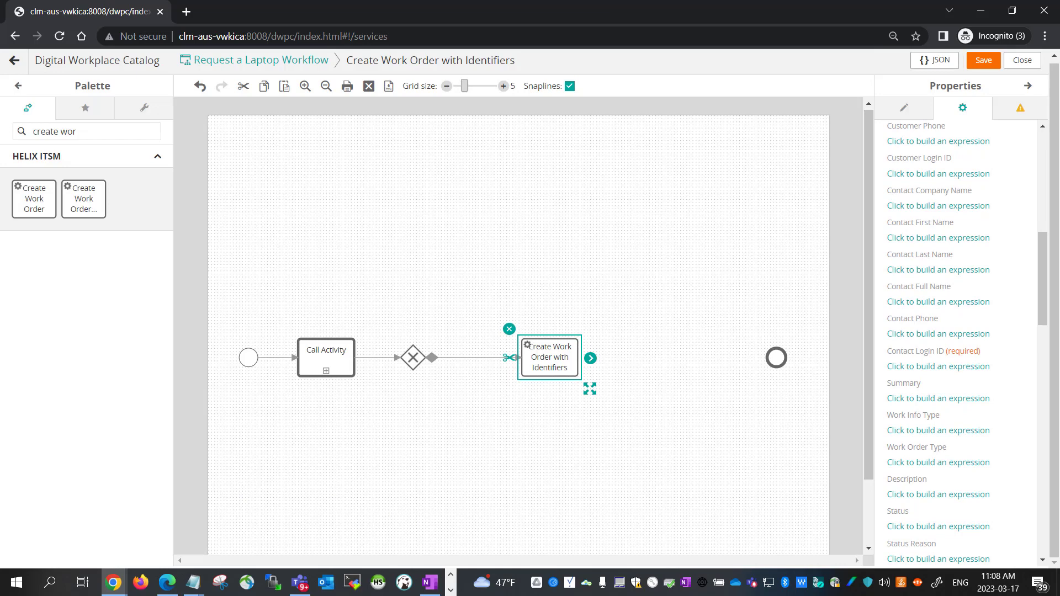
pyautogui.click(934, 366)
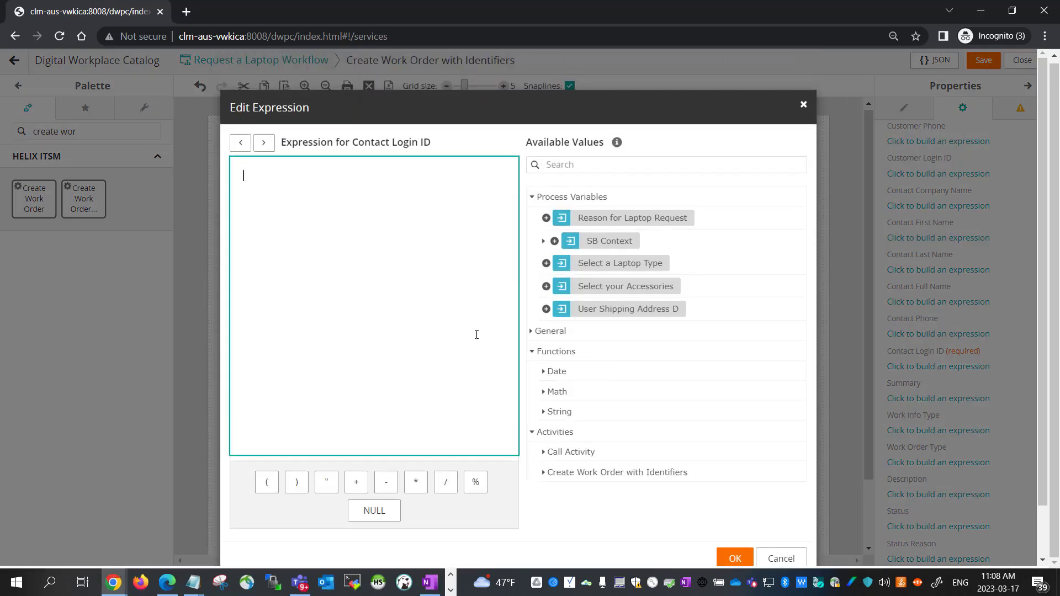
pyautogui.click(664, 165)
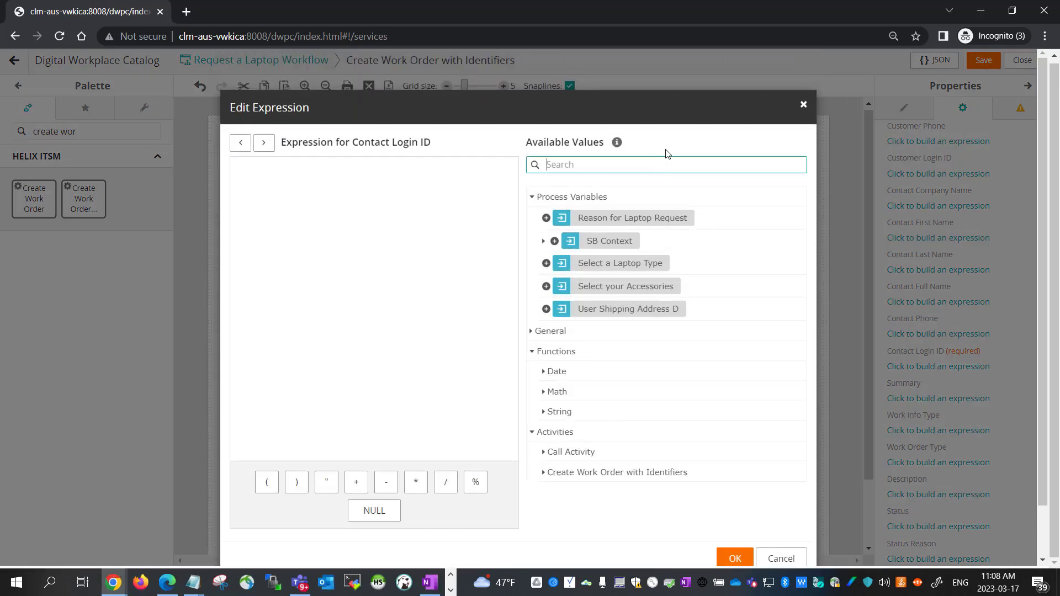
pyautogui.write('Login name')
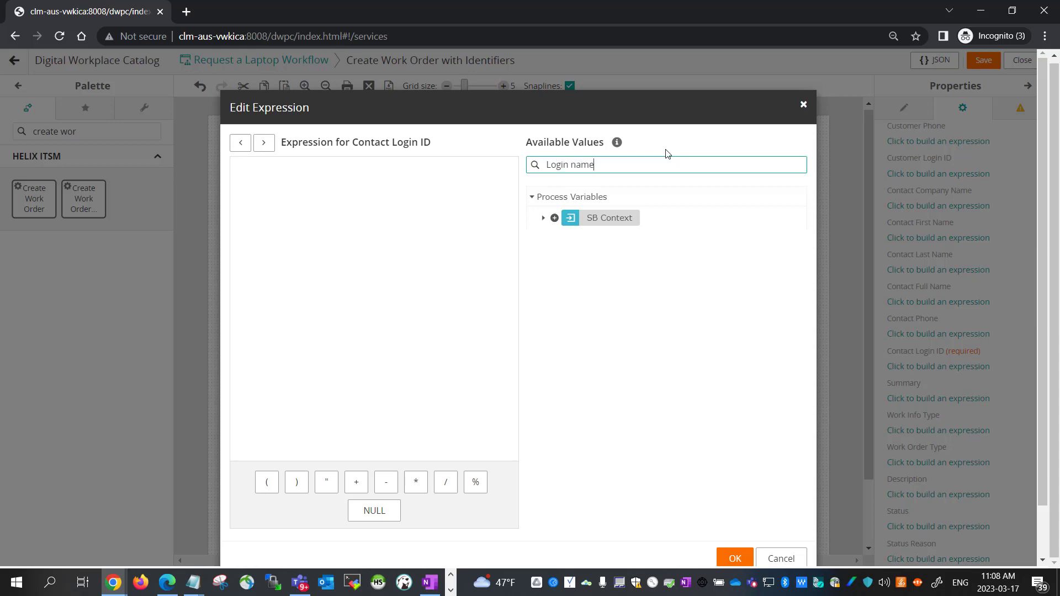
pyautogui.click(544, 218)
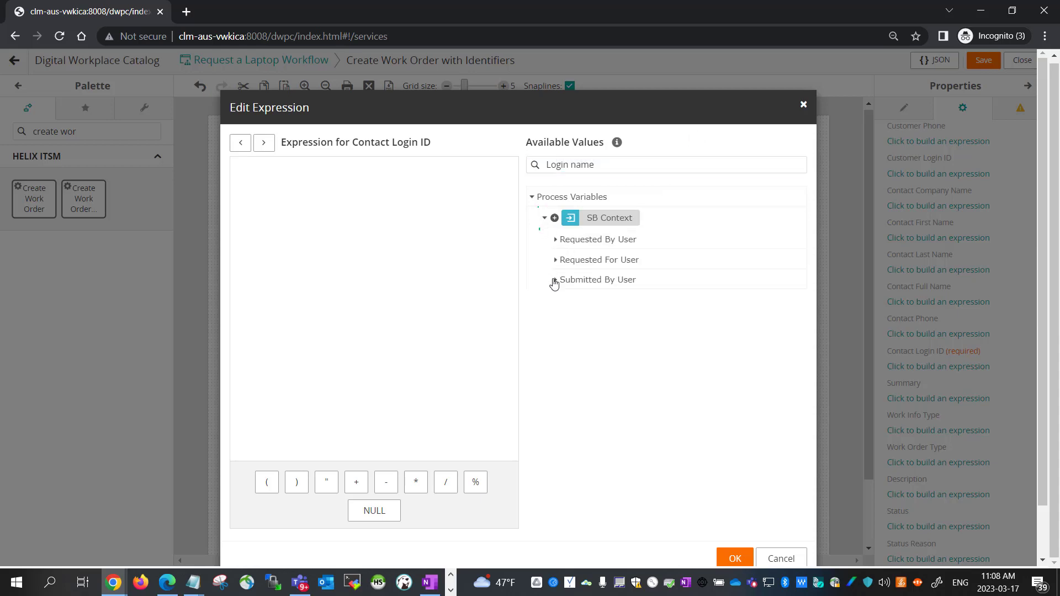
pyautogui.click(556, 260)
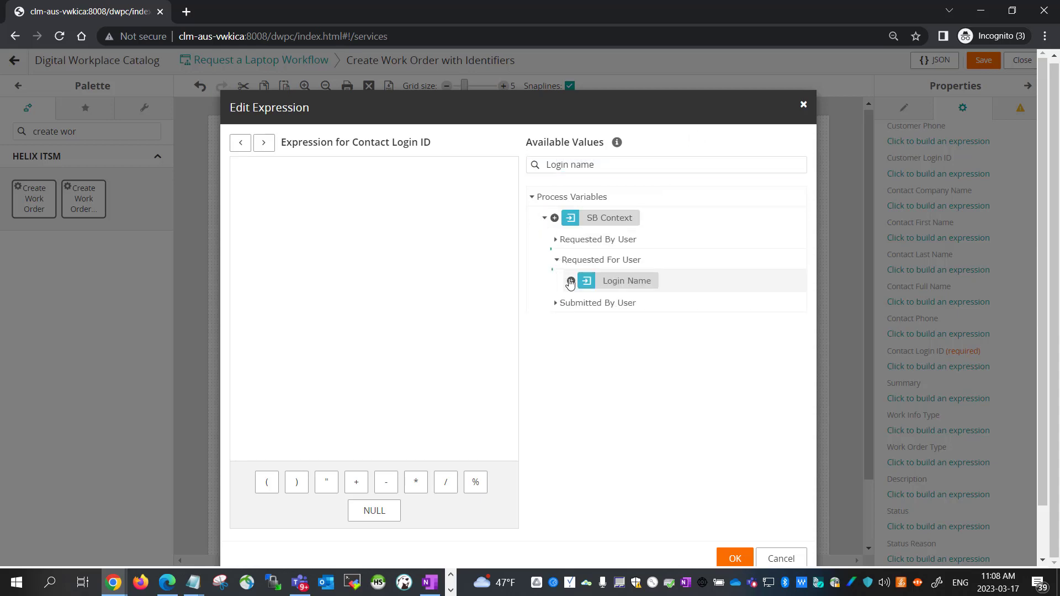
pyautogui.click(570, 282)
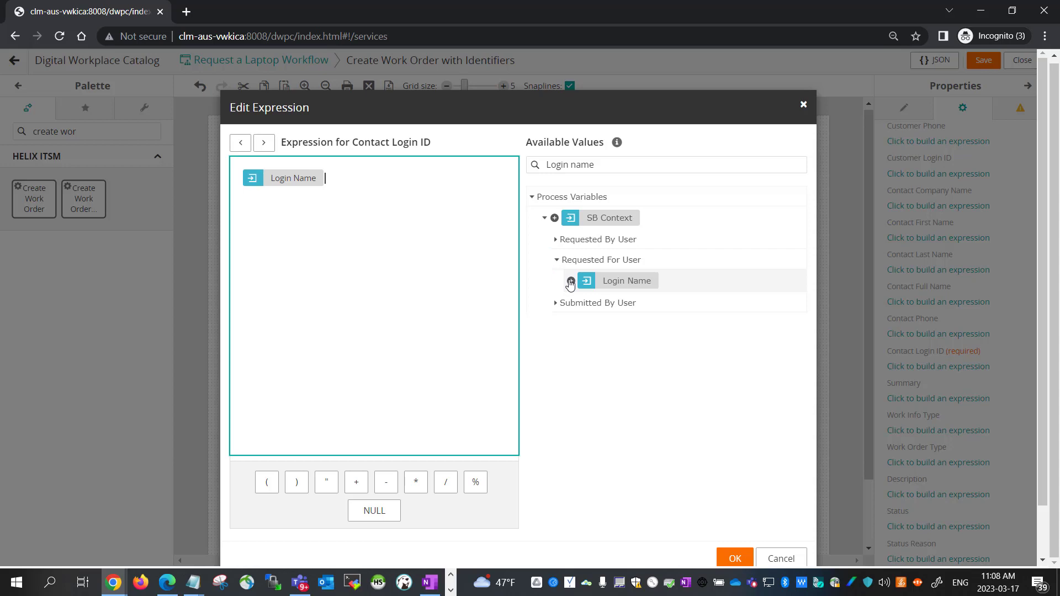
# Step: Start the Summary input's expression with the Service Name from the Service group of SB Context
pyautogui.click(264, 143)
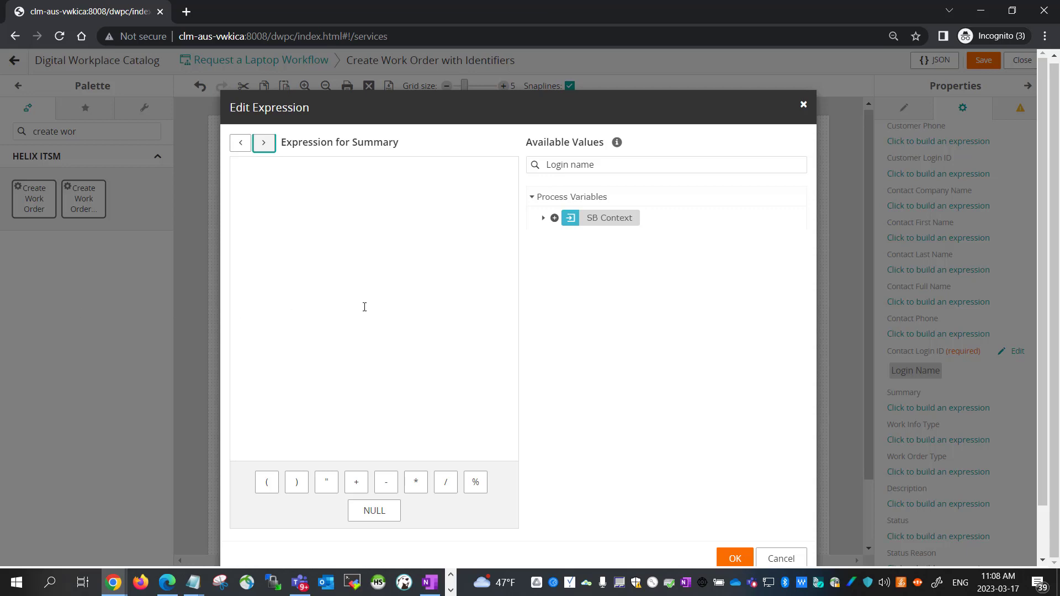
pyautogui.click(383, 292)
pyautogui.moveTo(606, 166); pyautogui.dragTo(511, 164)
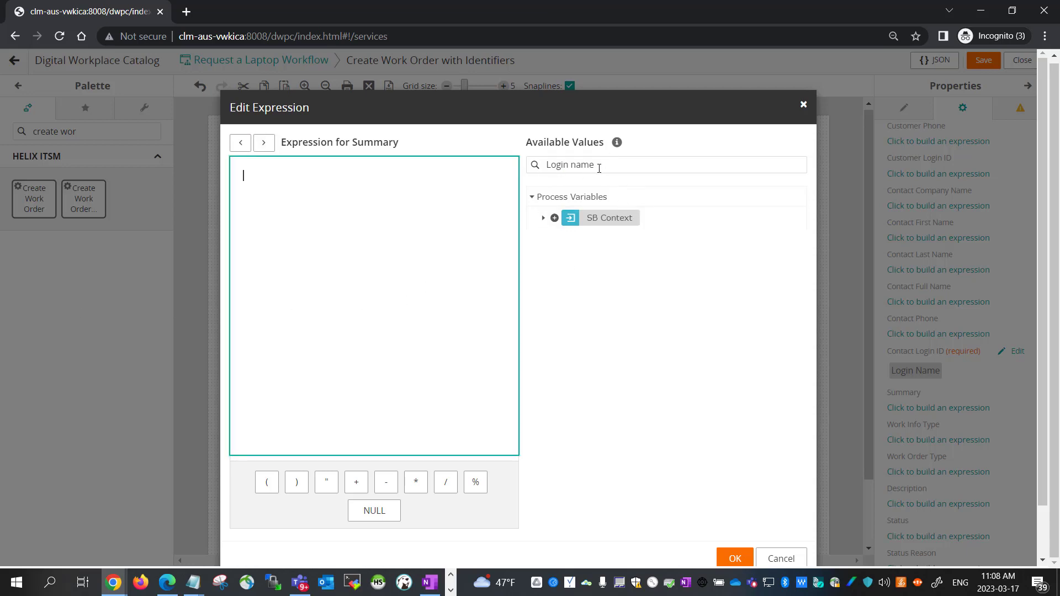
pyautogui.moveTo(599, 166); pyautogui.dragTo(544, 167)
pyautogui.write('service')
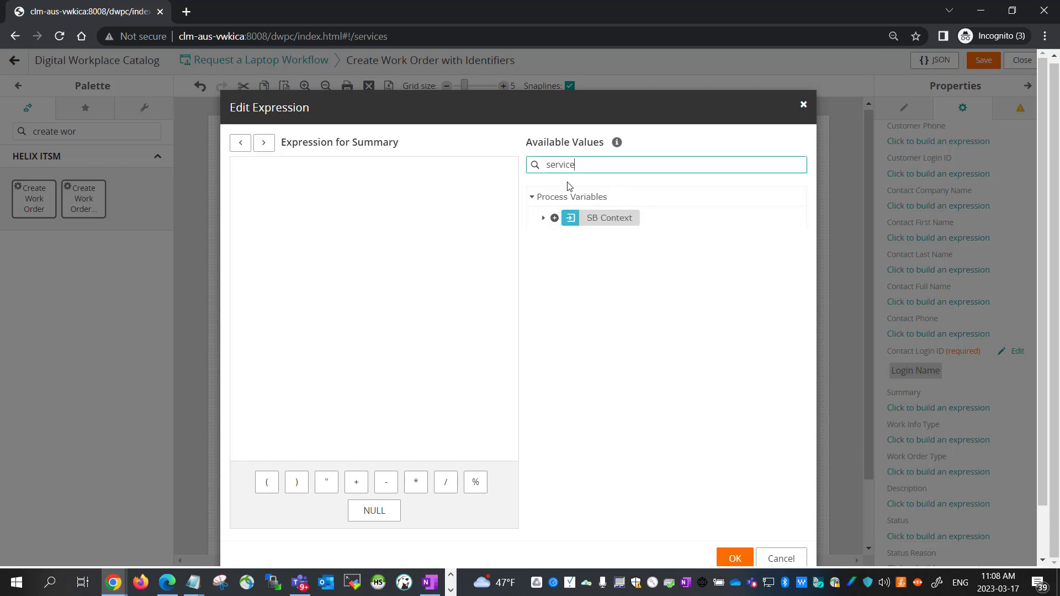
pyautogui.write(' name')
pyautogui.click(542, 219)
pyautogui.click(555, 239)
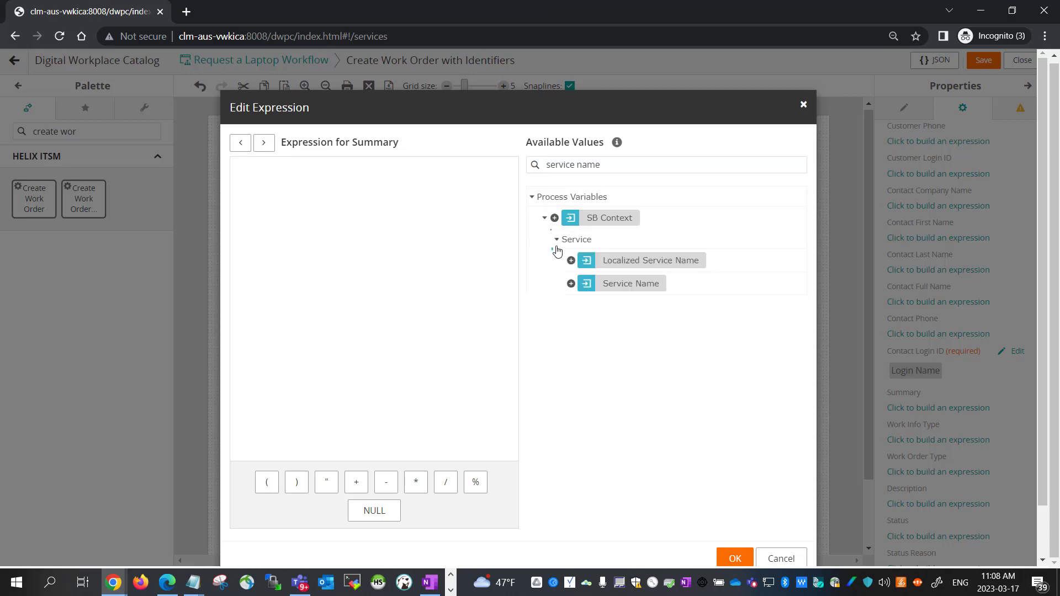
pyautogui.click(572, 284)
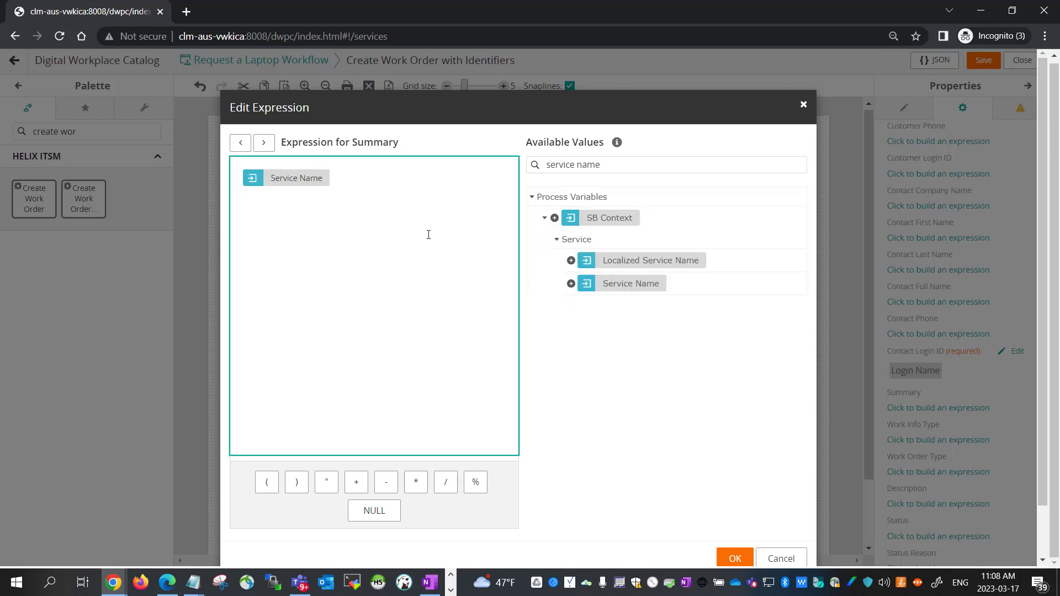
# Step: Extend the Summary expression with + "for" + the Requested For User's Full Name and apply it
pyautogui.click(356, 482)
pyautogui.write('"for"')
pyautogui.click(356, 482)
pyautogui.tripleClick(625, 160)
pyautogui.write('full')
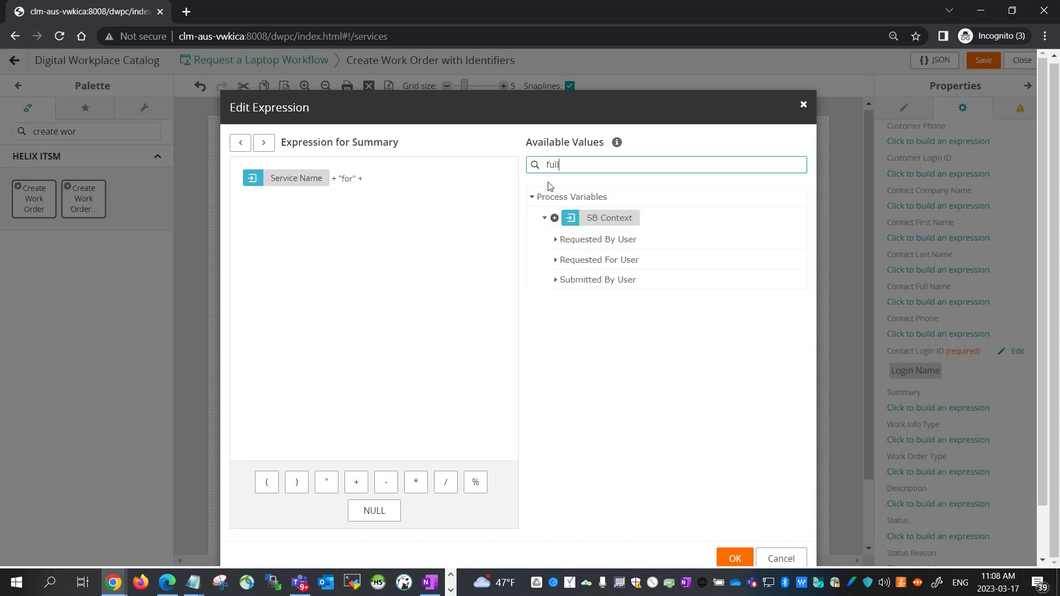
pyautogui.write(' name')
pyautogui.click(556, 260)
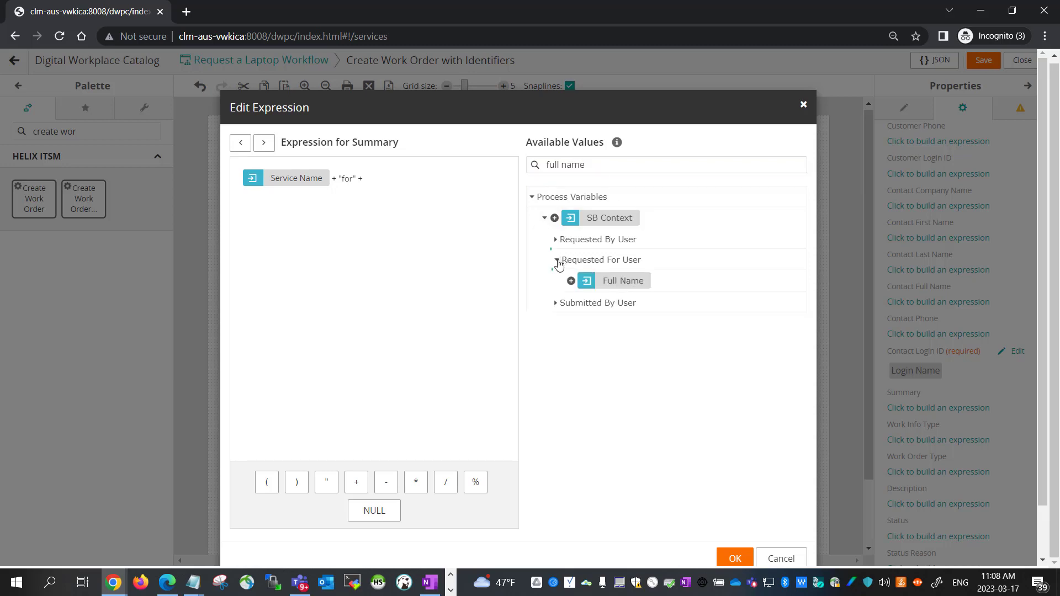
pyautogui.click(571, 281)
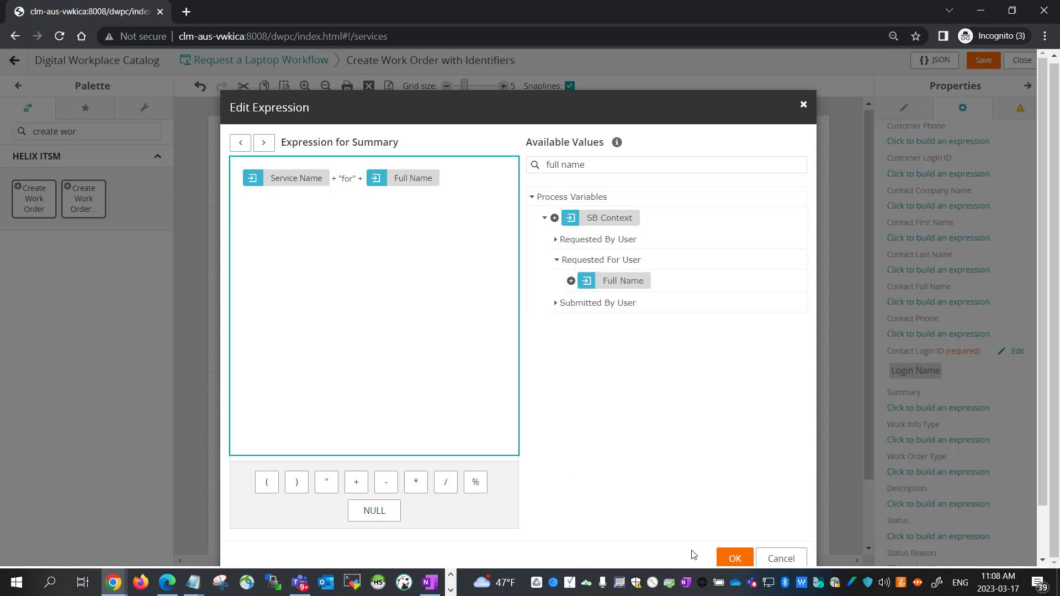
pyautogui.click(735, 558)
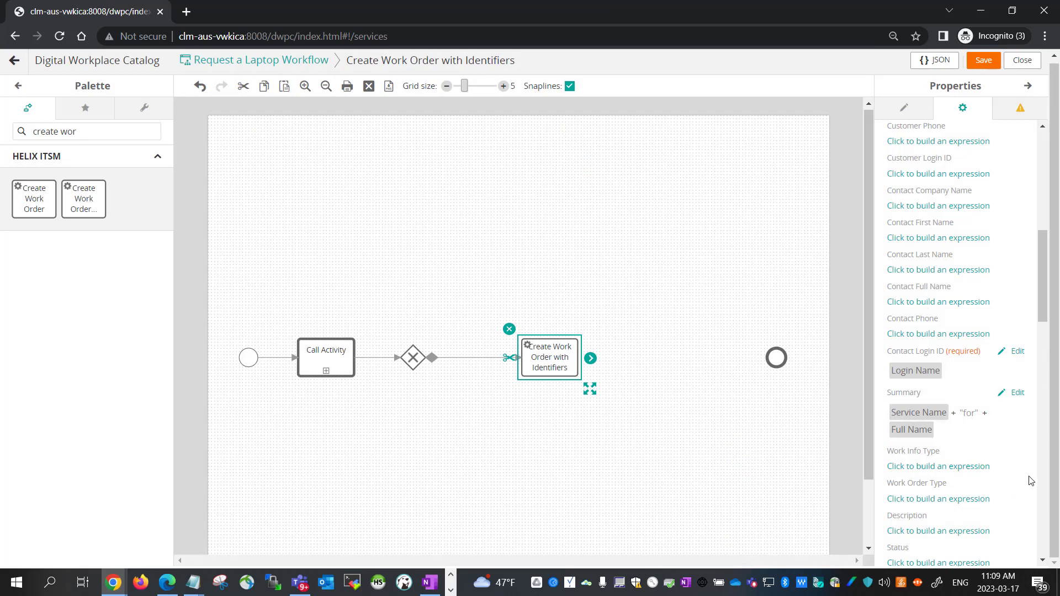
# Step: Start the Work Order Type input's expression with the Full Name of the Requested For User in SB Context
pyautogui.scroll(-8, 1034, 478)
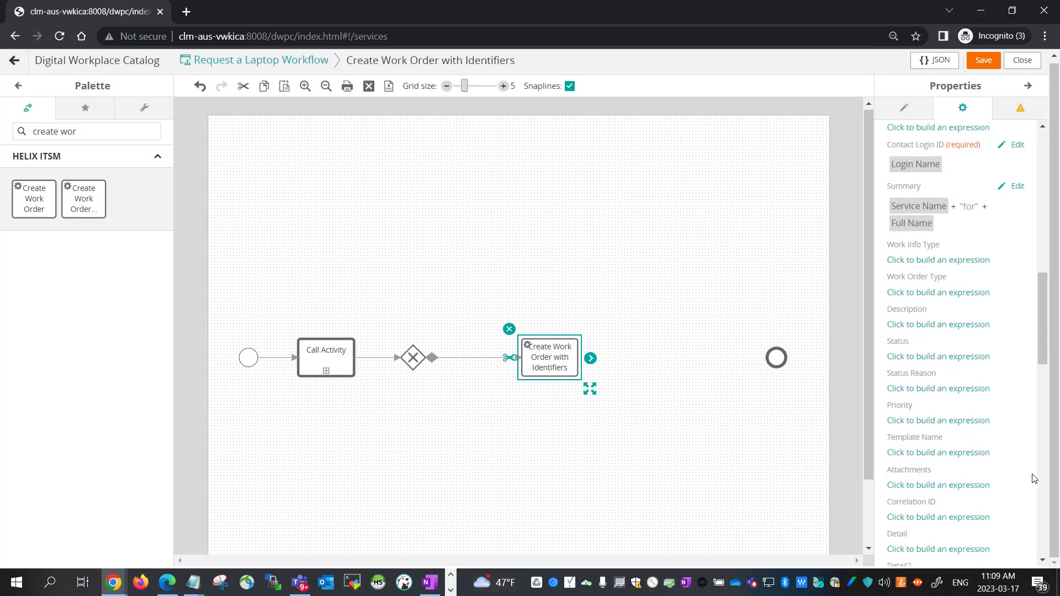
pyautogui.scroll(-6, 1033, 479)
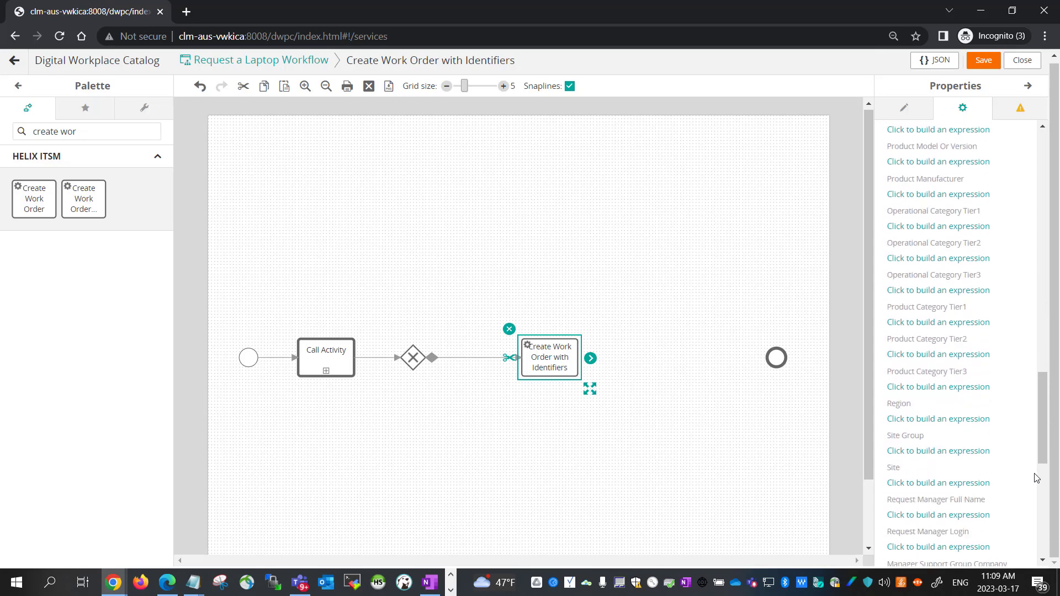
pyautogui.scroll(-5, 1036, 478)
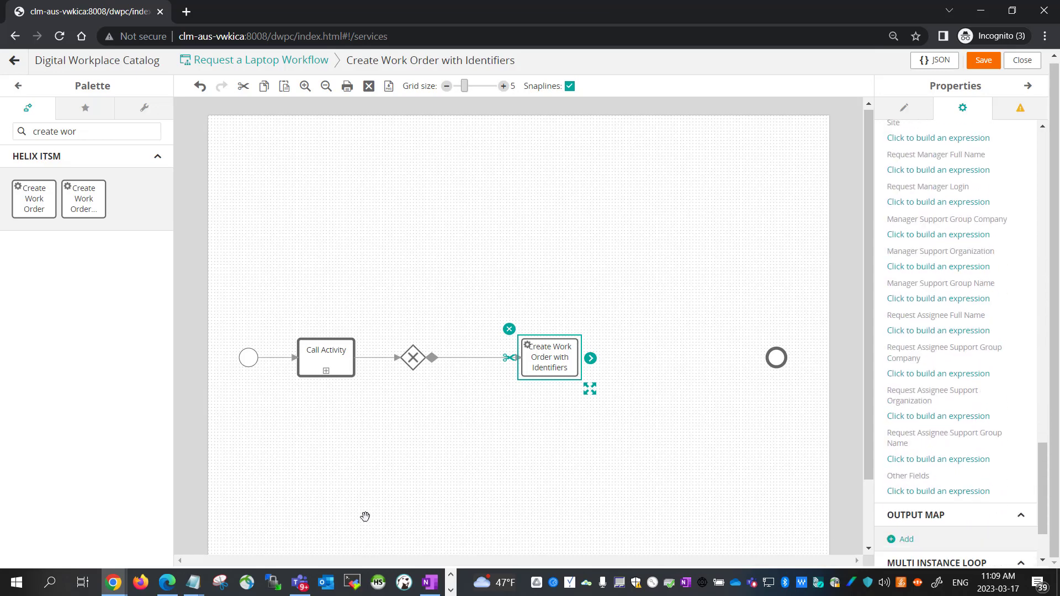
pyautogui.click(937, 225)
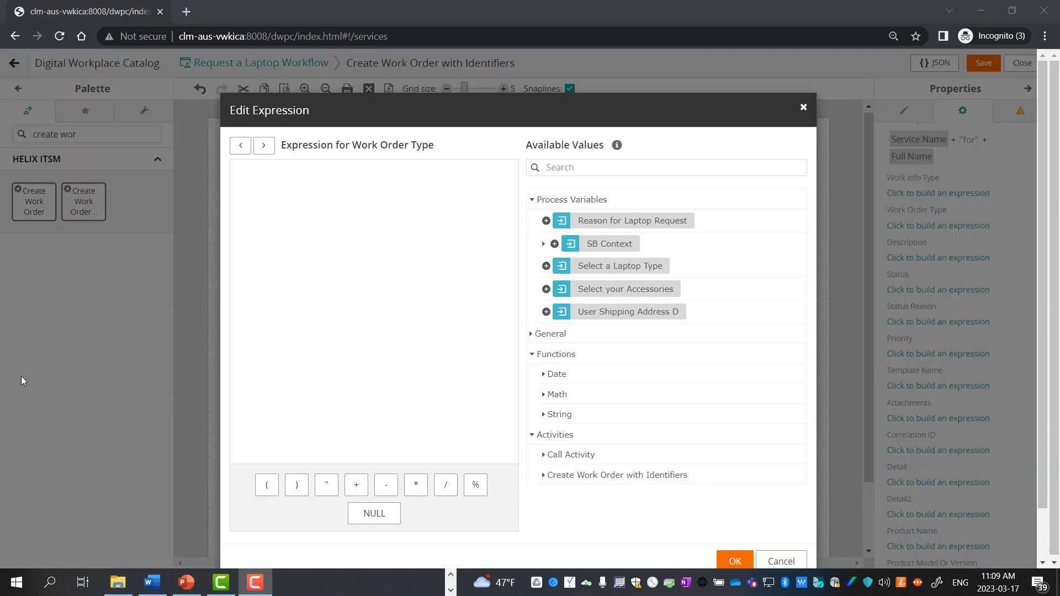
pyautogui.click(471, 296)
pyautogui.click(594, 166)
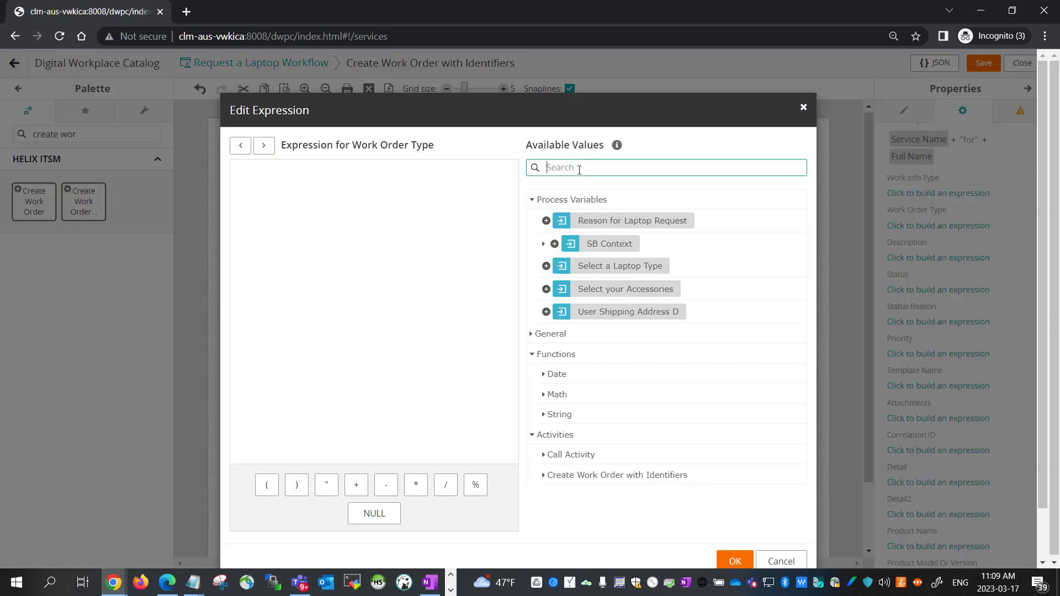
pyautogui.write('full nae')
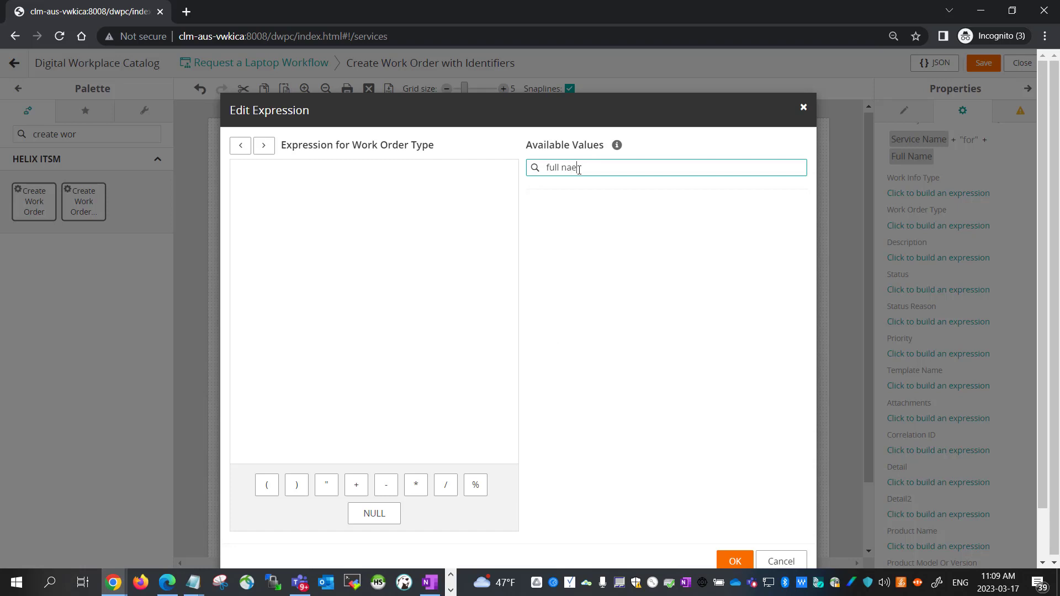
pyautogui.press('BackSpace')
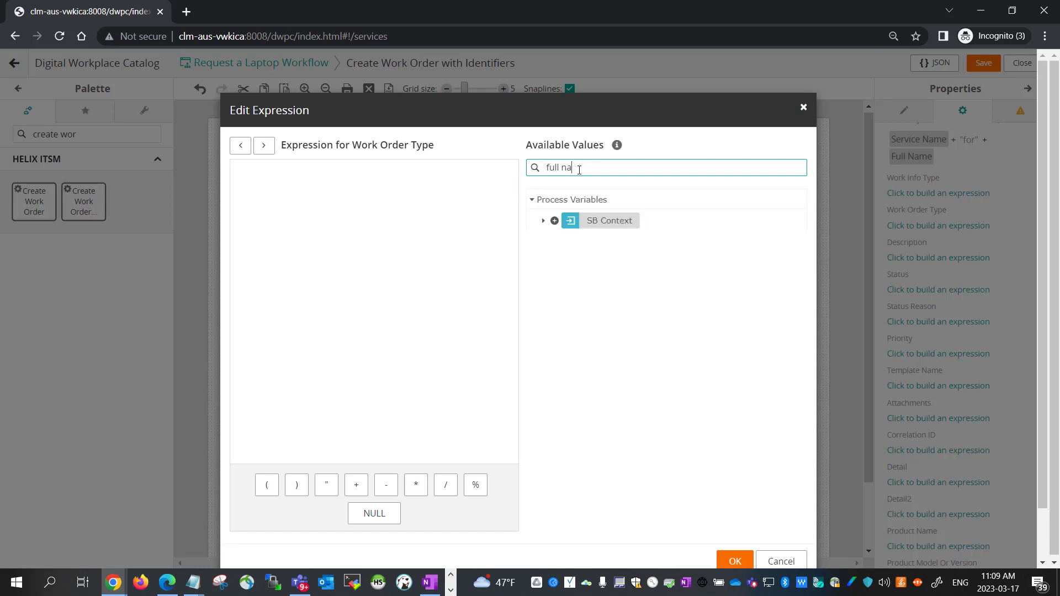
pyautogui.click(544, 221)
pyautogui.click(556, 264)
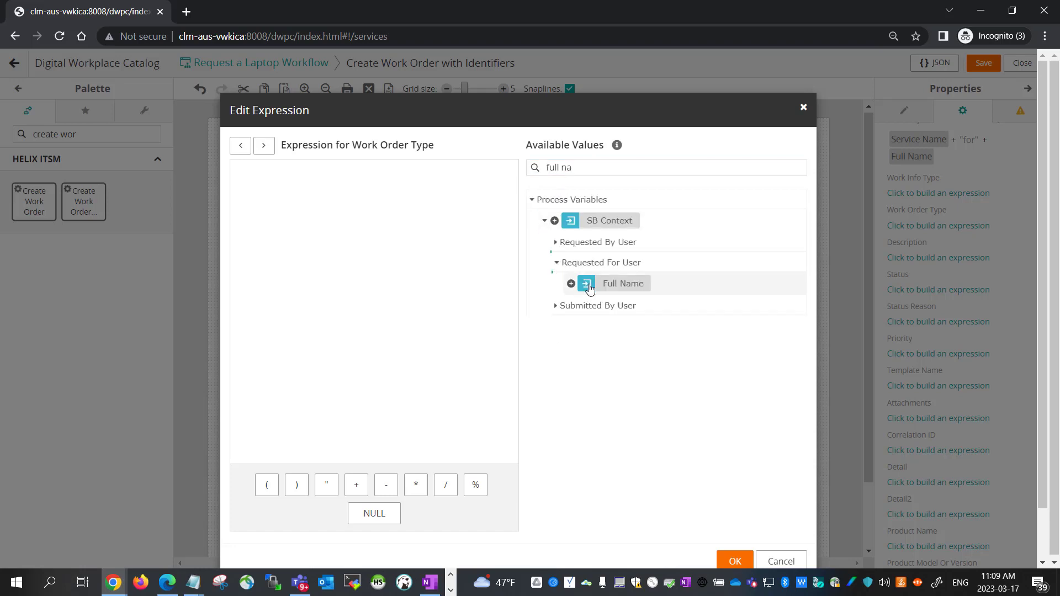
pyautogui.click(571, 283)
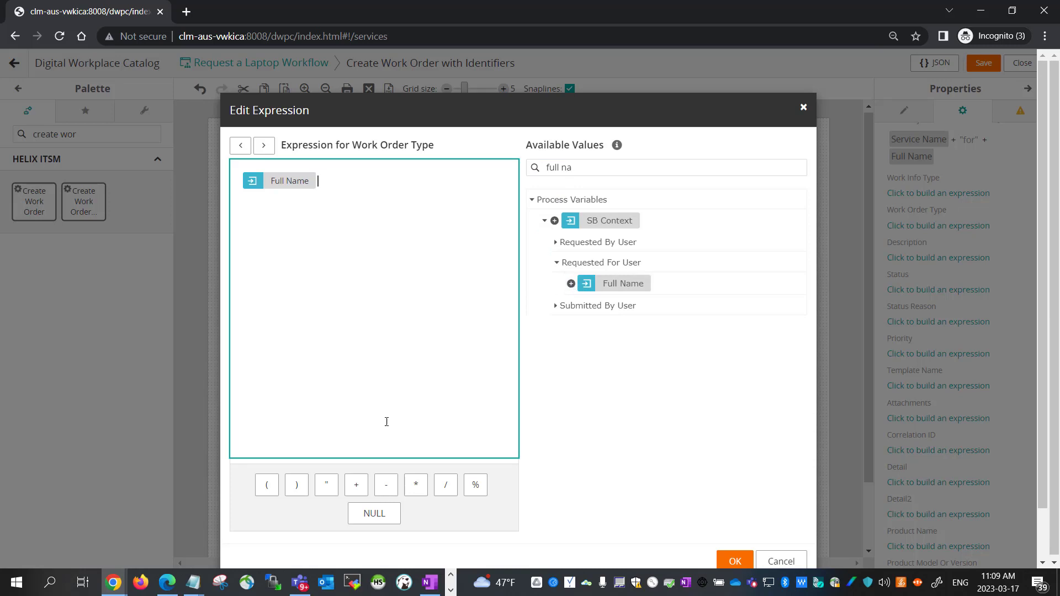
# Step: Append + "reason for the request is" after Full Name in the Work Order Type expression
pyautogui.click(356, 485)
pyautogui.press('BackSpace')
pyautogui.press('BackSpace')
pyautogui.press('BackSpace')
pyautogui.press('BackSpace')
pyautogui.write('"reason for the request is"')
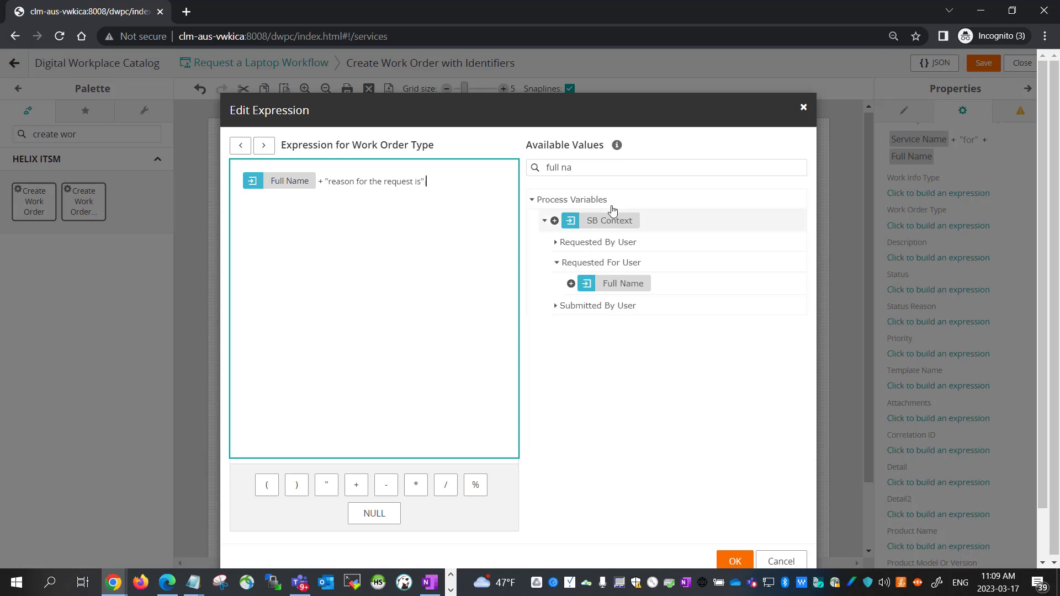
# Step: Append + the Reason for Laptop Request process variable to the Work Order Type expression and apply it
pyautogui.click(585, 167)
pyautogui.press('BackSpace')
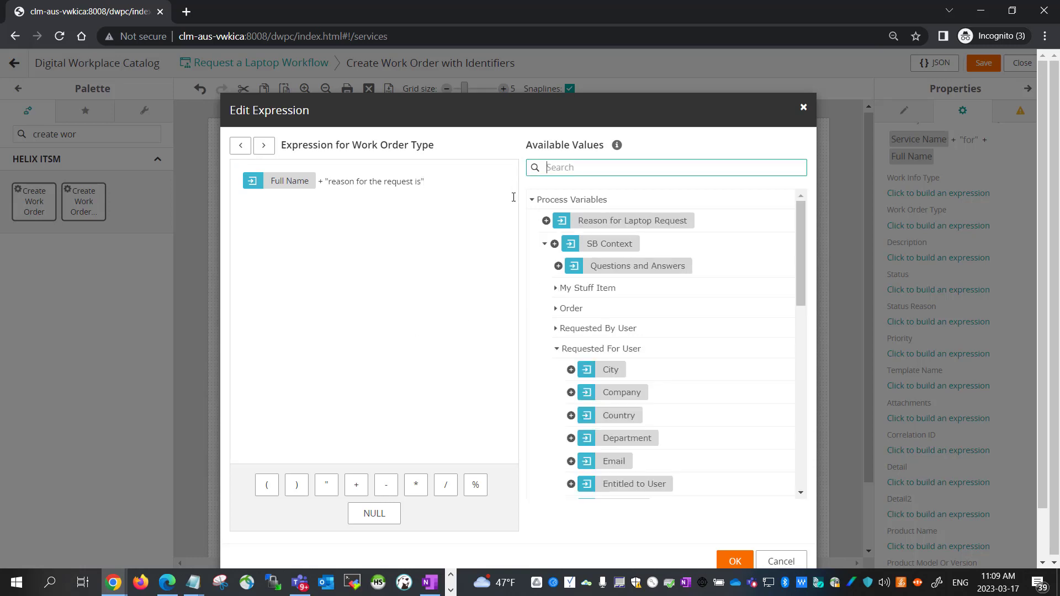
pyautogui.click(477, 187)
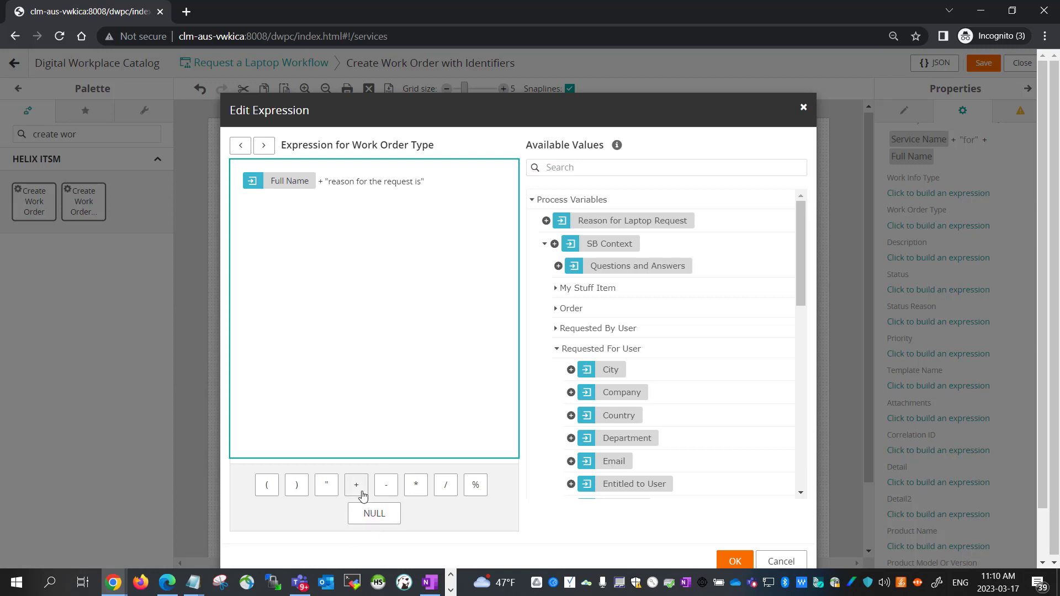
pyautogui.click(353, 484)
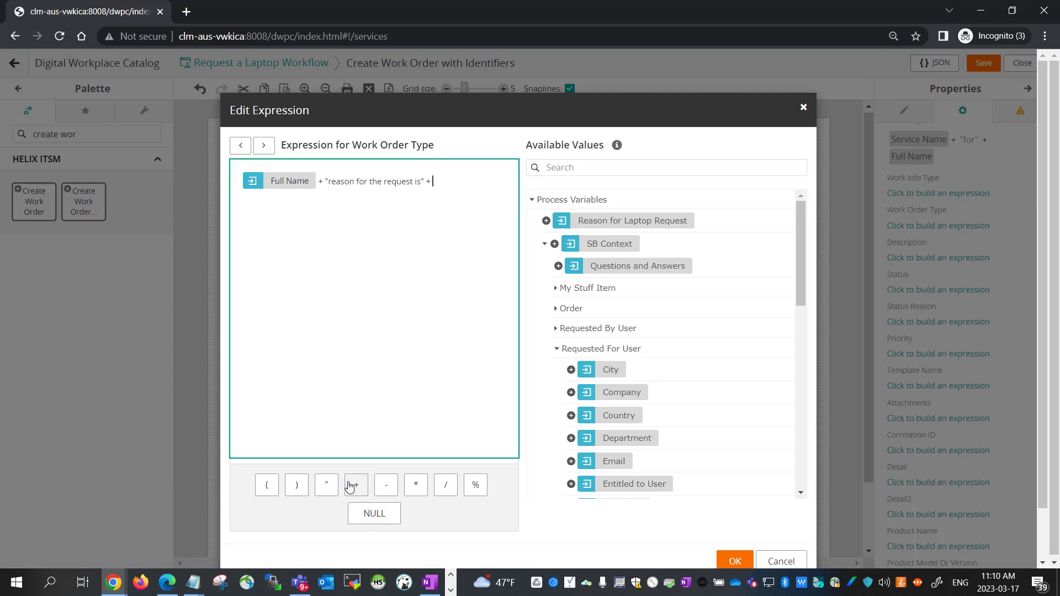
pyautogui.click(546, 221)
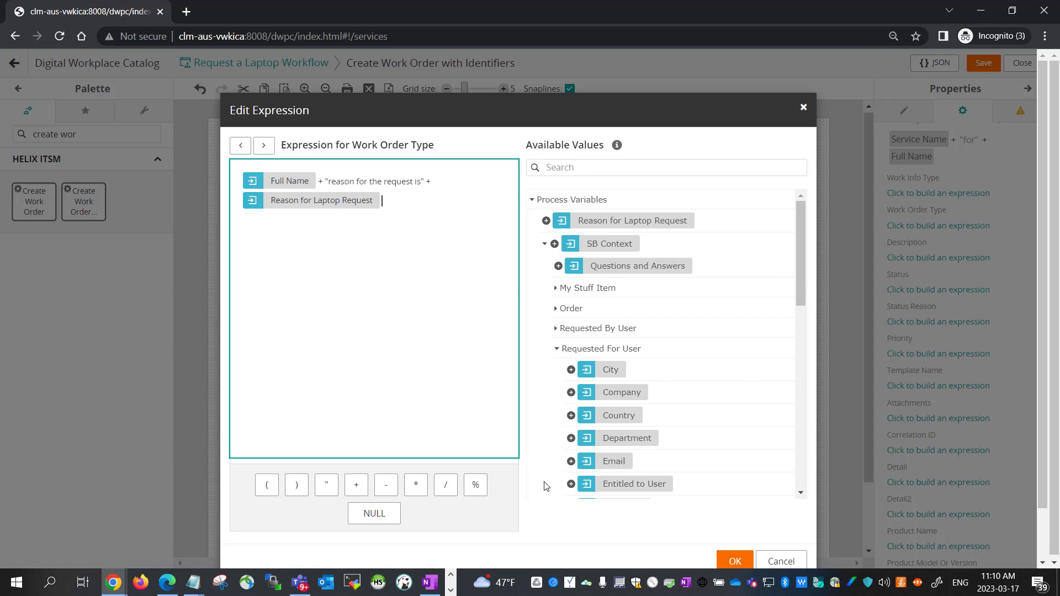
pyautogui.click(735, 561)
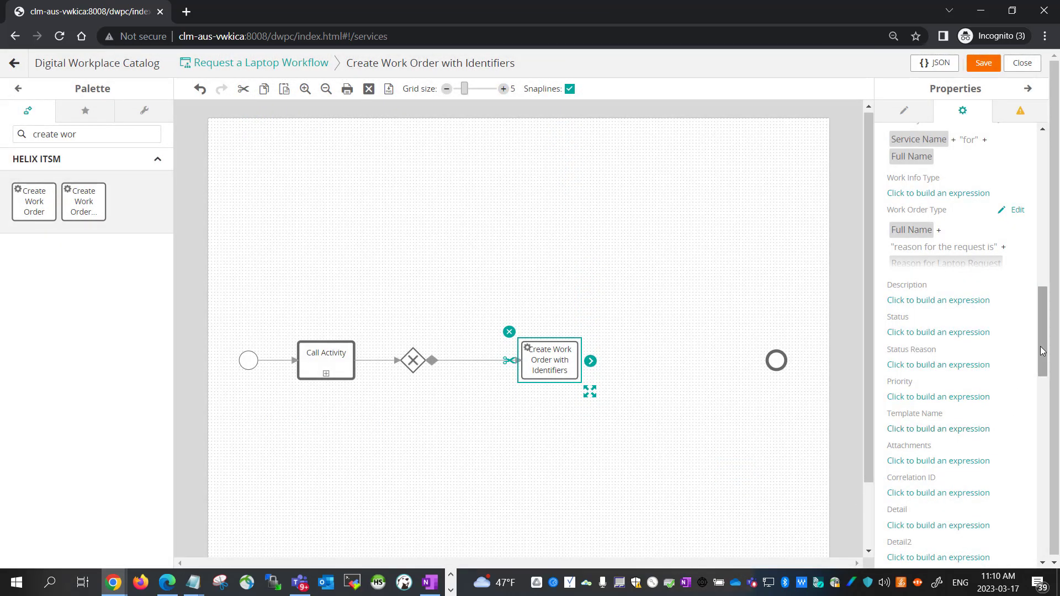
# Step: Map the work order's Correlation ID input to the general value Process Correlation ID and apply the expression
pyautogui.moveTo(1045, 366); pyautogui.dragTo(1047, 390)
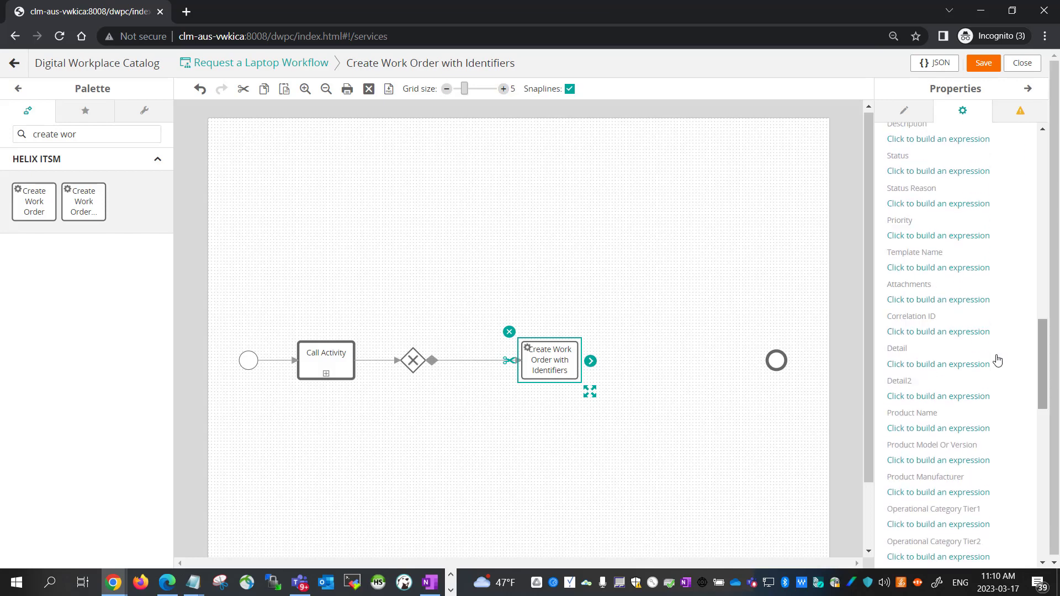
pyautogui.click(923, 333)
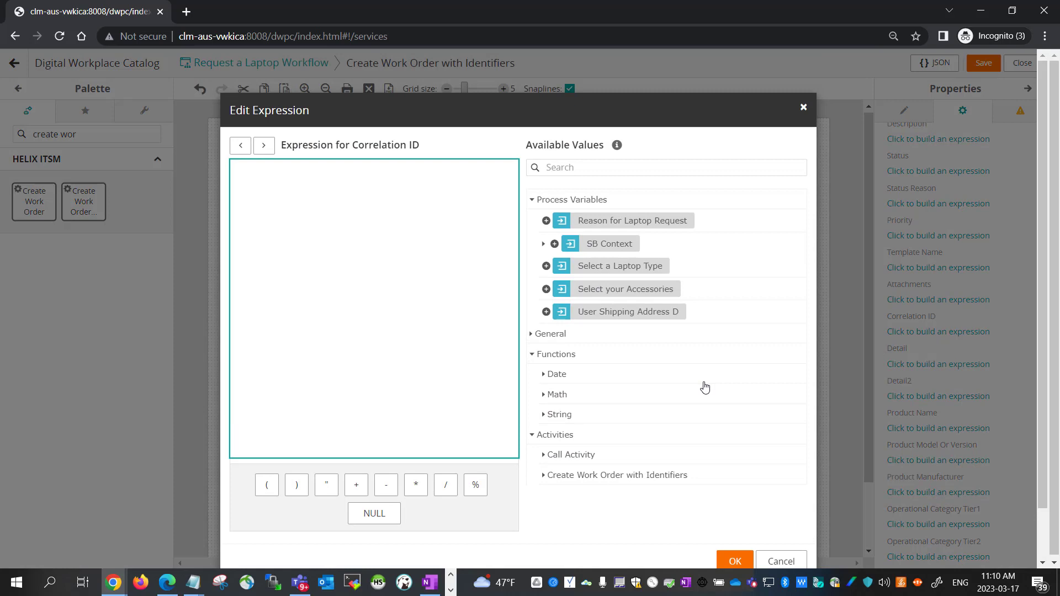
pyautogui.click(654, 162)
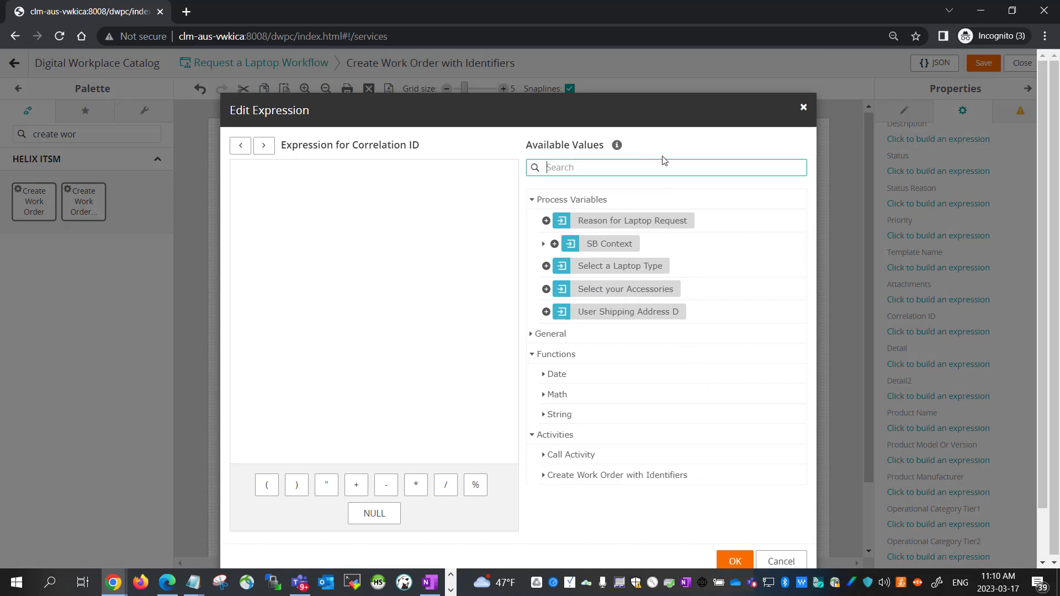
pyautogui.write('cir')
pyautogui.press('BackSpace')
pyautogui.press('BackSpace')
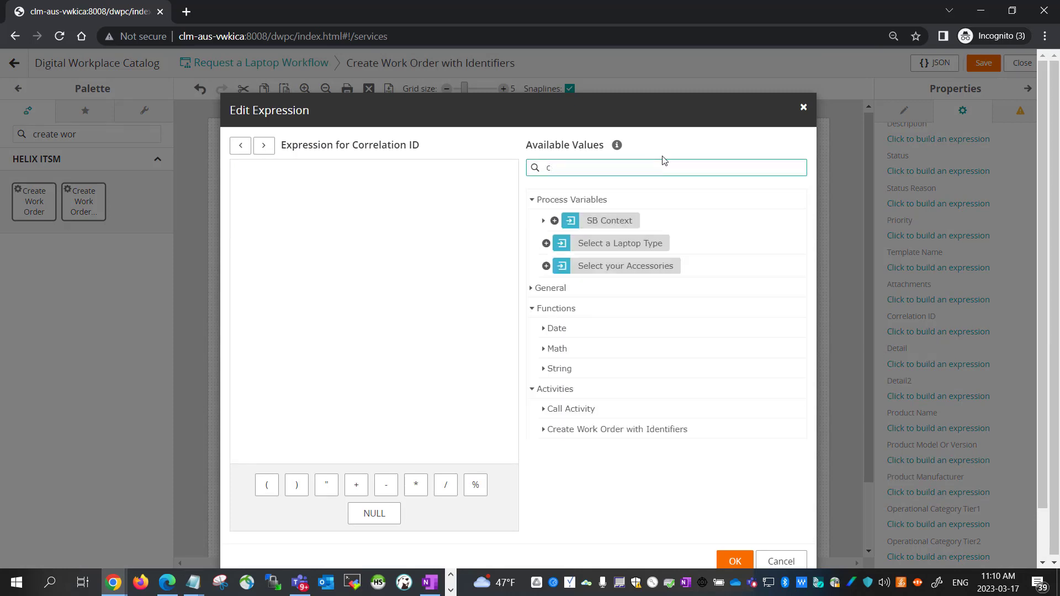
pyautogui.write('orr')
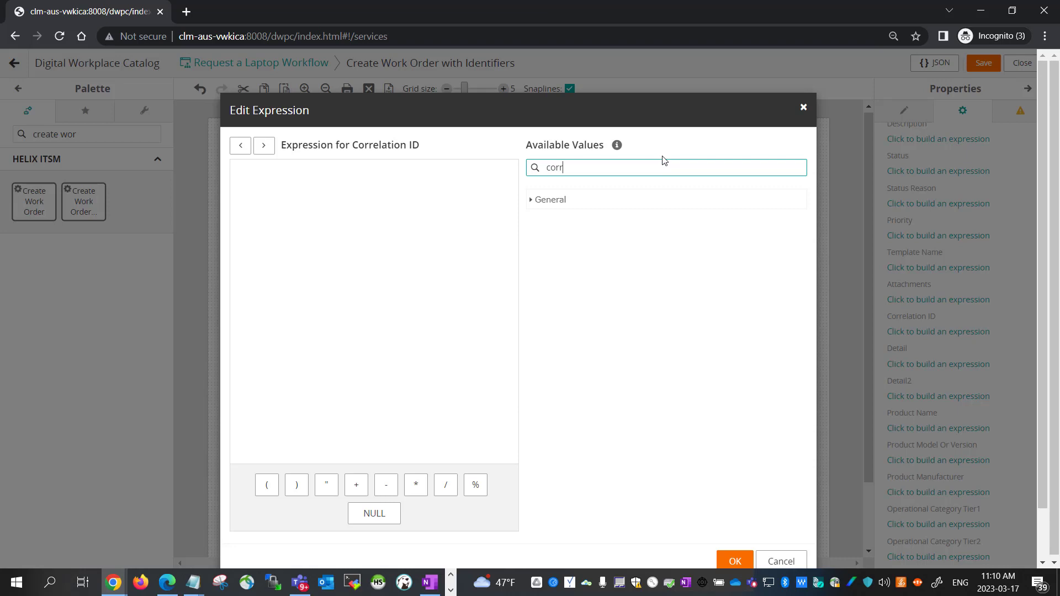
pyautogui.click(530, 199)
pyautogui.click(546, 220)
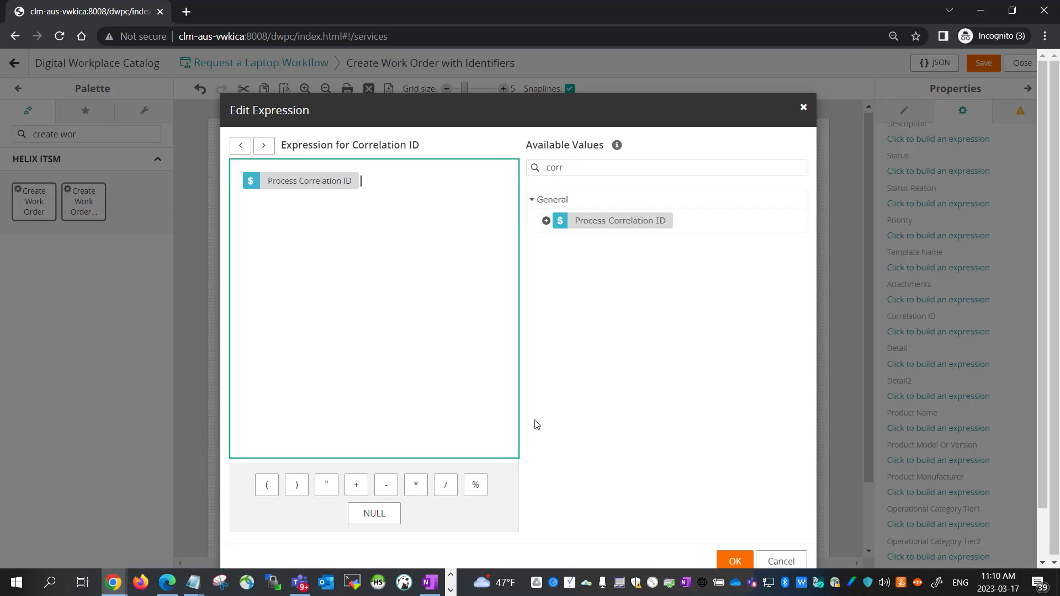
pyautogui.scroll(-1, 585, 553)
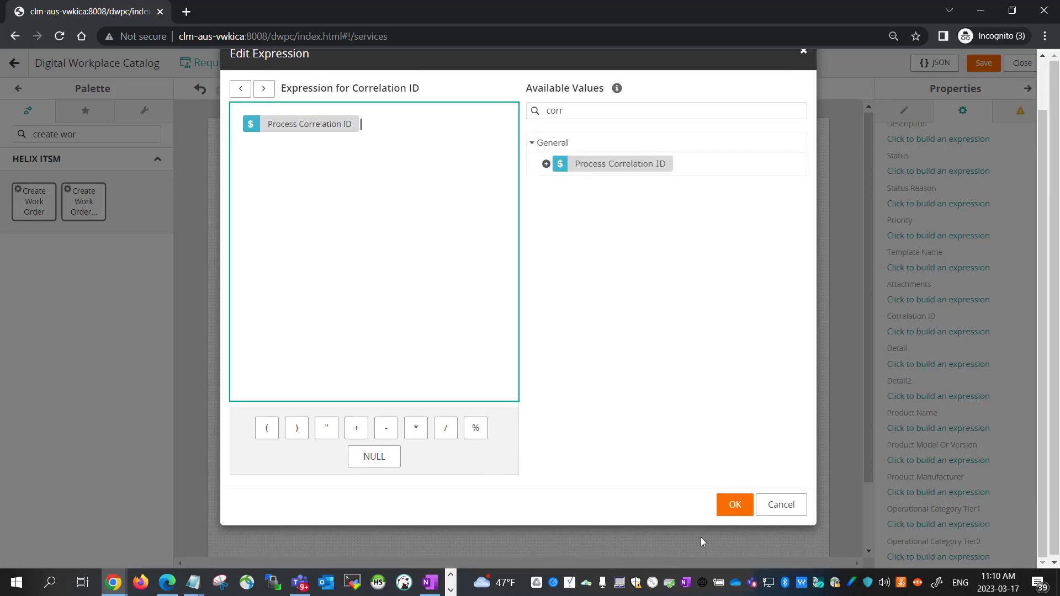
pyautogui.click(741, 508)
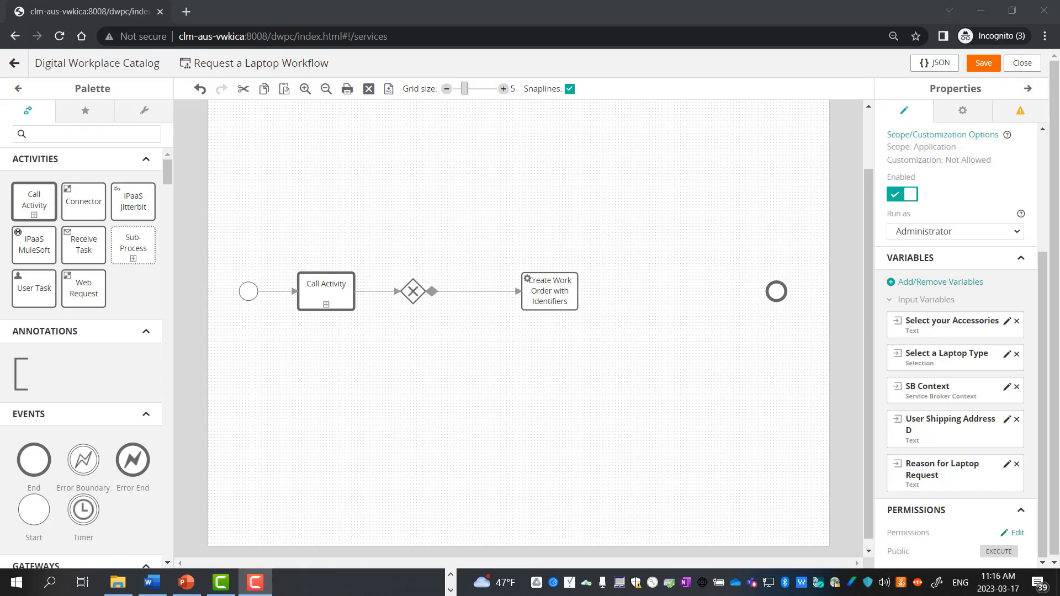
# Step: Add a Create Activity Log For Service Request action and connect Create Work Order with Identifiers to it
pyautogui.click(127, 134)
pyautogui.write('Create Activity Log For Service Request')
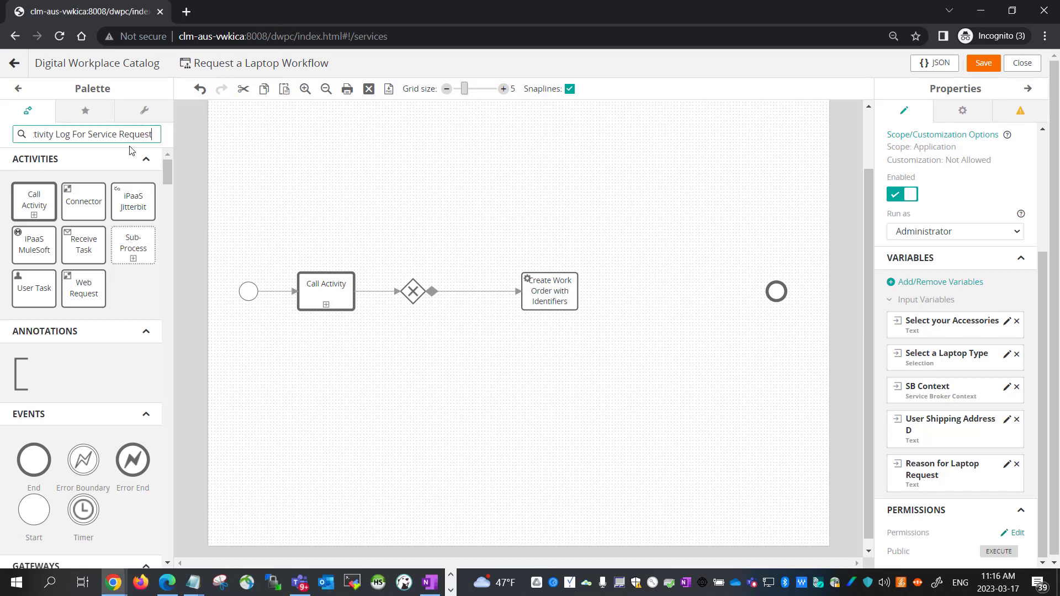
pyautogui.moveTo(42, 188); pyautogui.dragTo(668, 291)
pyautogui.moveTo(557, 295); pyautogui.dragTo(516, 295)
pyautogui.moveTo(651, 283); pyautogui.dragTo(625, 291)
pyautogui.click(523, 297)
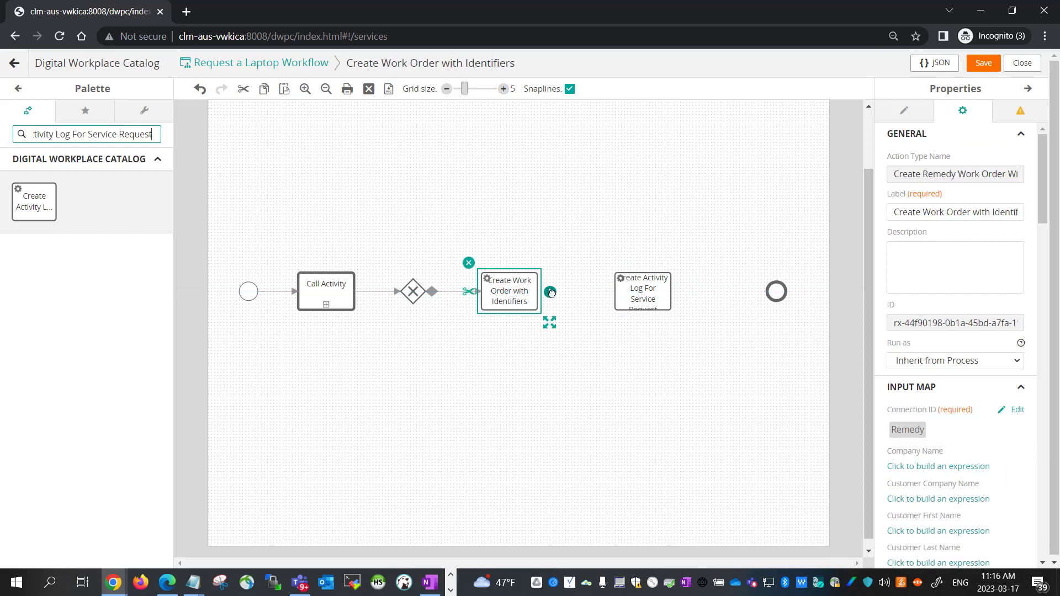
pyautogui.moveTo(549, 292); pyautogui.dragTo(635, 293)
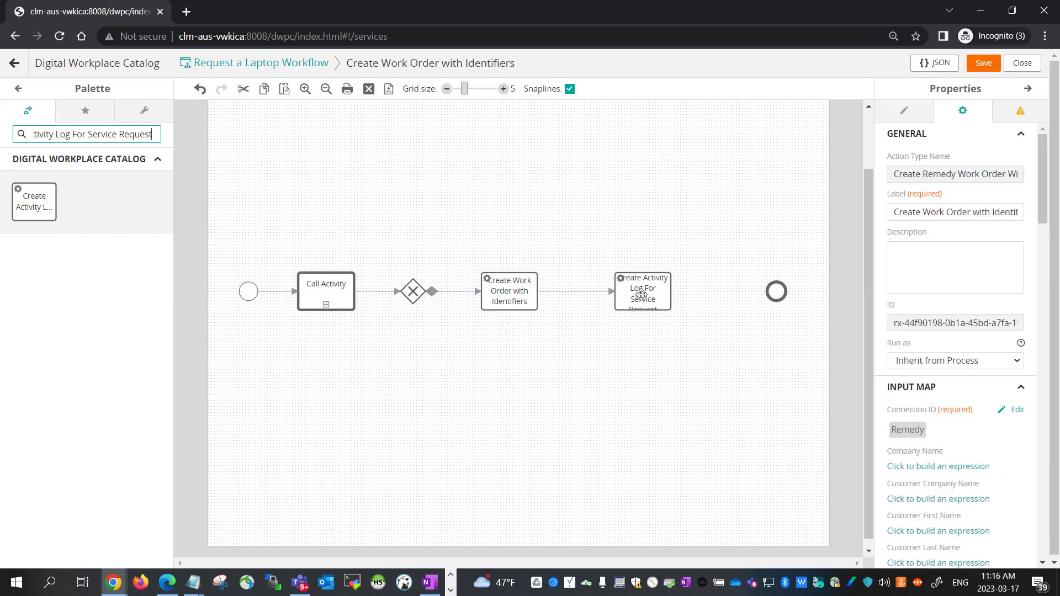
# Step: Set the new activity log action's Request ID expression to the Service Request ID from SB Context
pyautogui.click(640, 293)
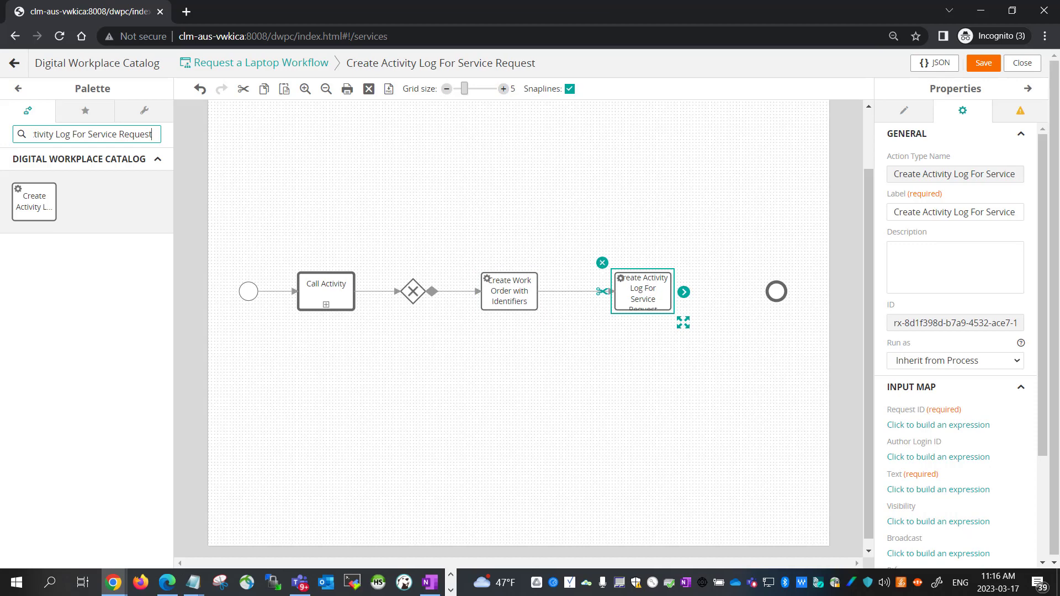
pyautogui.click(930, 429)
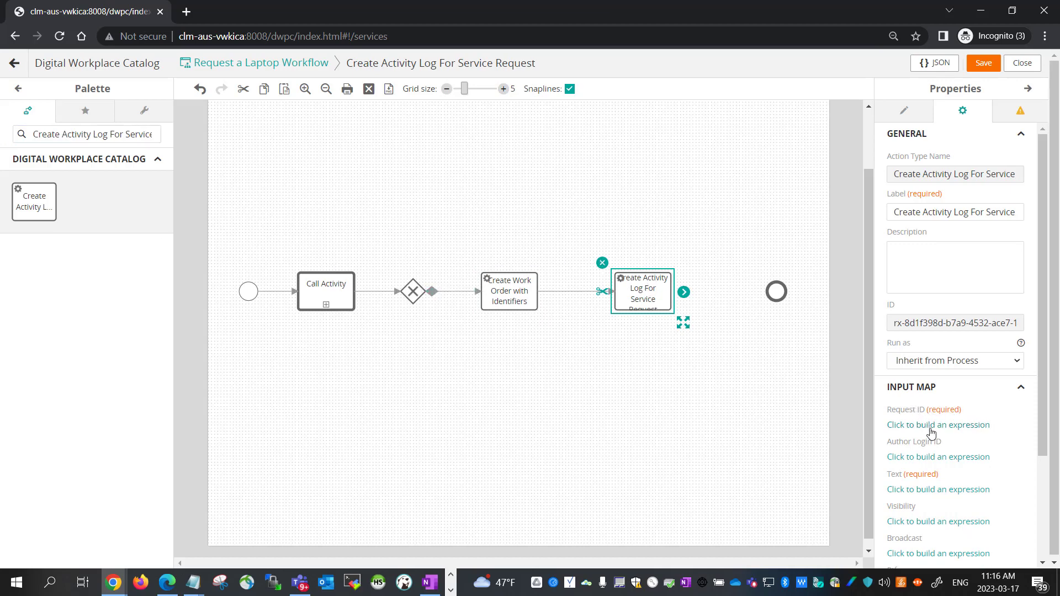
pyautogui.click(625, 170)
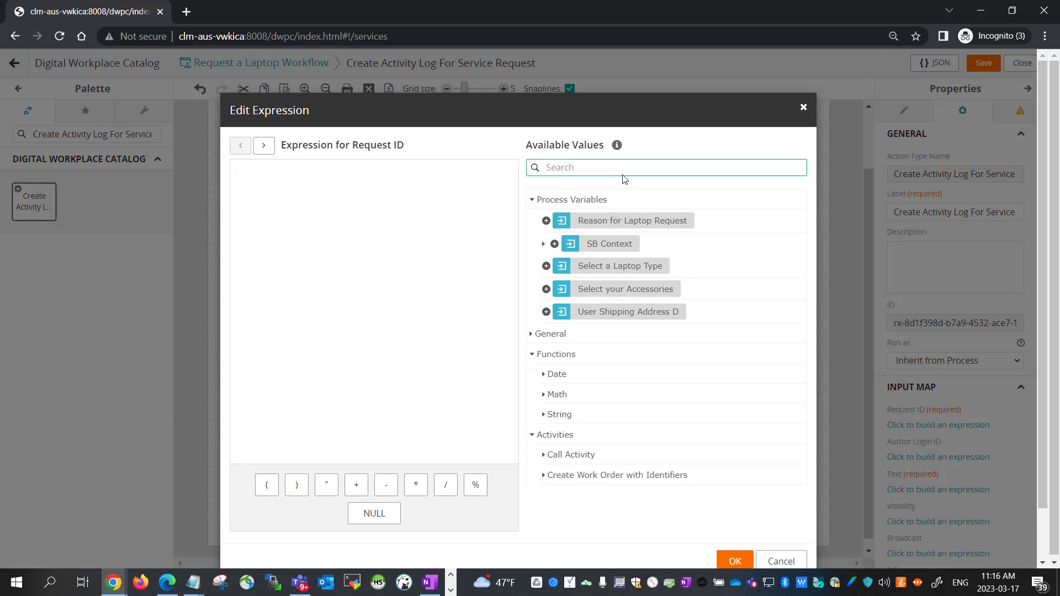
pyautogui.write('servi')
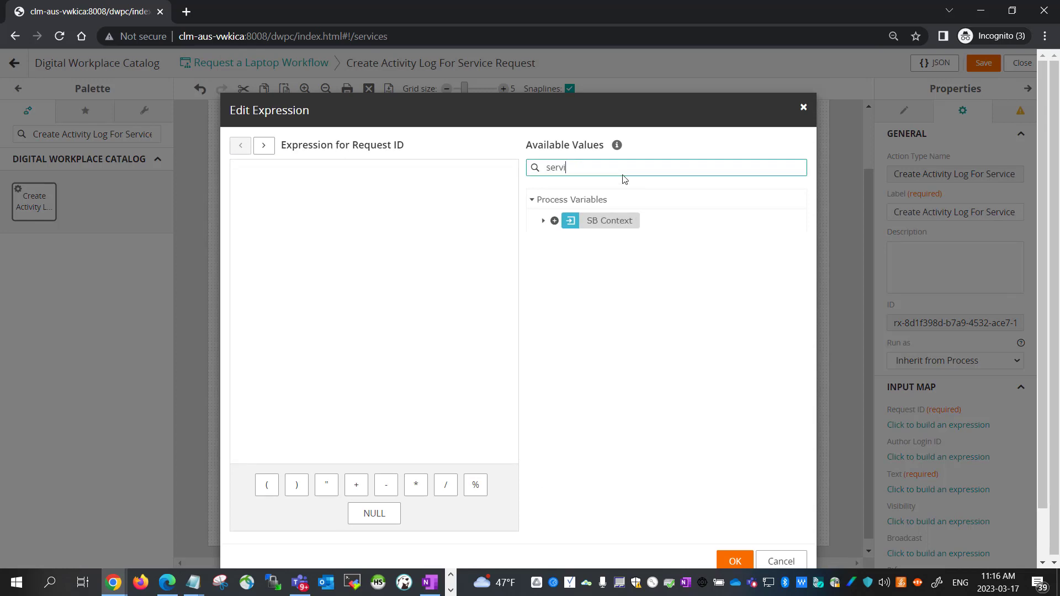
pyautogui.write('ce request')
pyautogui.click(543, 221)
pyautogui.click(557, 243)
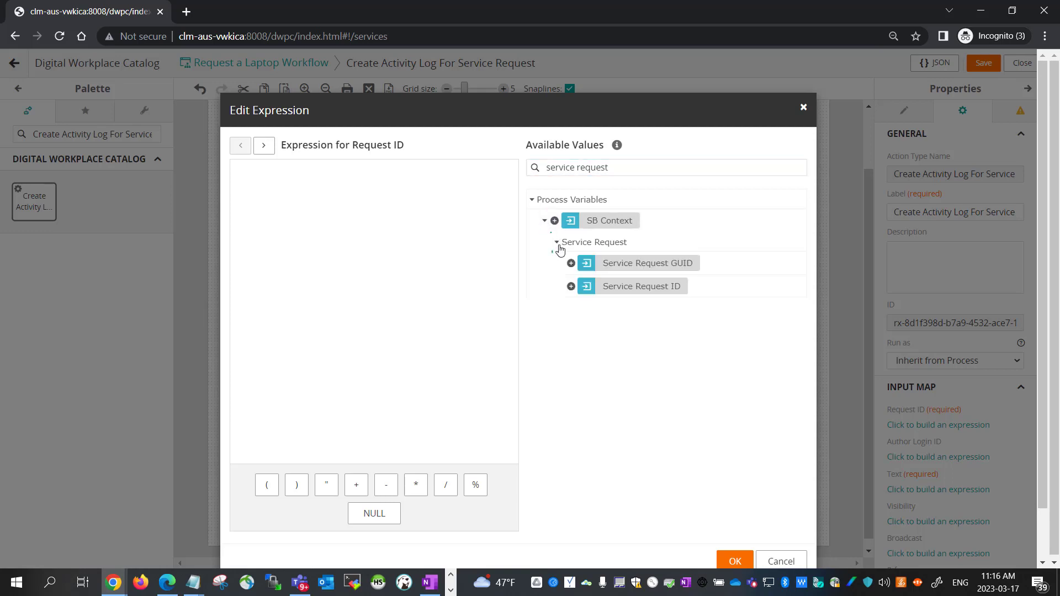
pyautogui.click(571, 287)
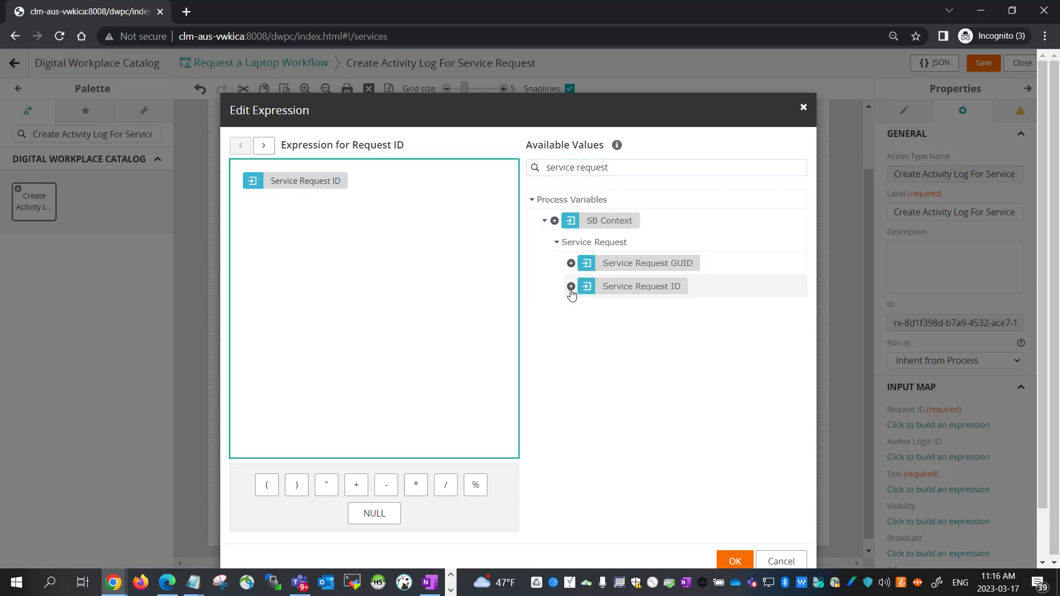
# Step: Start the activity log's Text expression with "Work Order" +
pyautogui.click(263, 146)
pyautogui.click(264, 146)
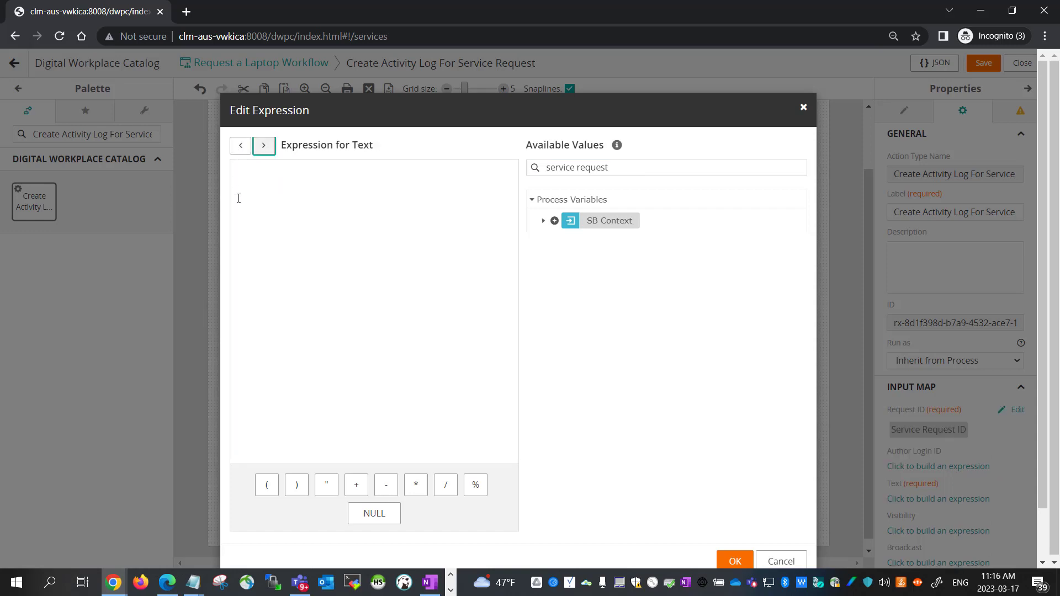
pyautogui.click(273, 225)
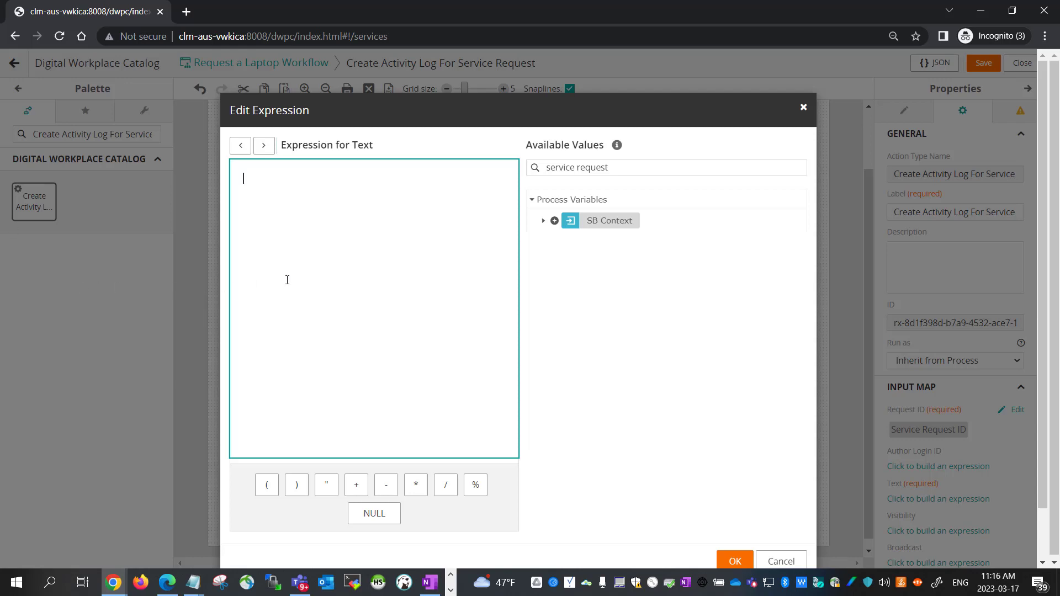
pyautogui.write('"Work Order')
pyautogui.click(356, 485)
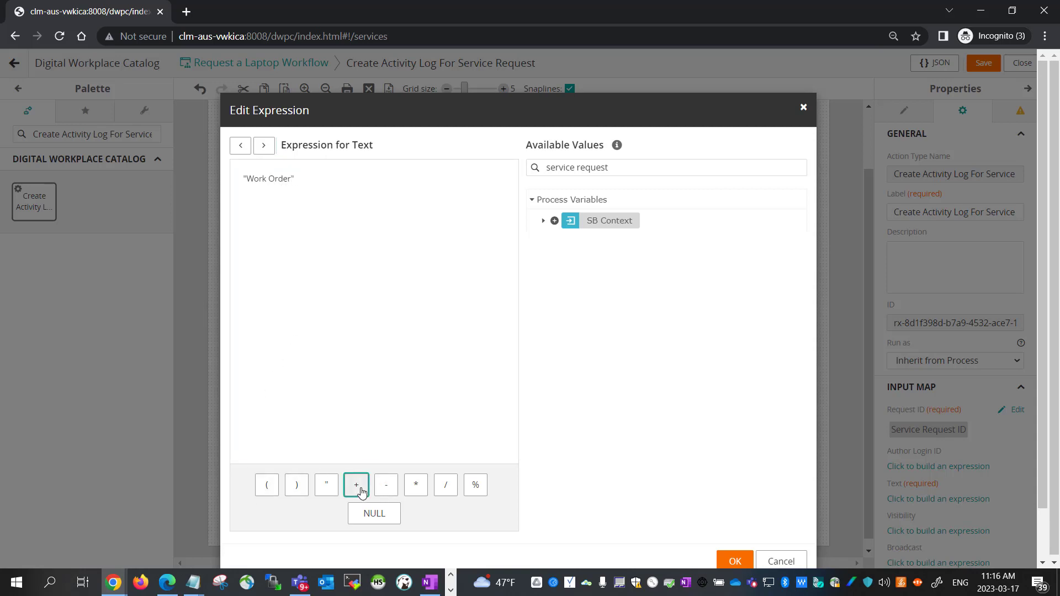
# Step: Append the Work Order ID output of Create Work Order with Identifiers and + "created" to the Text expression
pyautogui.tripleClick(628, 171)
pyautogui.write('wo')
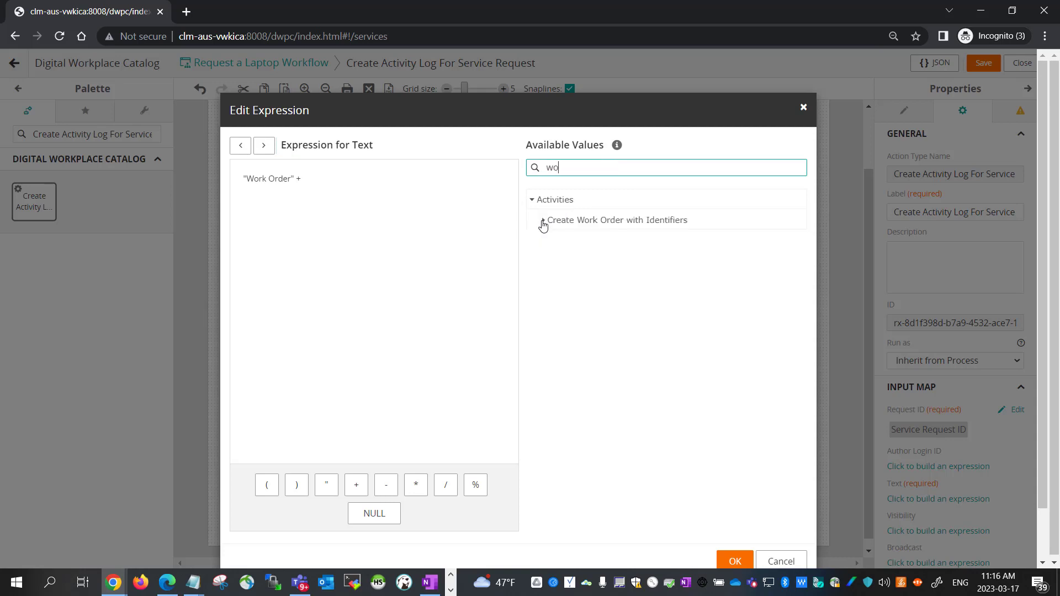
pyautogui.write('rk order')
pyautogui.click(543, 221)
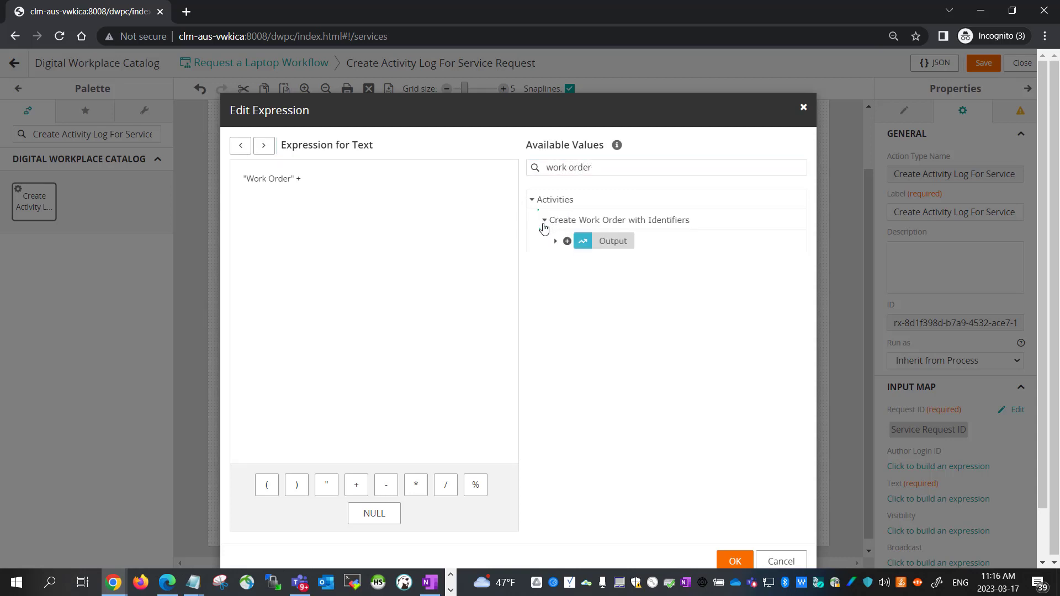
pyautogui.click(557, 241)
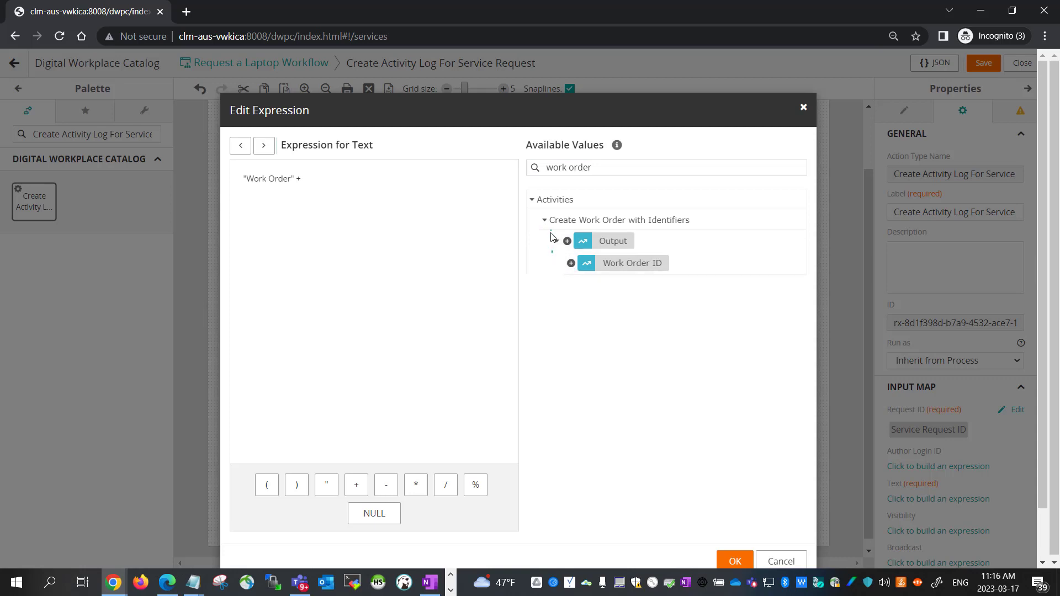
pyautogui.click(571, 263)
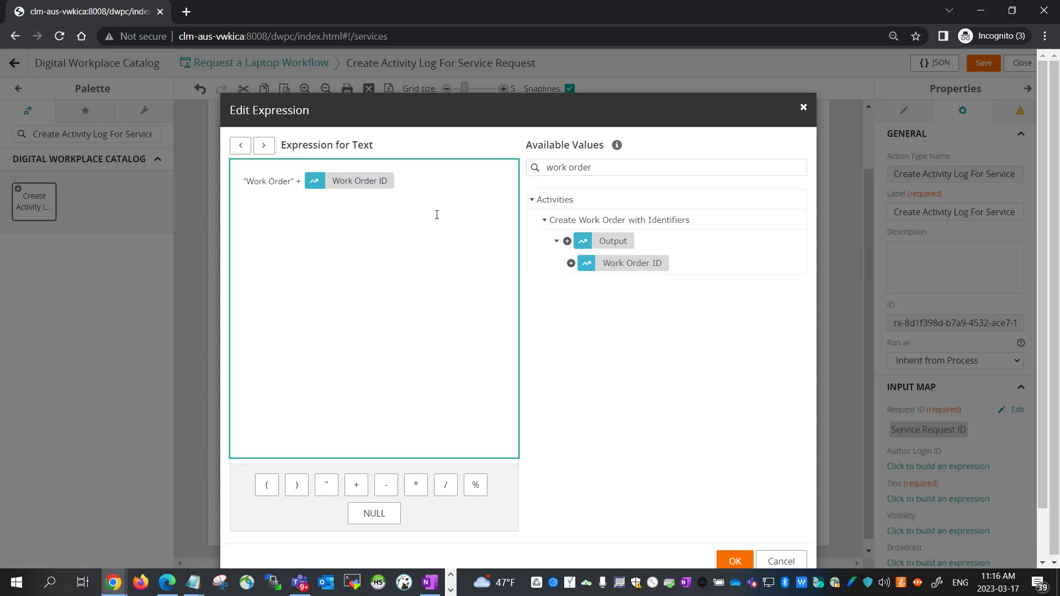
pyautogui.click(356, 485)
pyautogui.write('"created')
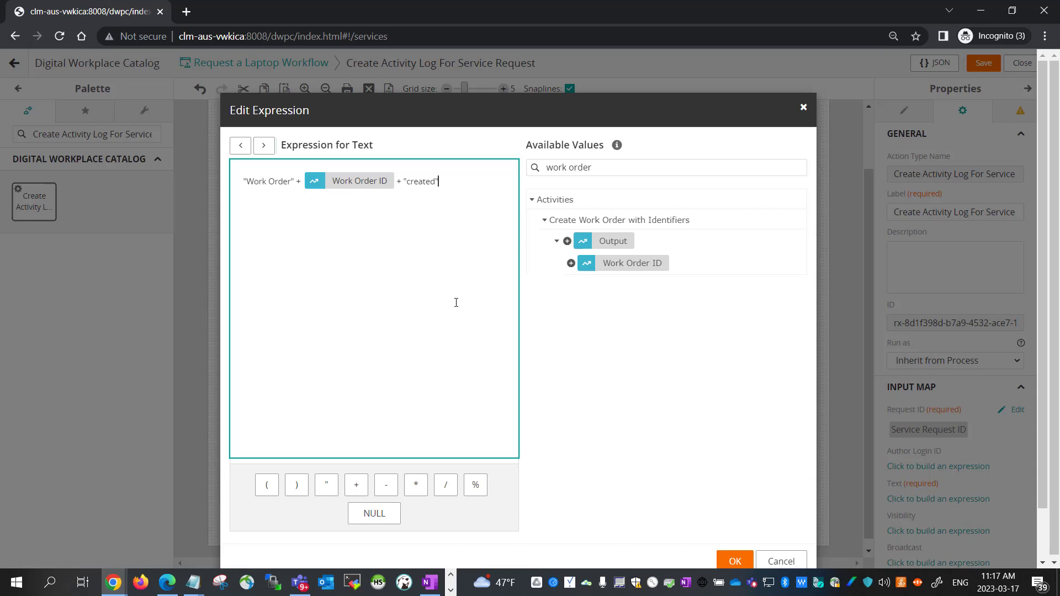
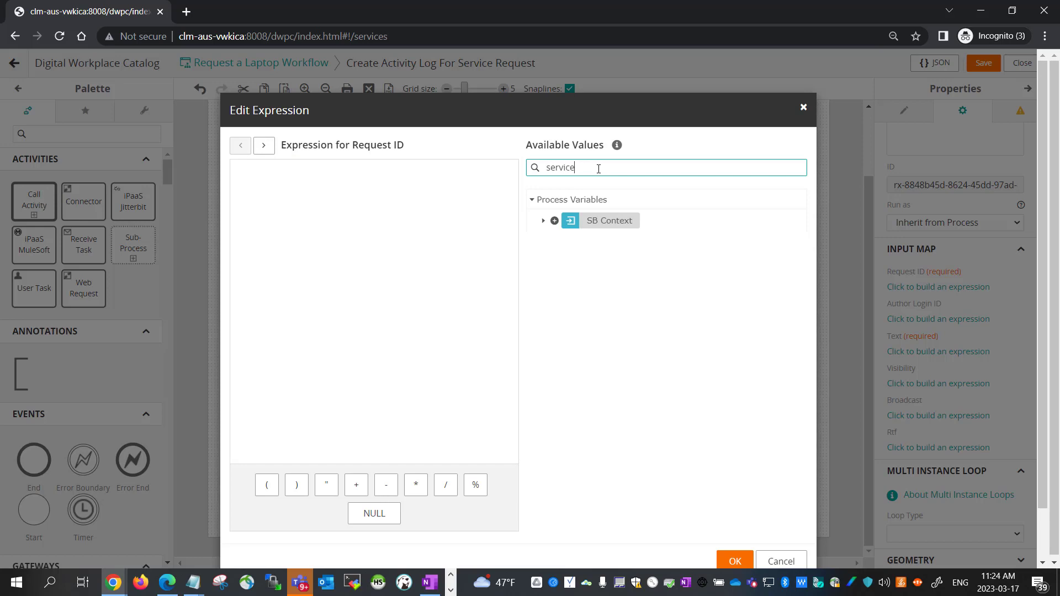
# Step: Set the lower branch activity log's Request ID expression to the Service Request ID from SB Context
pyautogui.write('equest id')
pyautogui.click(543, 220)
pyautogui.click(556, 242)
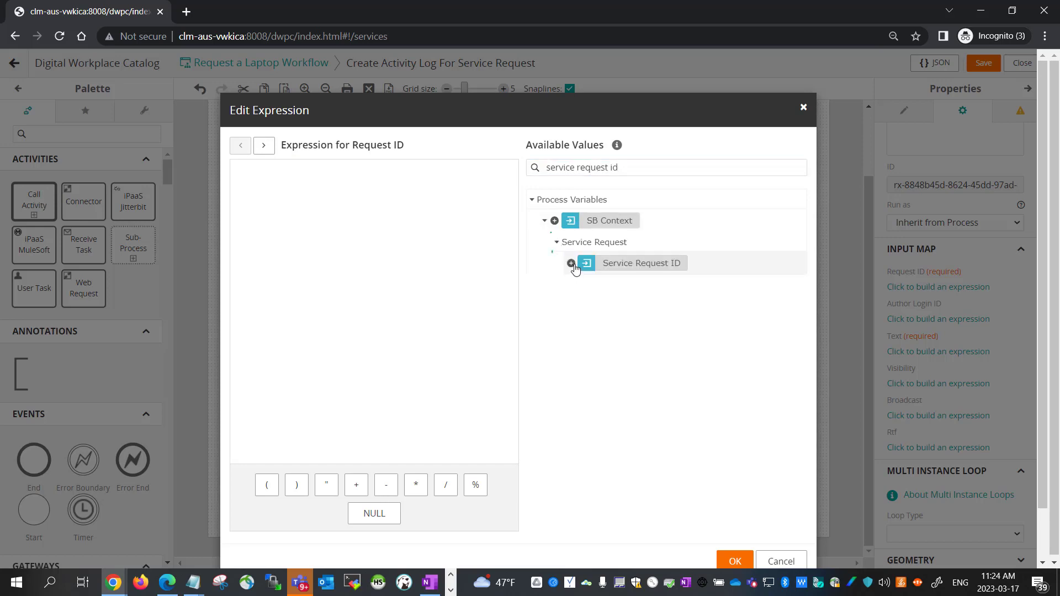
pyautogui.click(571, 264)
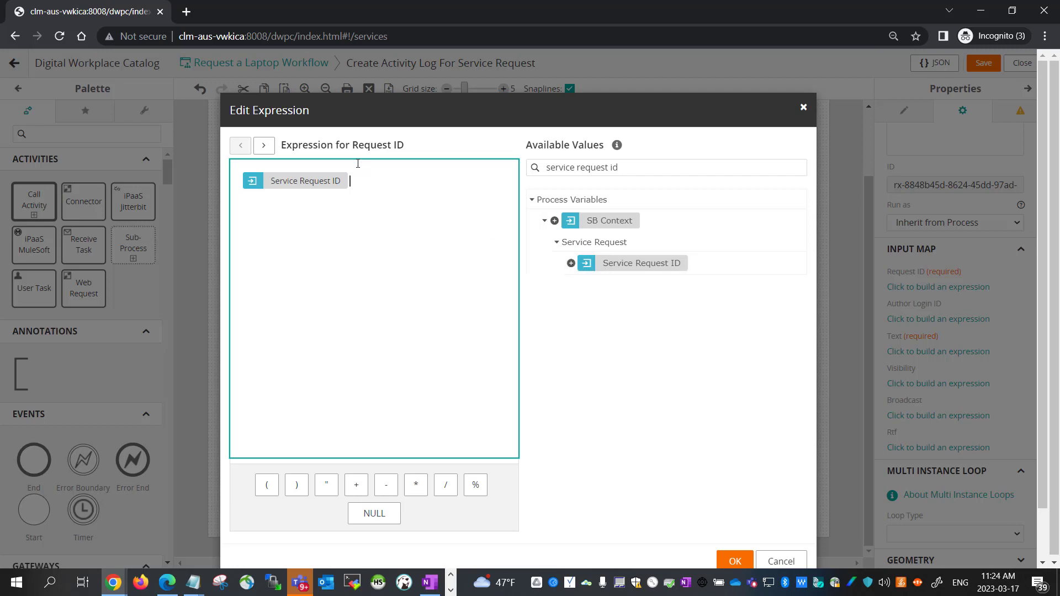
# Step: Set the lower branch activity log's Text expression to "I'm sorry, your request has been denied." and apply it
pyautogui.click(264, 145)
pyautogui.click(264, 145)
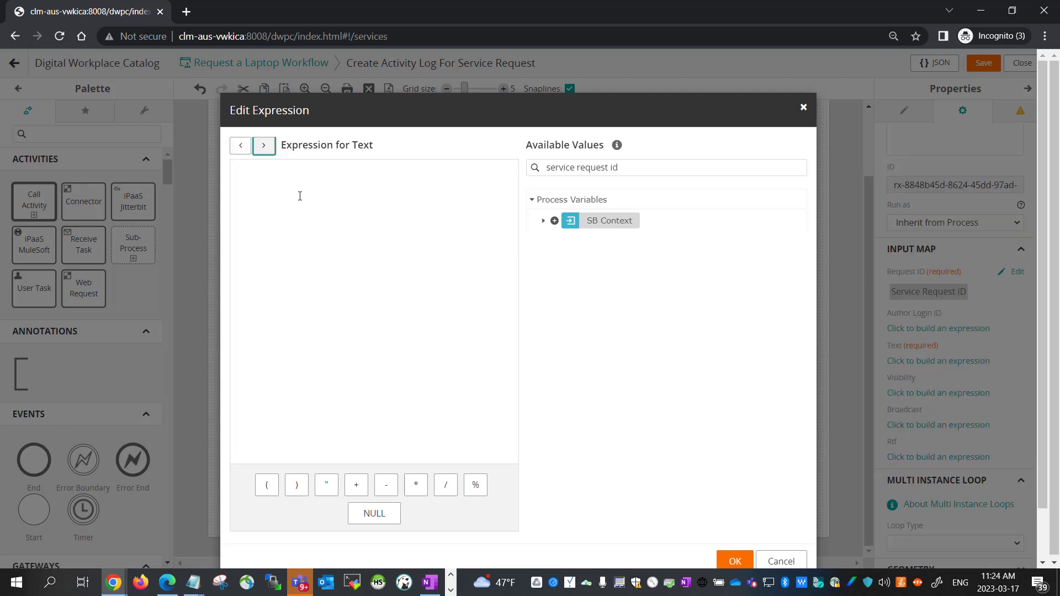
pyautogui.click(309, 228)
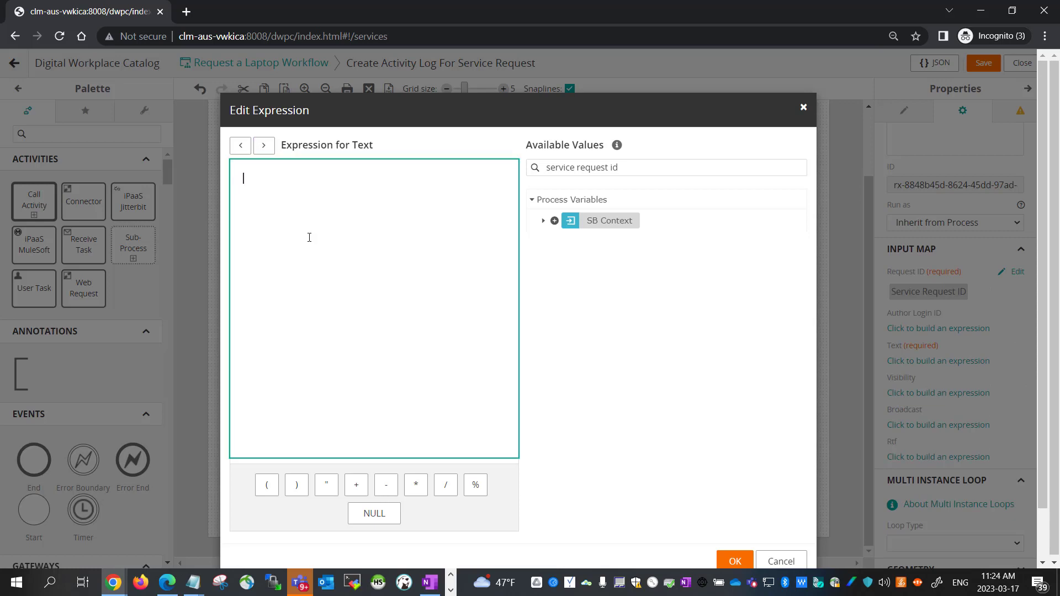
pyautogui.write('"I\'m sorry, your rques')
pyautogui.press('BackSpace')
pyautogui.press('BackSpace')
pyautogui.write('equest has been den')
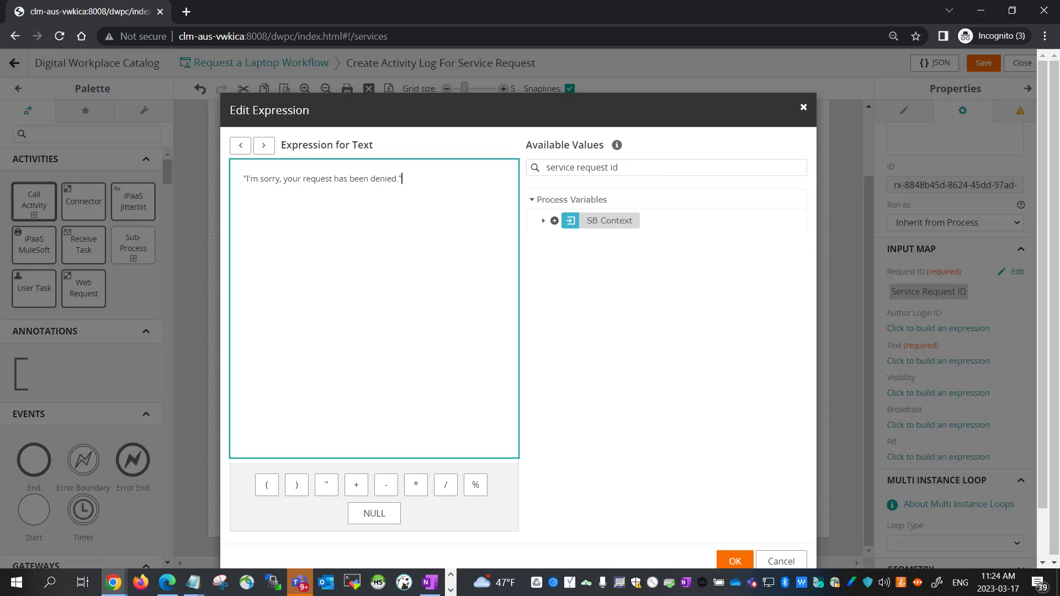
pyautogui.click(734, 561)
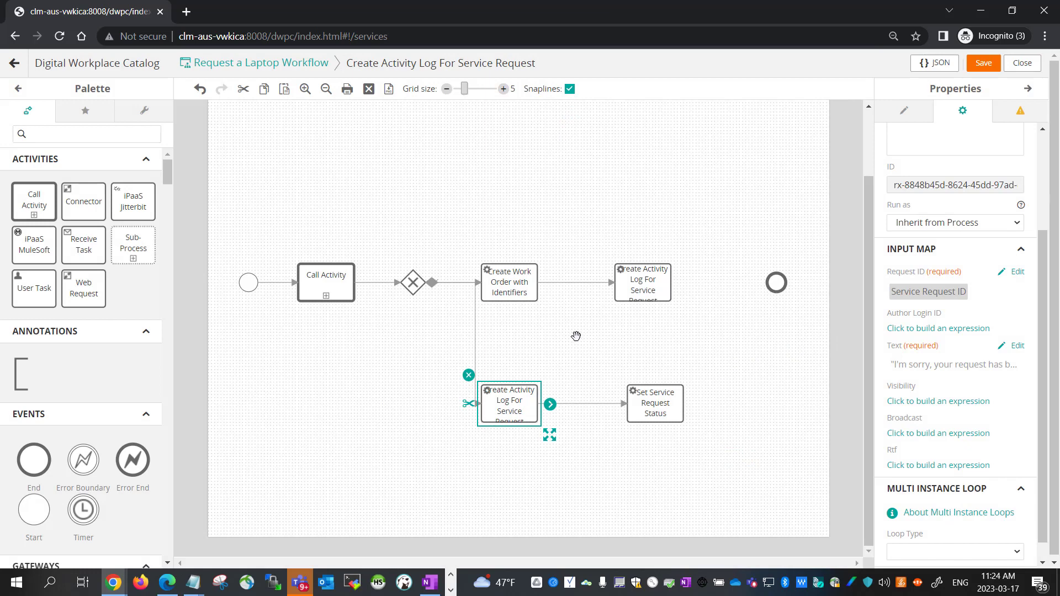
# Step: Set the Request ID expression of Set Service Request Status to the Service Request ID from SB Context
pyautogui.click(661, 401)
pyautogui.scroll(-1, 1005, 401)
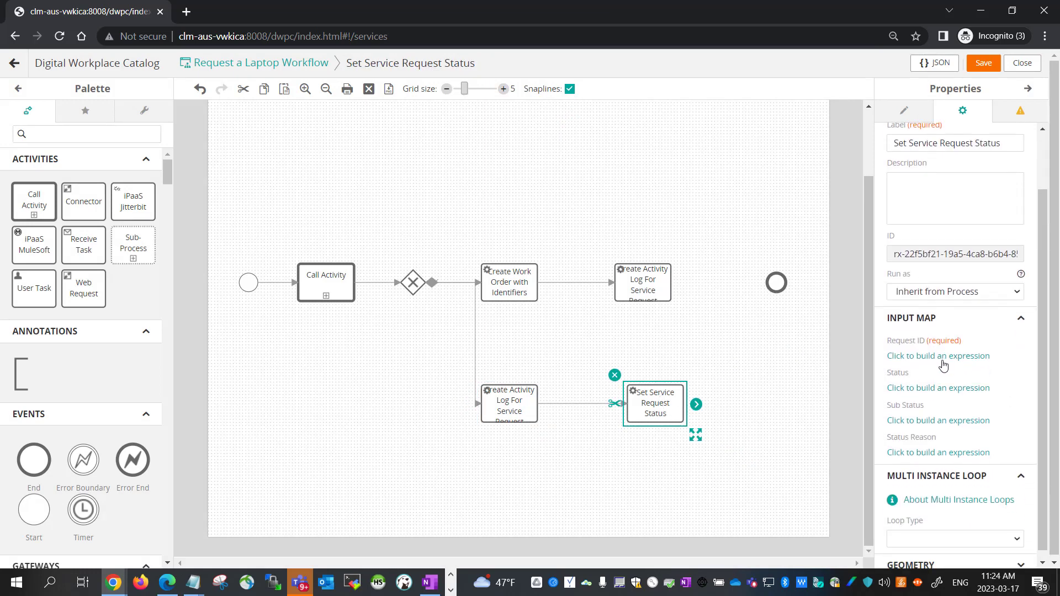
pyautogui.click(939, 356)
pyautogui.click(563, 167)
pyautogui.write('servic')
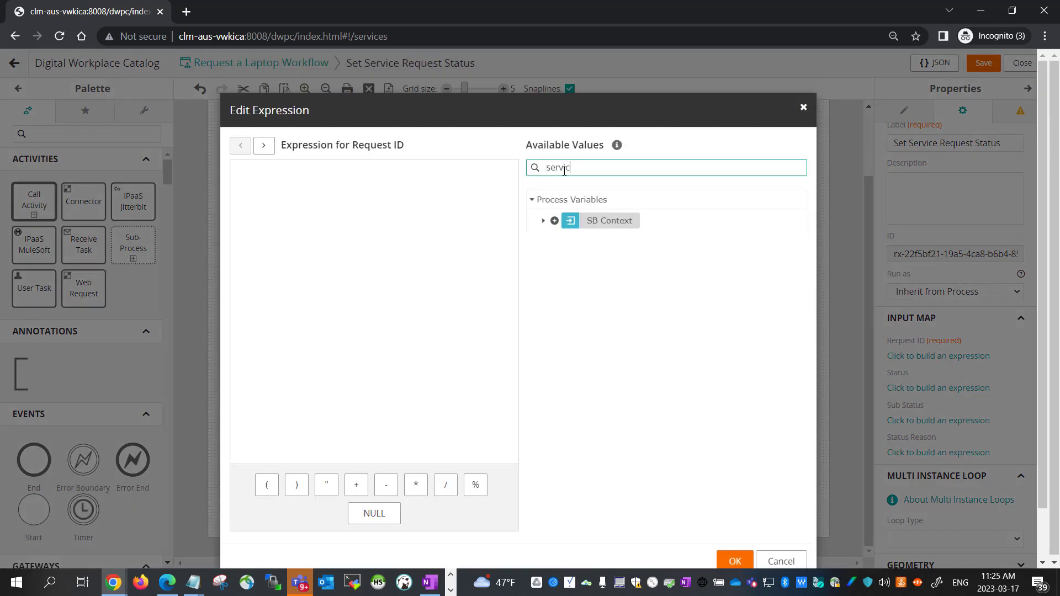
pyautogui.click(543, 221)
pyautogui.click(557, 263)
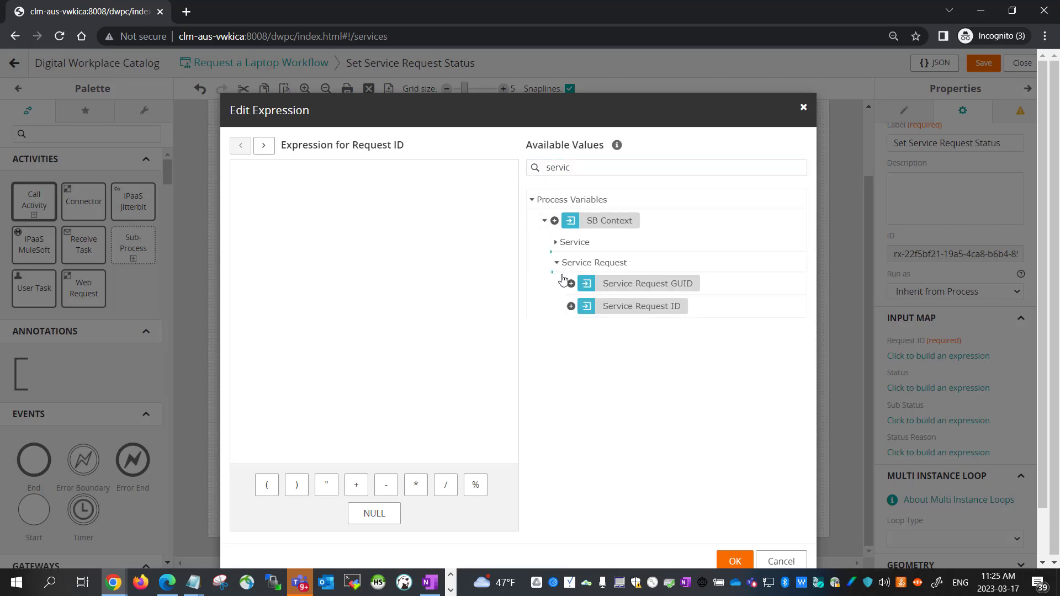
pyautogui.click(571, 308)
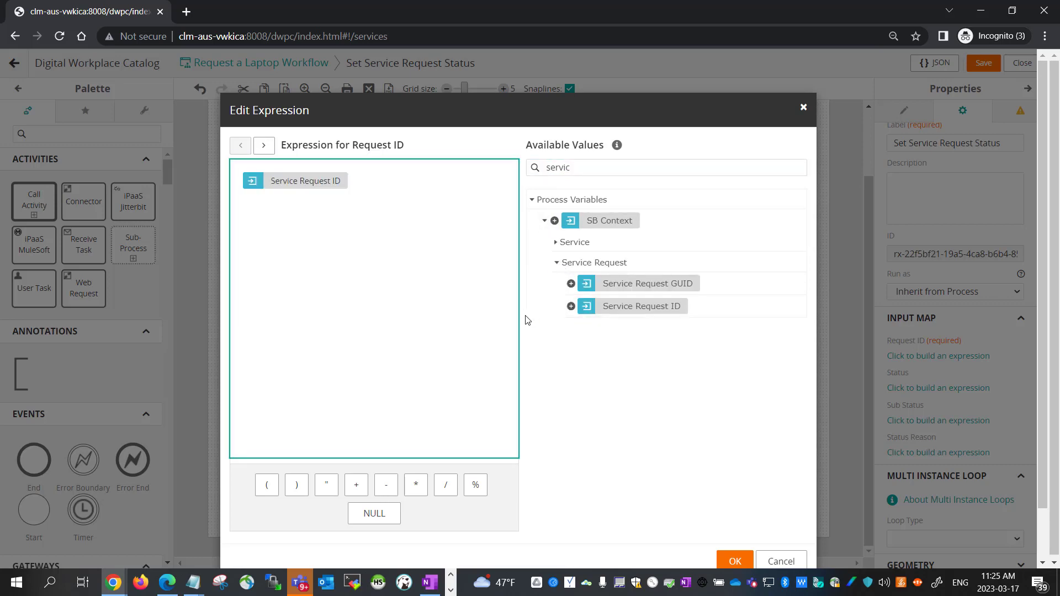
# Step: Set the Status expression of Set Service Request Status to "Cancelled" and apply it
pyautogui.click(264, 146)
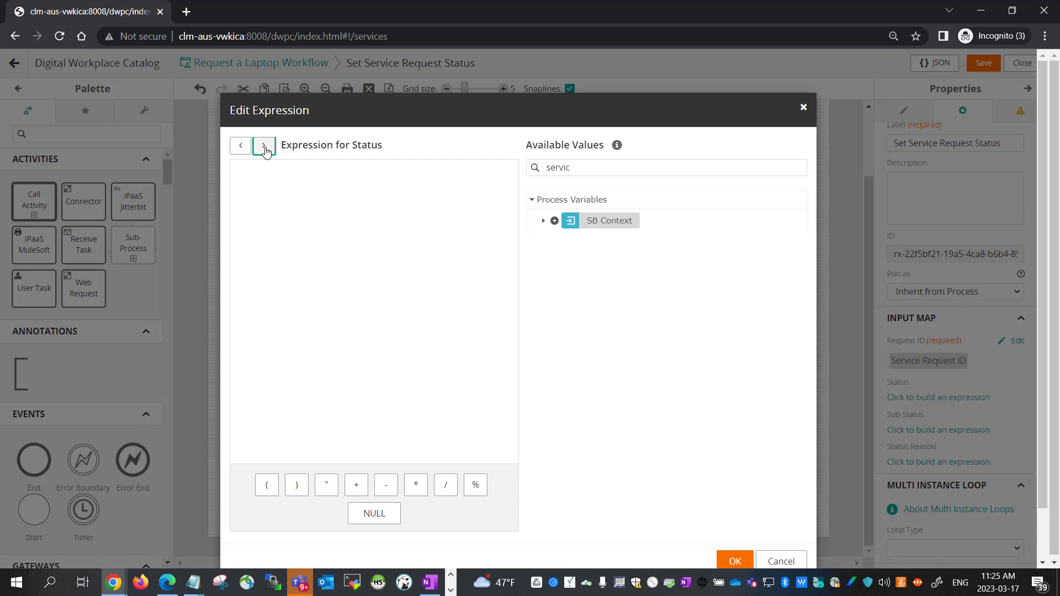
pyautogui.click(264, 221)
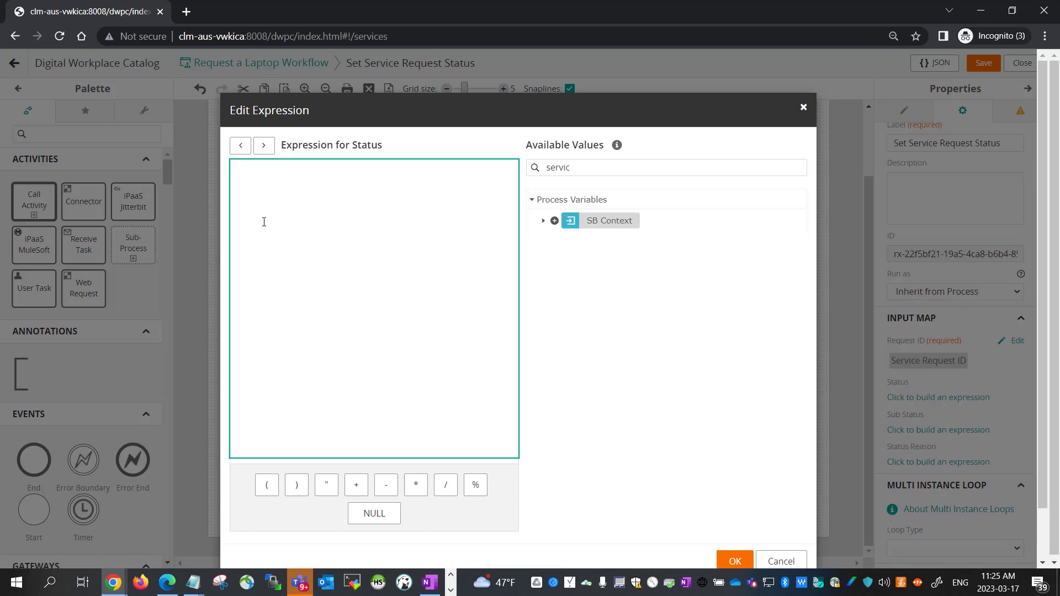
pyautogui.write('"Cancelled')
pyautogui.click(733, 559)
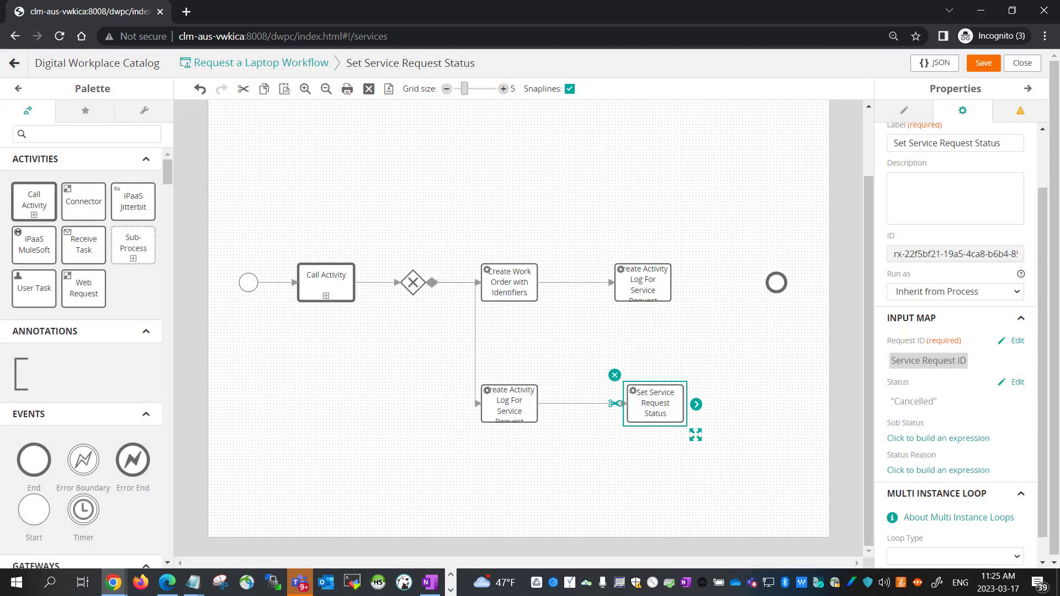
# Step: Add an Error End event above the End event and connect the exclusive gateway to it
pyautogui.scroll(-1, 86, 356)
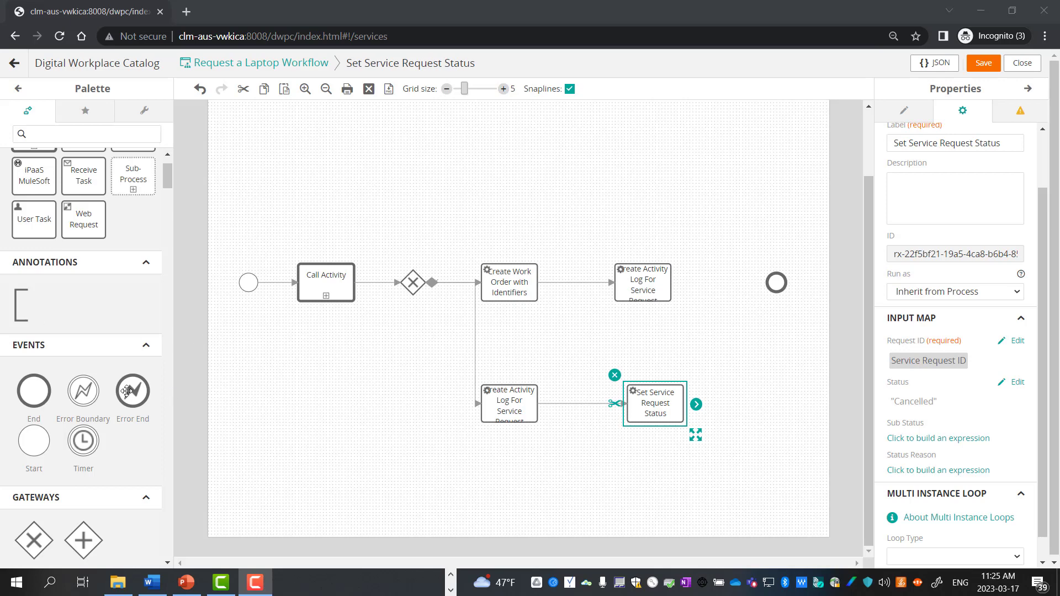
pyautogui.moveTo(122, 388); pyautogui.dragTo(769, 208)
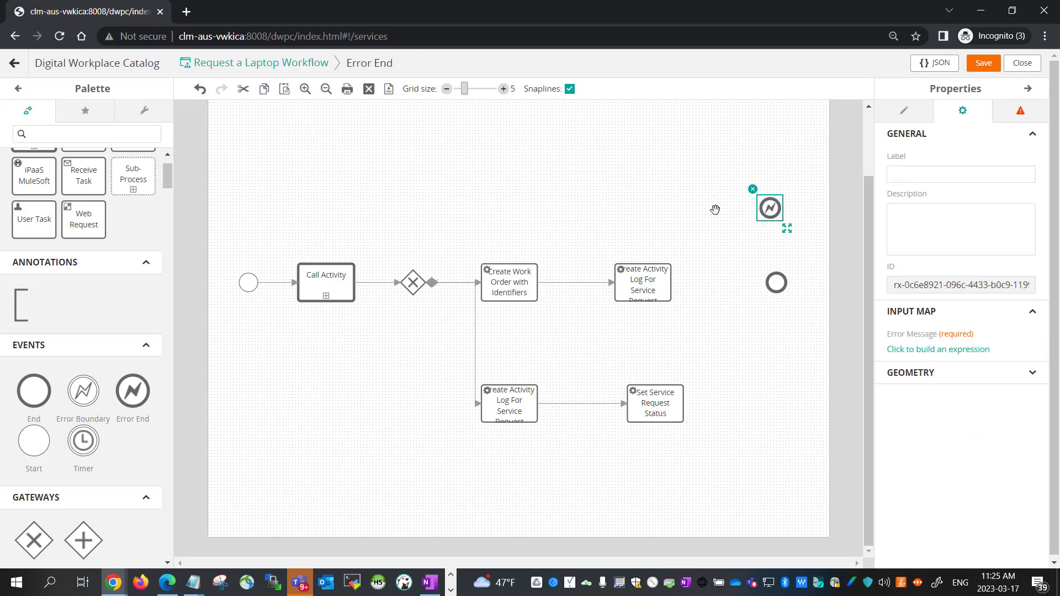
pyautogui.click(411, 277)
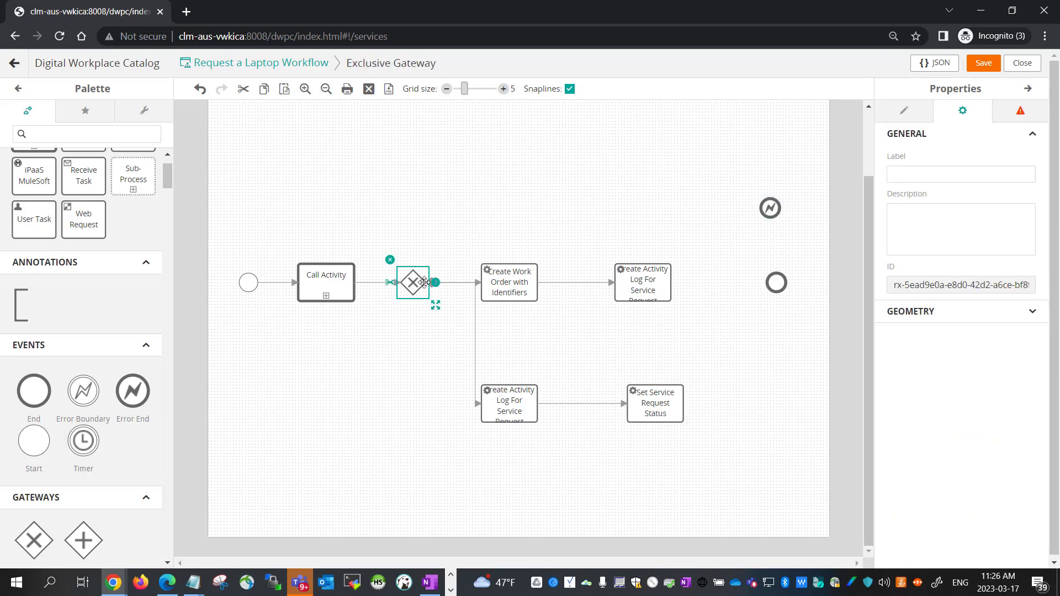
pyautogui.moveTo(435, 283); pyautogui.dragTo(762, 205)
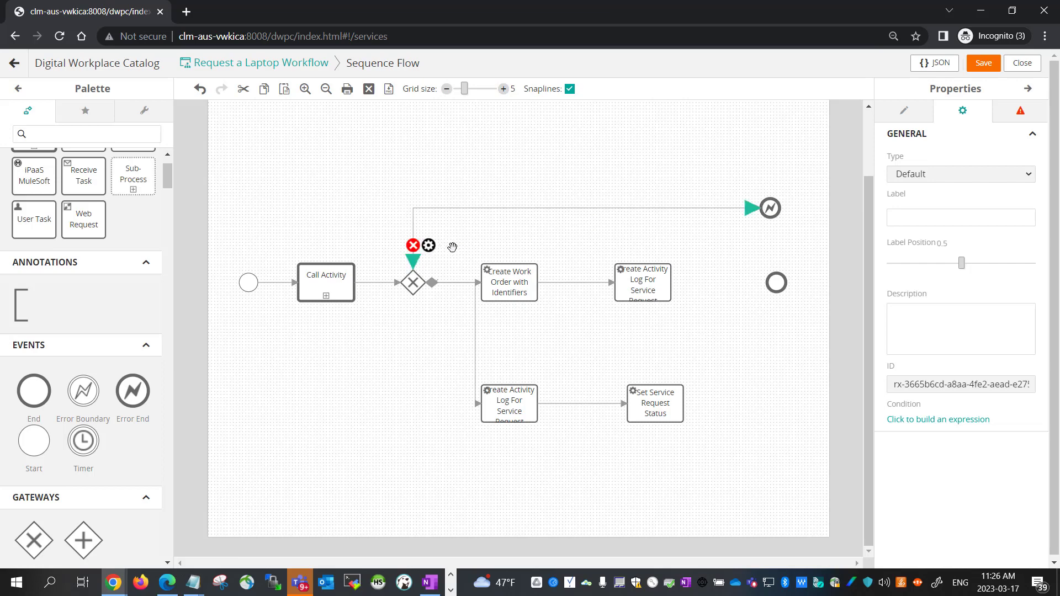
# Step: Set the condition of the flow to the Error End event to Call Activity's Status = "Error"
pyautogui.click(961, 421)
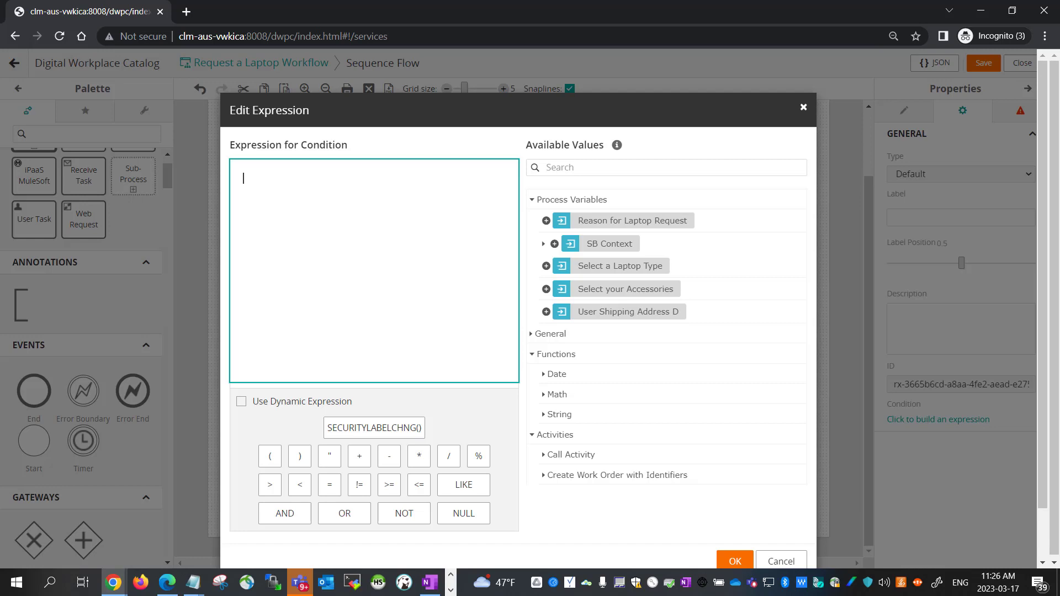
pyautogui.click(662, 167)
pyautogui.write('stat')
pyautogui.doubleClick(577, 291)
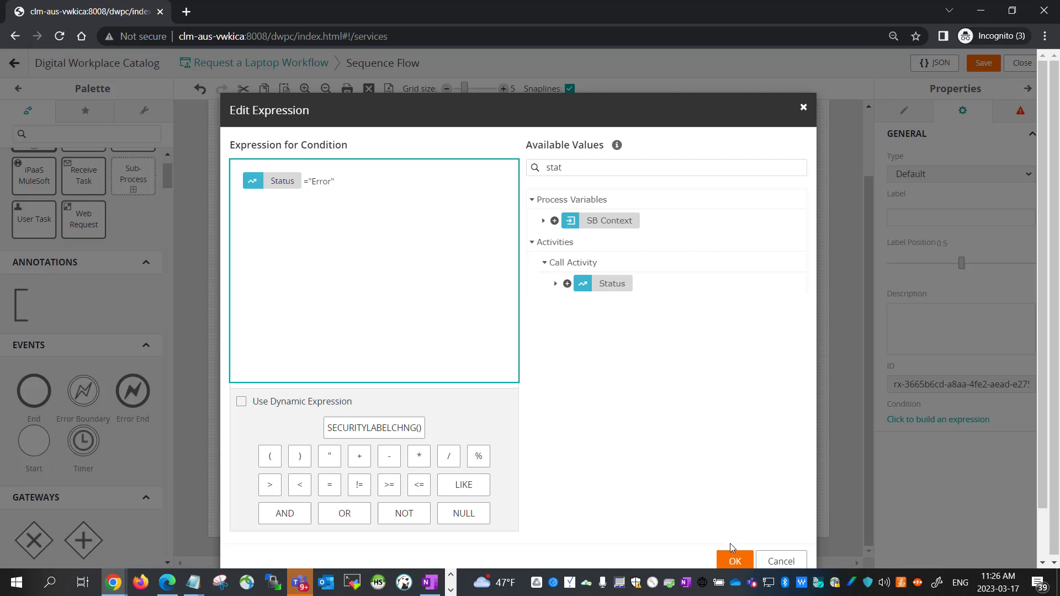
pyautogui.click(734, 561)
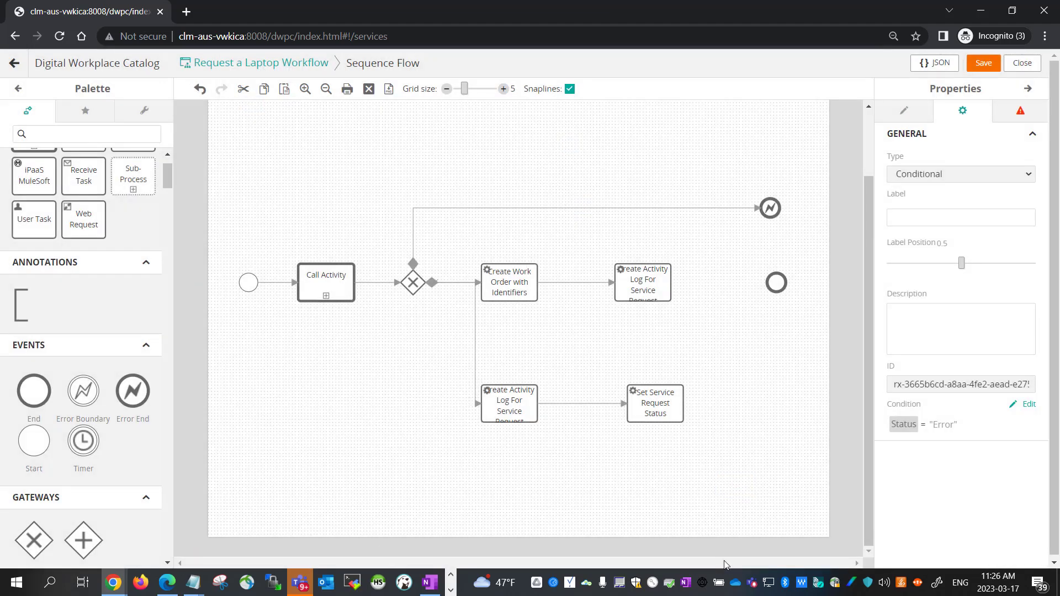
# Step: Set the Error End event's Error Message expression to "An error has occurred."
pyautogui.click(775, 206)
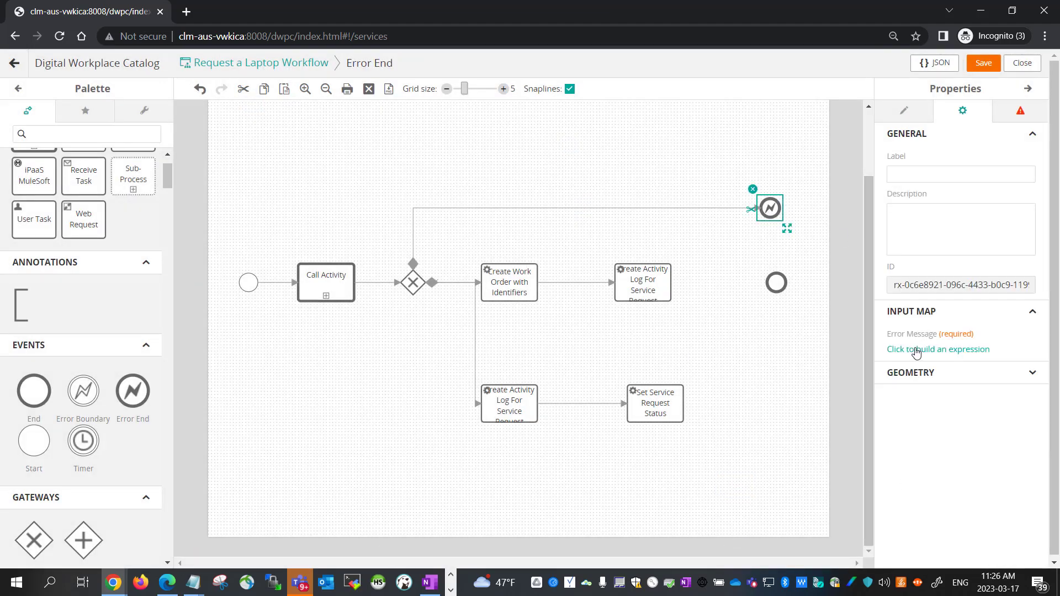
pyautogui.click(916, 350)
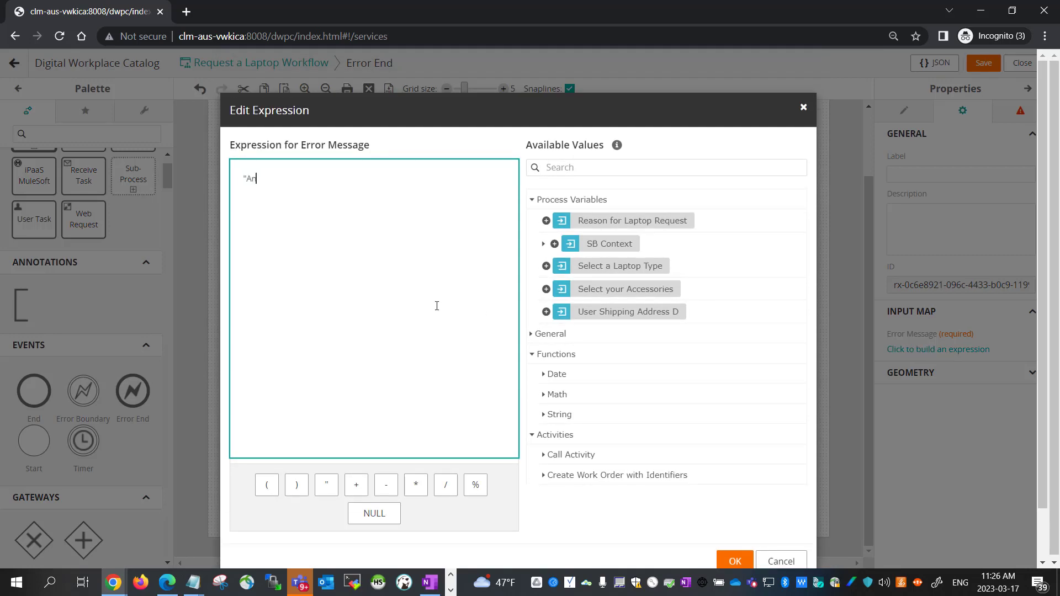
pyautogui.write('"An error has occurred')
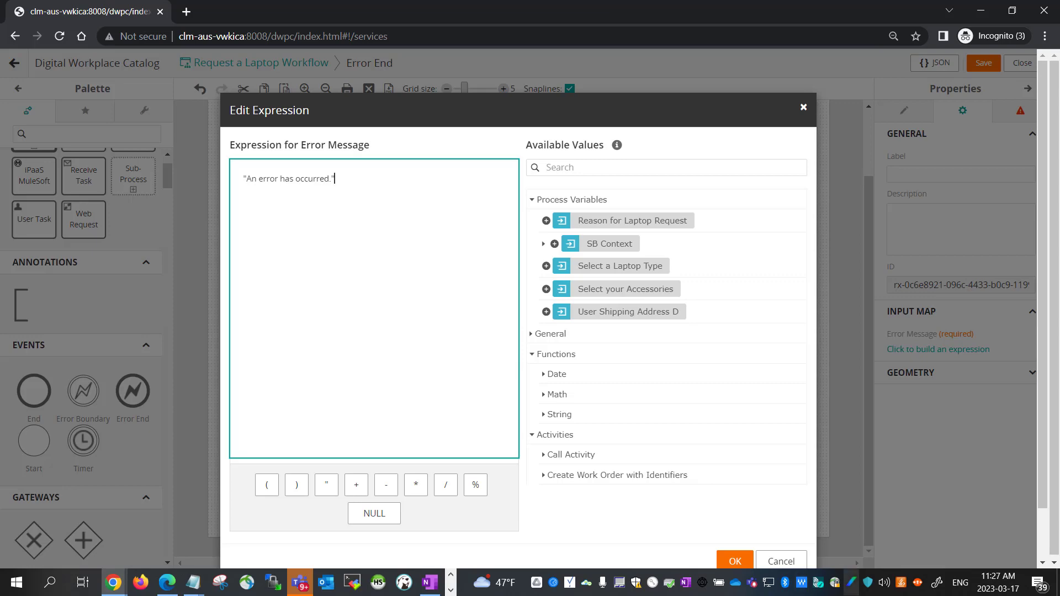
pyautogui.click(735, 560)
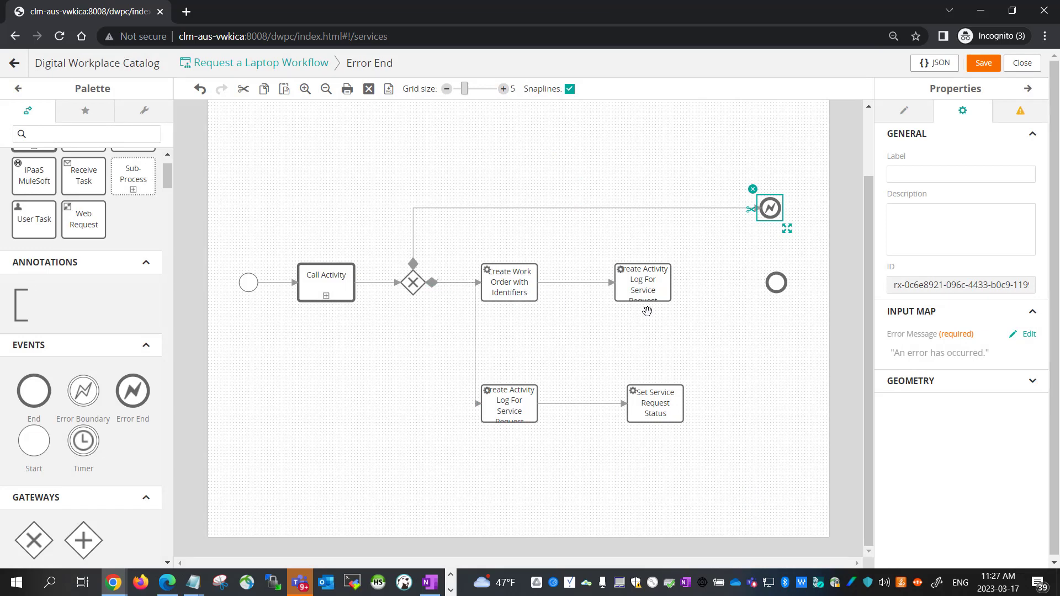
# Step: Connect the upper branch's activity log and the Set Service Request Status activity to the End event
pyautogui.click(663, 283)
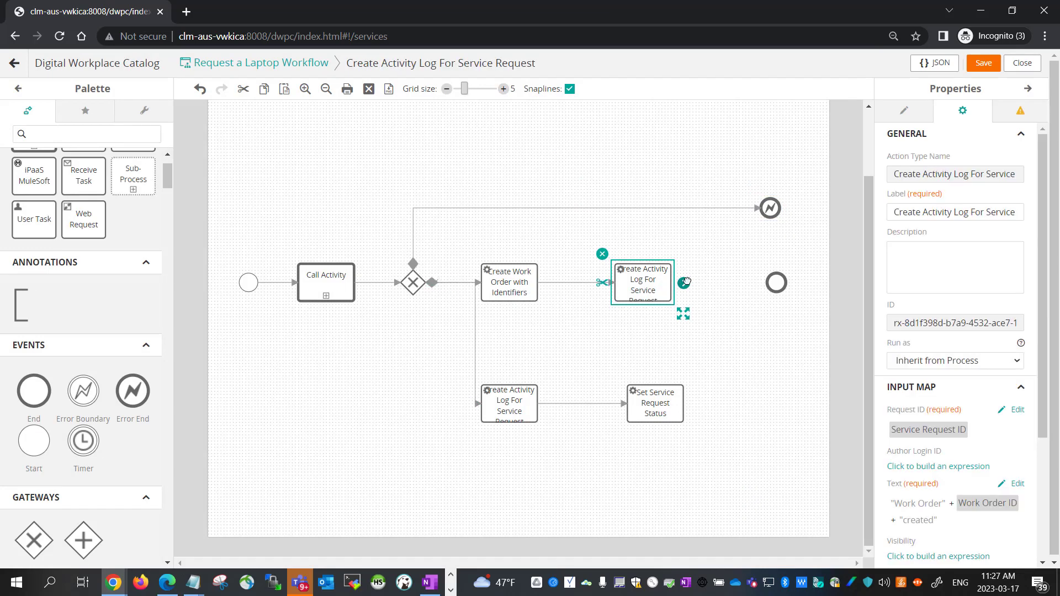
pyautogui.moveTo(683, 283); pyautogui.dragTo(774, 282)
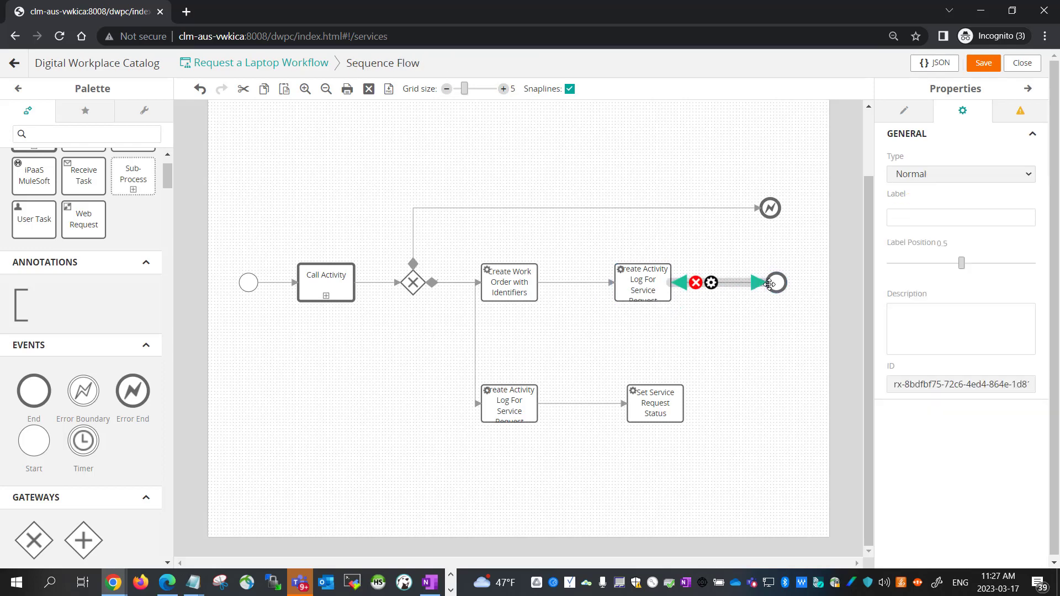
pyautogui.click(672, 396)
pyautogui.moveTo(696, 404); pyautogui.dragTo(778, 286)
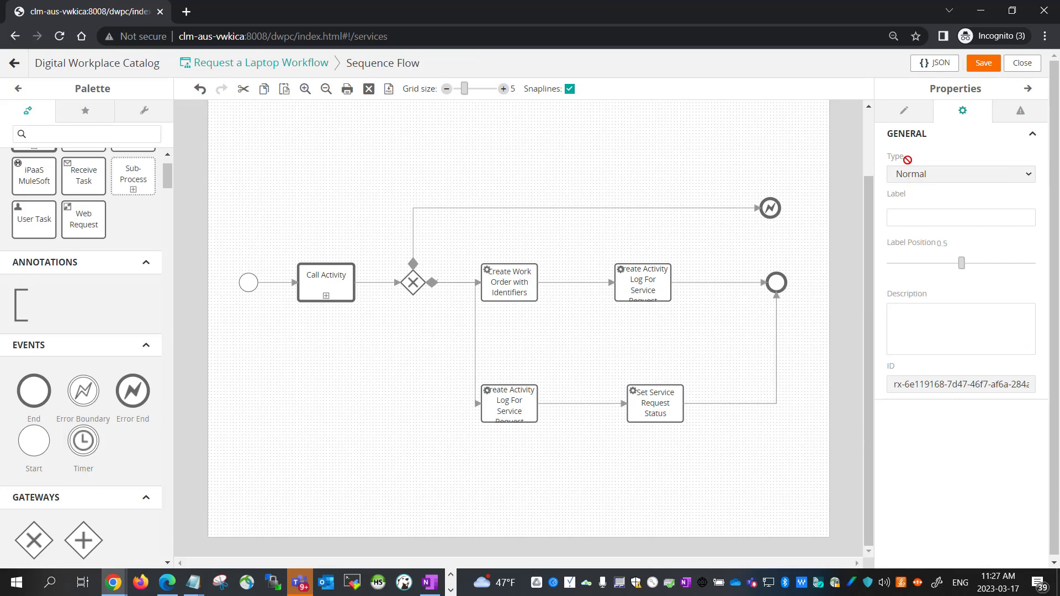
# Step: Save the workflow, leave the designer and return to the Request a Laptop service options
pyautogui.click(903, 110)
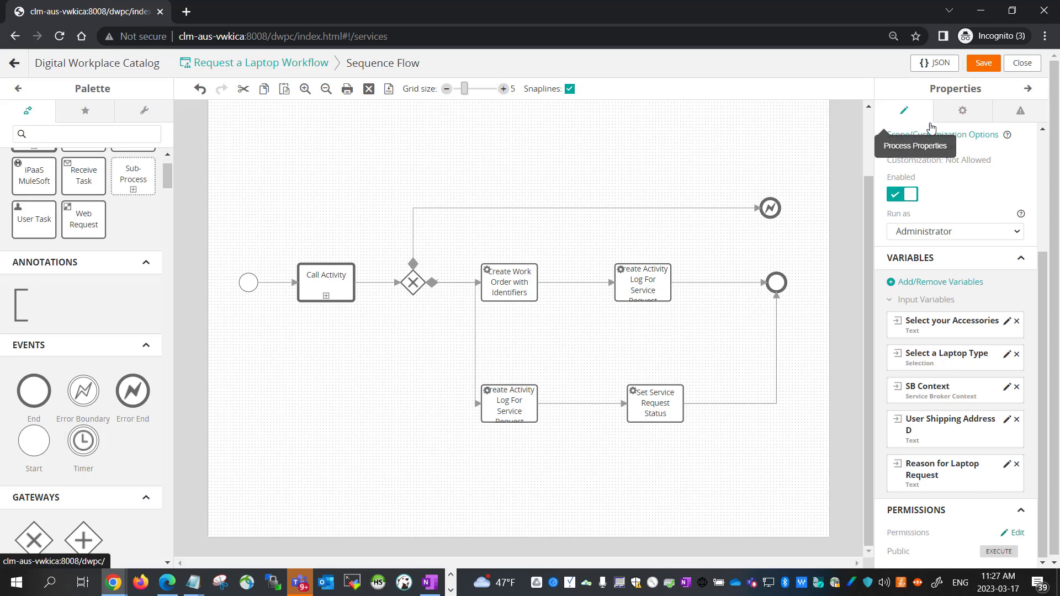
pyautogui.click(986, 64)
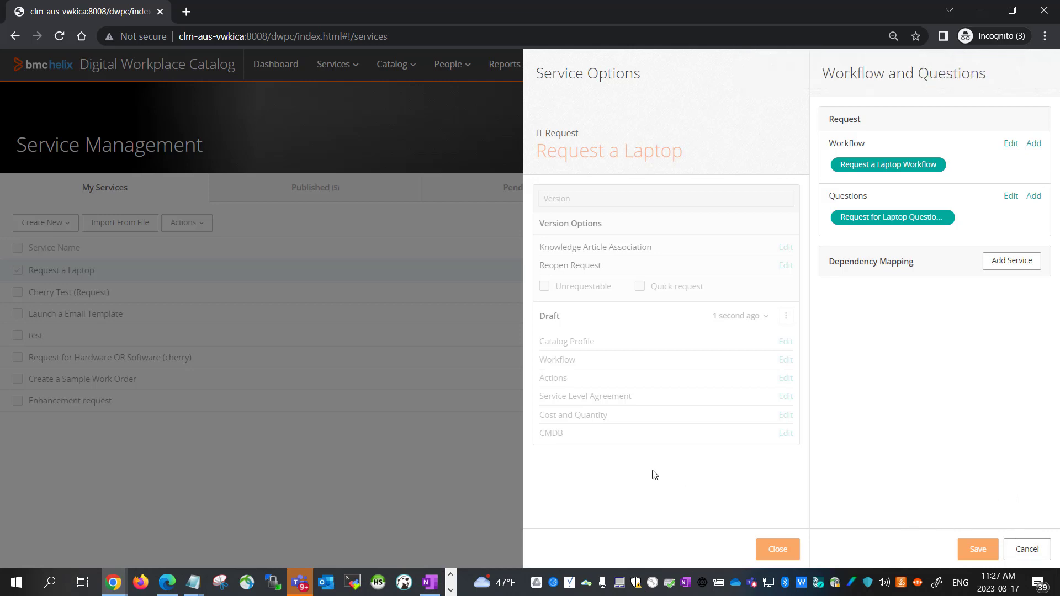
pyautogui.click(1033, 544)
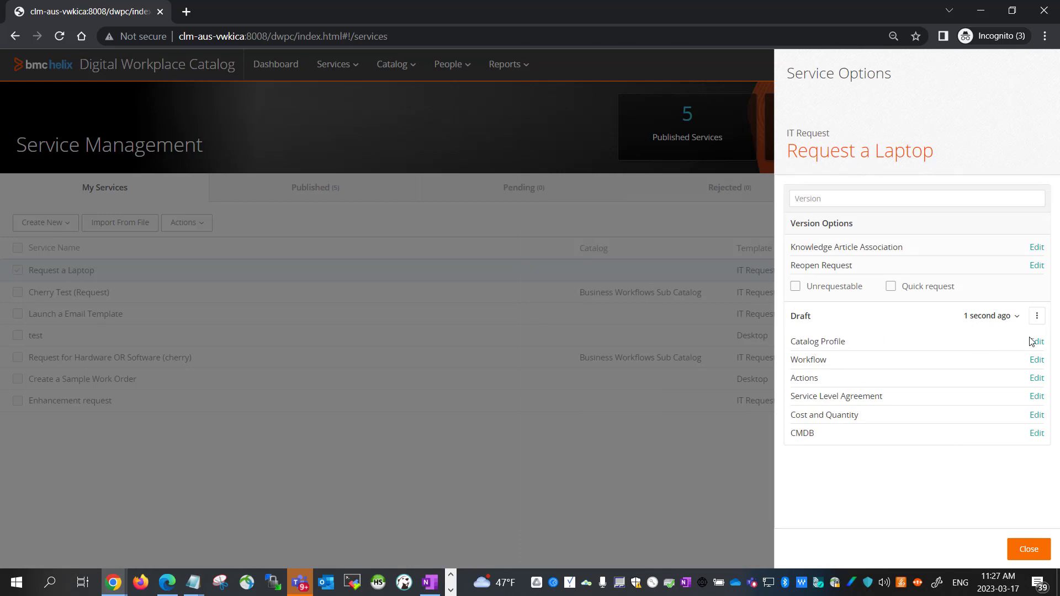
# Step: Approve and publish the Request a Laptop draft and close its service options
pyautogui.click(1036, 318)
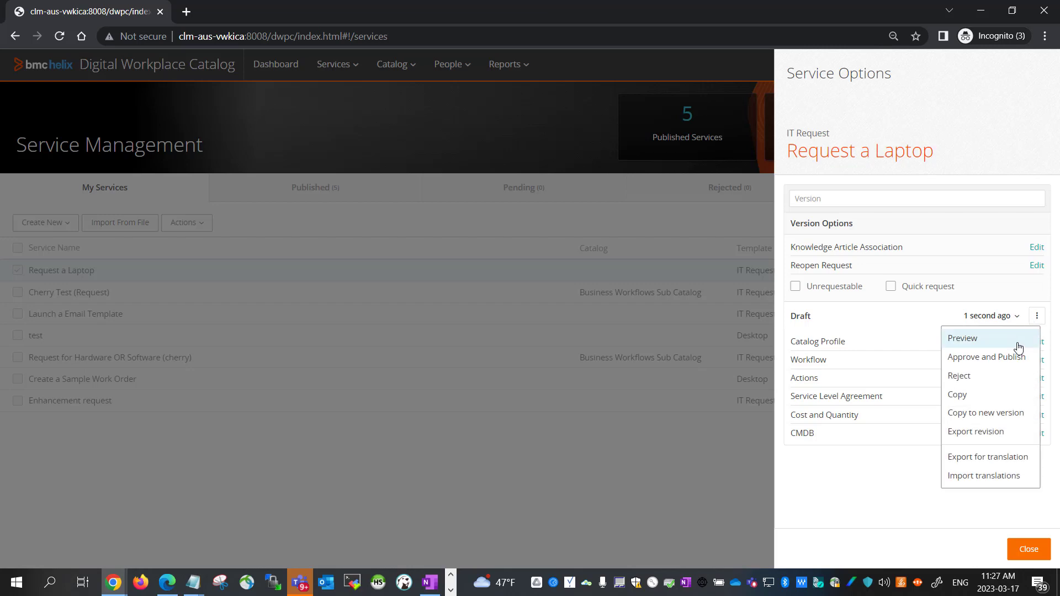
pyautogui.click(978, 360)
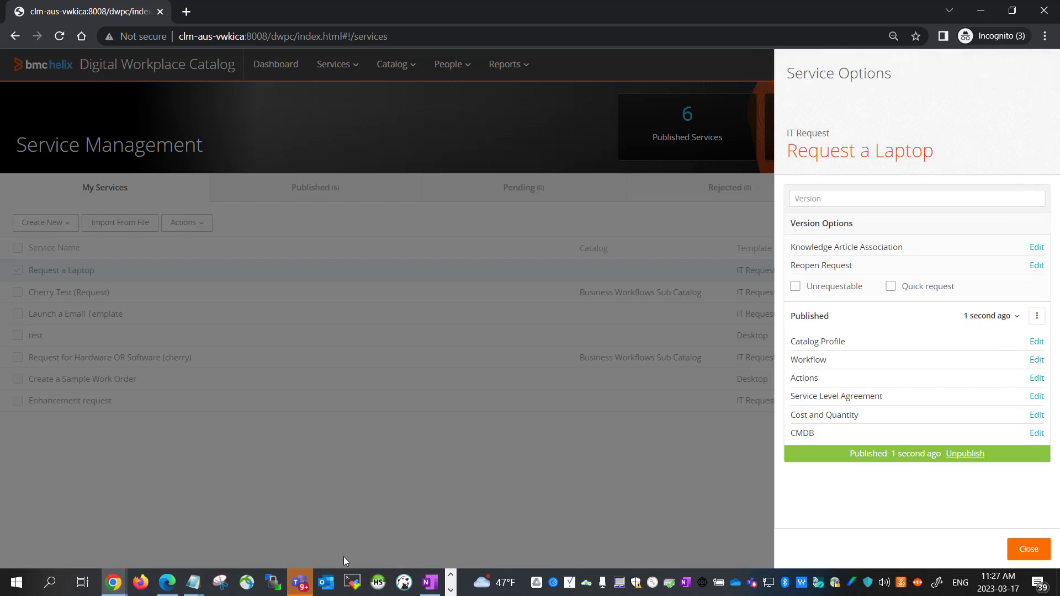
pyautogui.click(1024, 545)
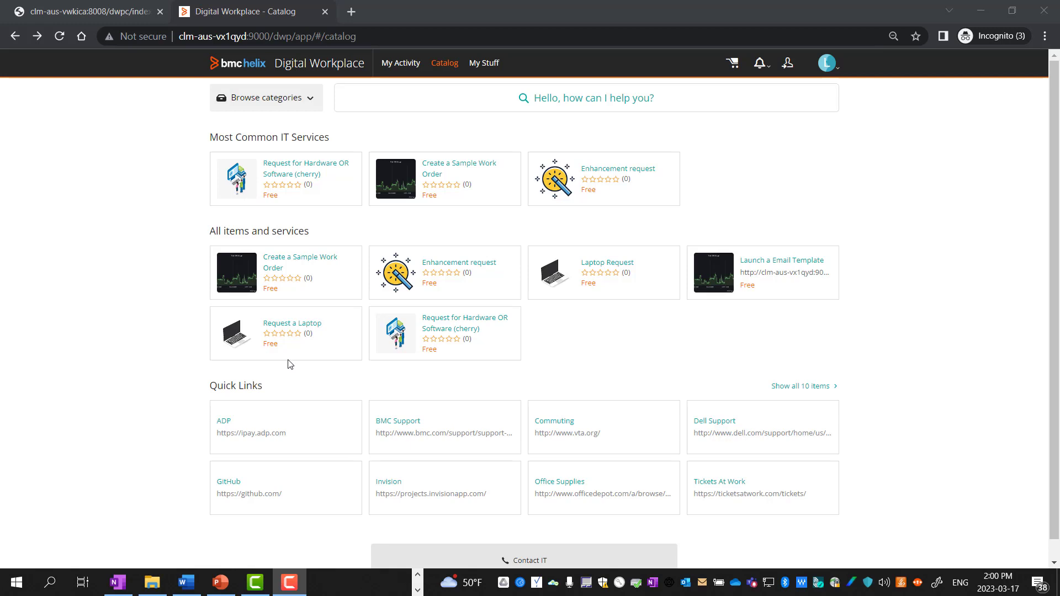
# Step: Start a Request a Laptop request in the Digital Workplace catalog on behalf of the recent contact
pyautogui.click(295, 331)
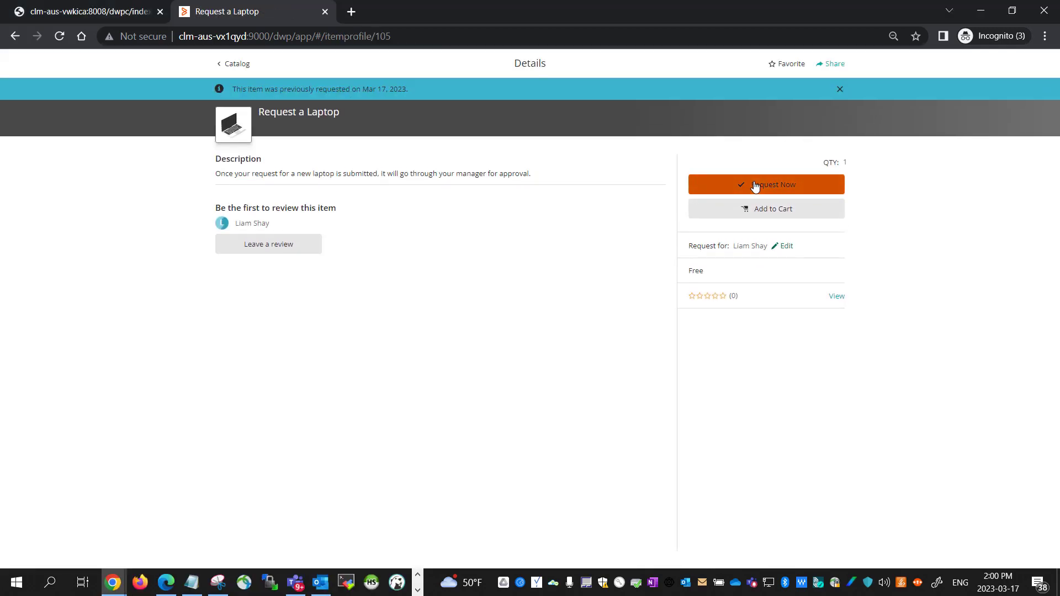
pyautogui.click(755, 187)
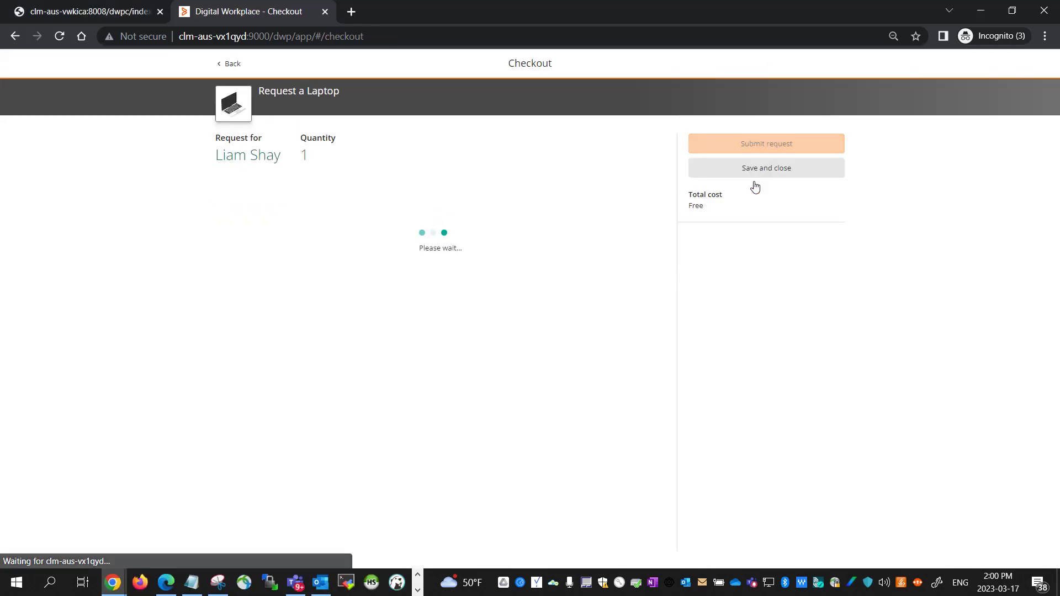
pyautogui.click(252, 159)
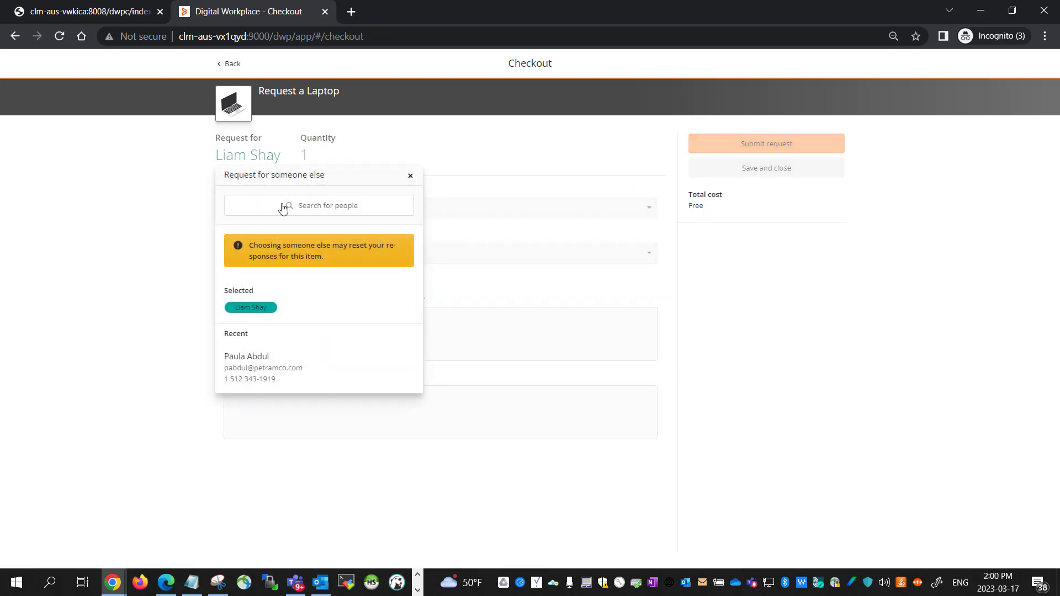
pyautogui.click(243, 374)
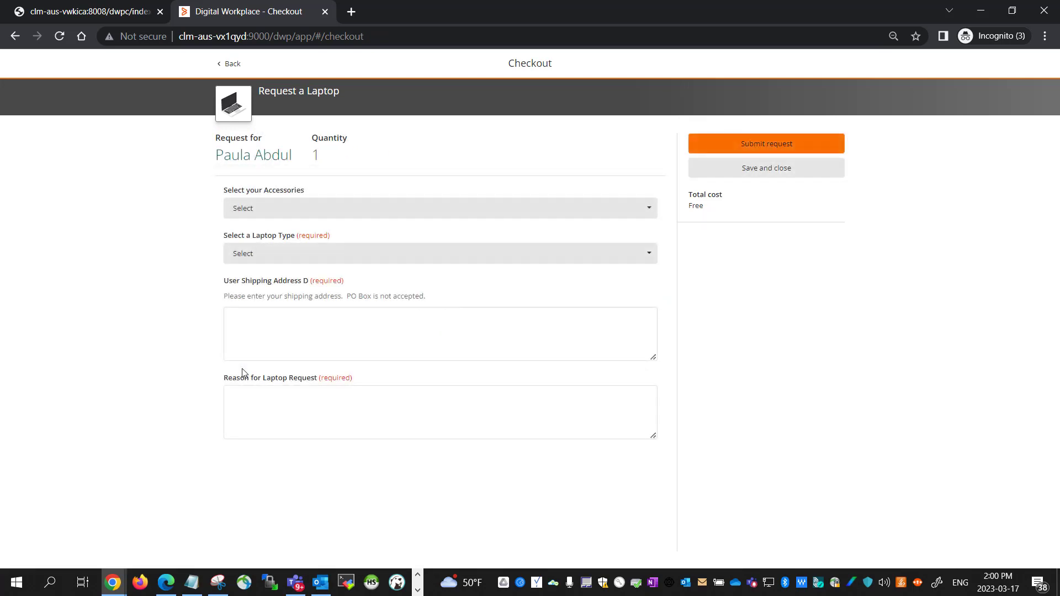
# Step: Select all the accessories for the request and choose Latitude 3420 Laptop as the laptop type
pyautogui.click(246, 208)
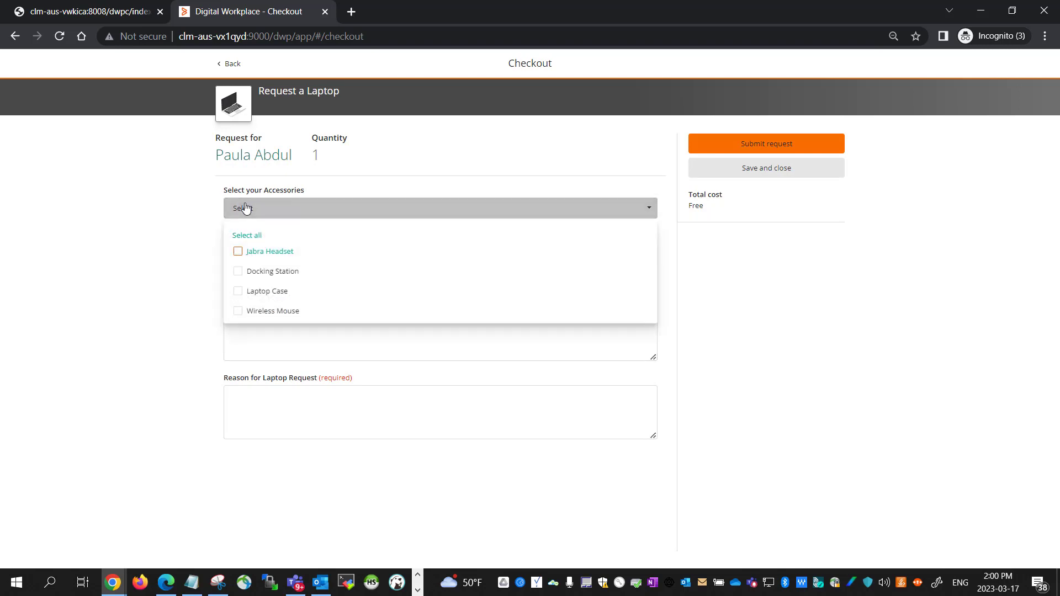
pyautogui.click(252, 240)
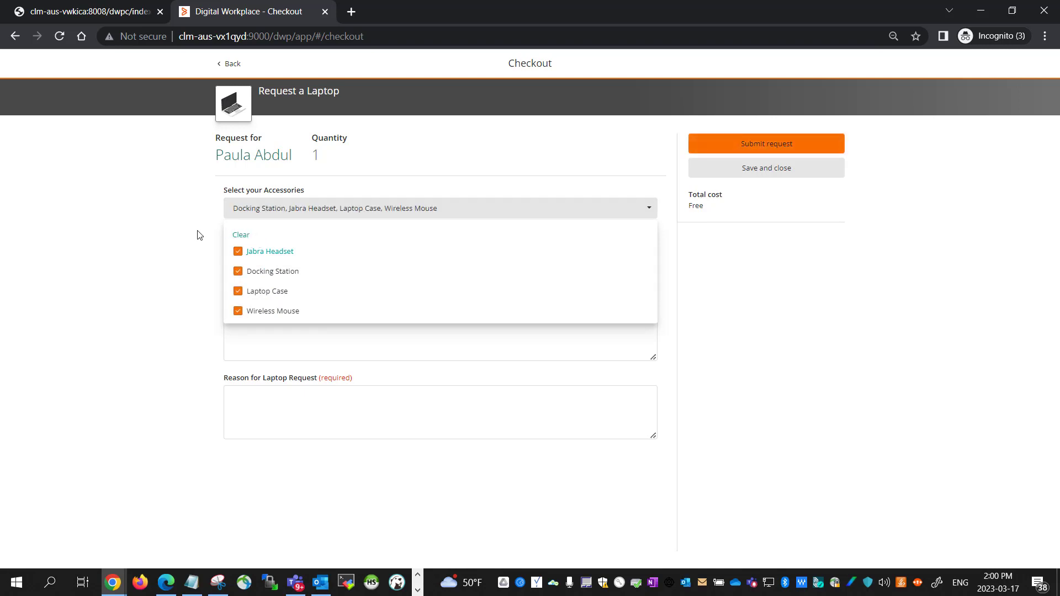
pyautogui.click(195, 322)
pyautogui.click(295, 255)
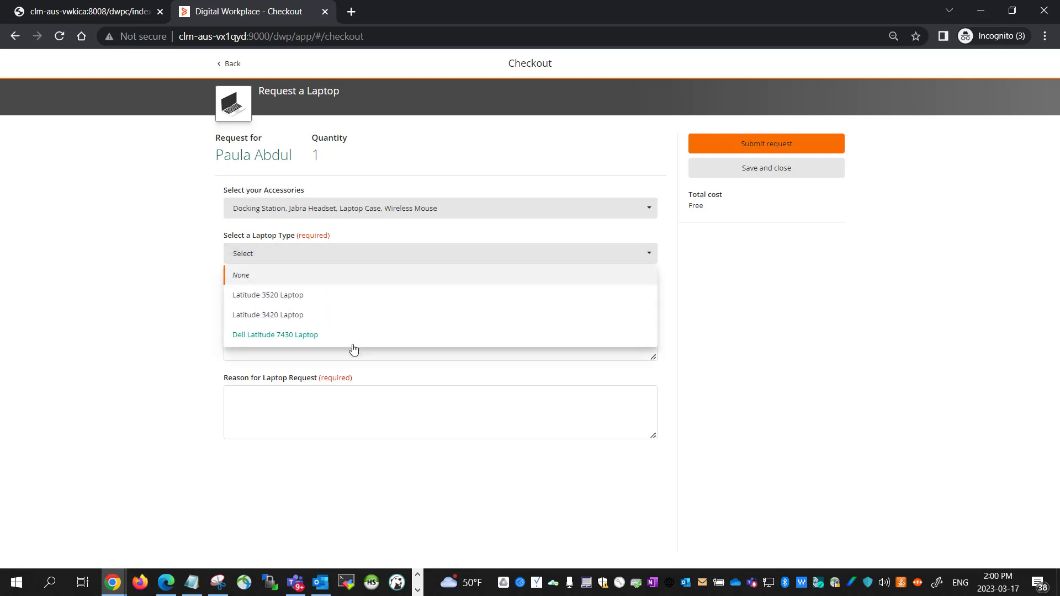
pyautogui.click(268, 315)
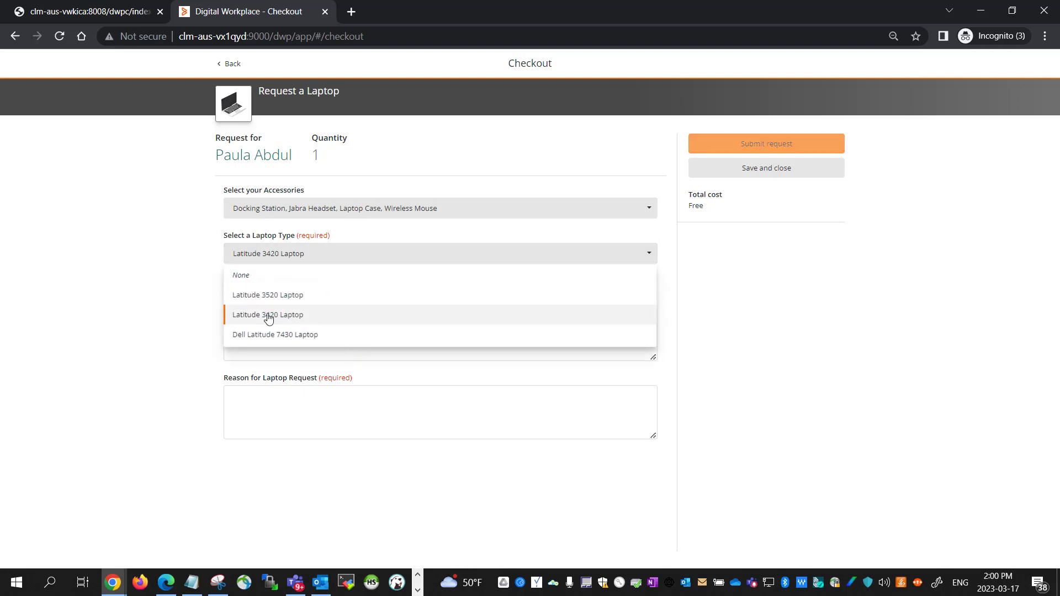
# Step: Fill in the user's shipping address, give "PC Refesh 2023" as the reason for the laptop request, and submit it
pyautogui.click(332, 325)
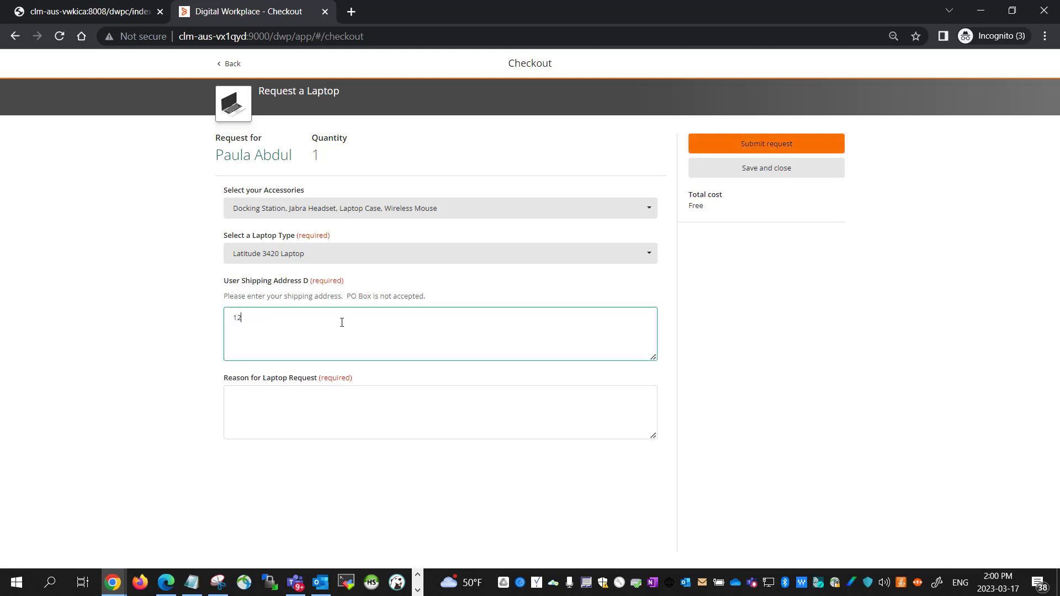
pyautogui.write('1234 test street, vancouver, bc v4t 1mr')
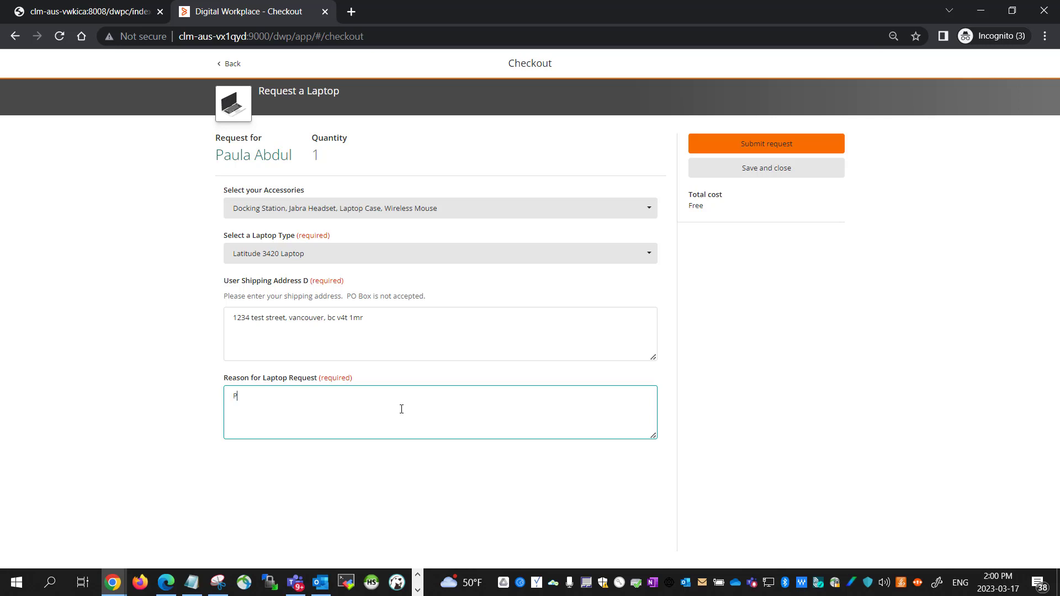
pyautogui.write('Refesh 2023')
pyautogui.click(813, 147)
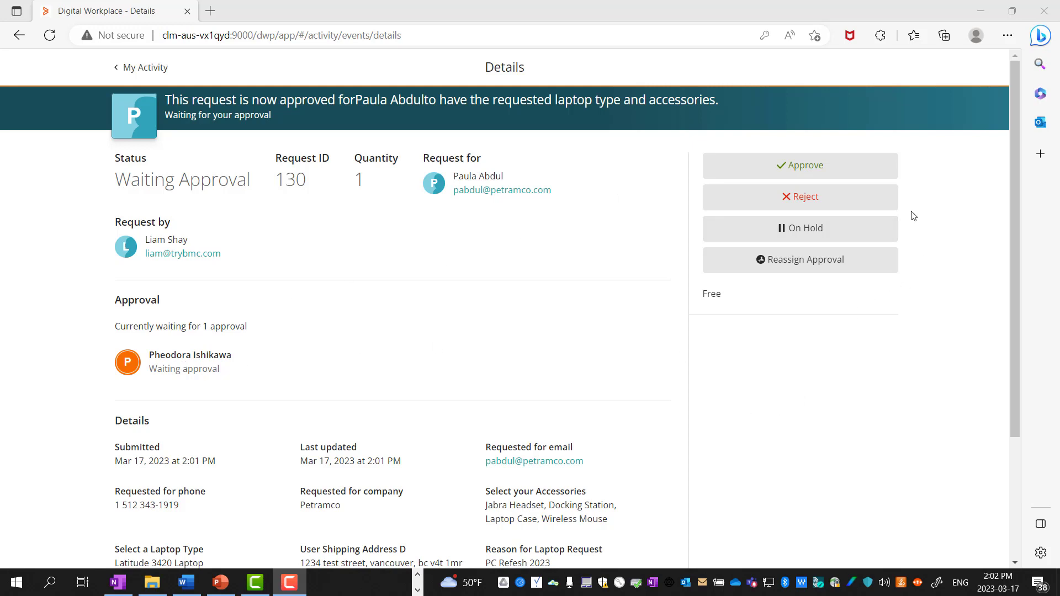
# Step: Switch to the approver's Digital Workplace session, approve the pending laptop request and dismiss the notification
pyautogui.click(820, 173)
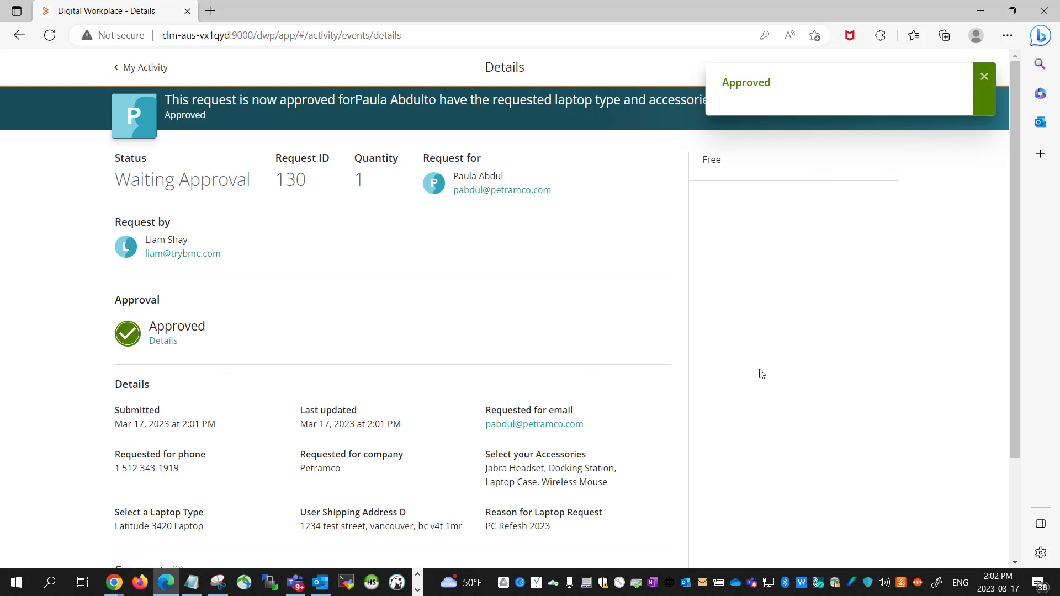
pyautogui.click(984, 77)
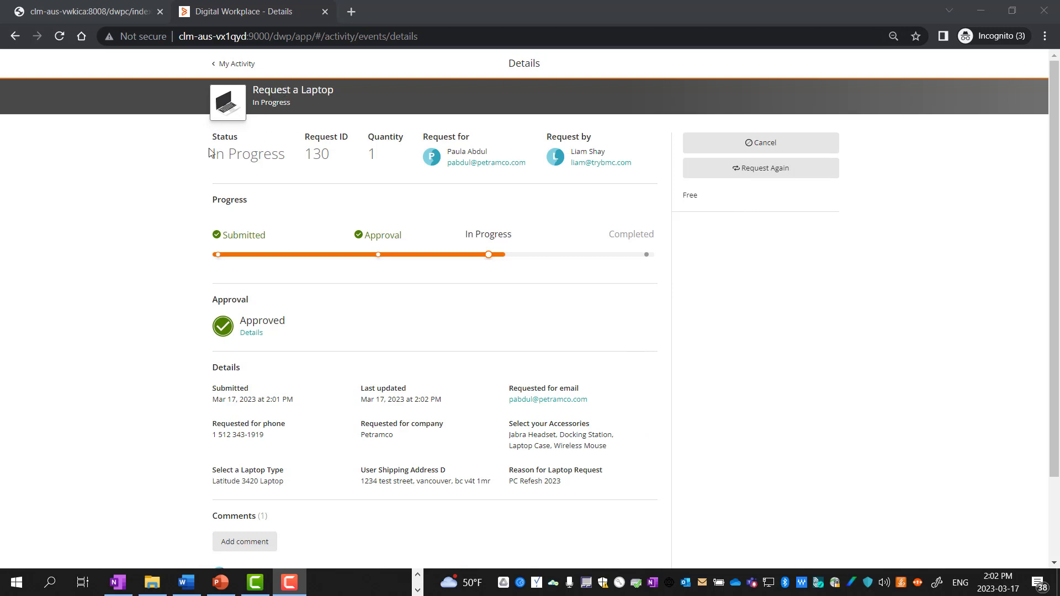
# Step: Return to the requester's session and review the laptop request's progress, approval details and work order comment
pyautogui.scroll(-1, 331, 293)
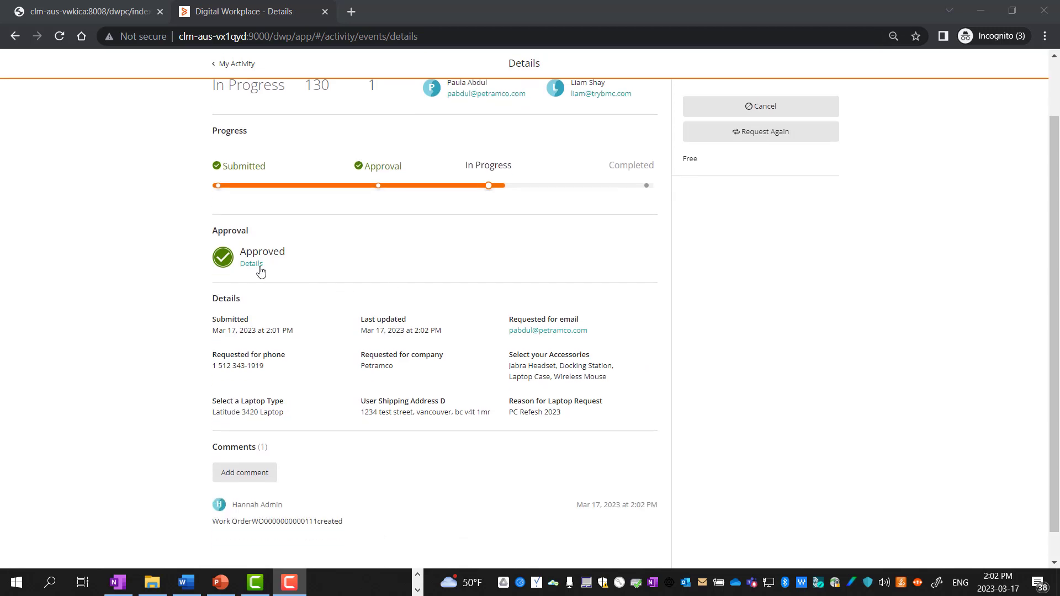
pyautogui.click(255, 265)
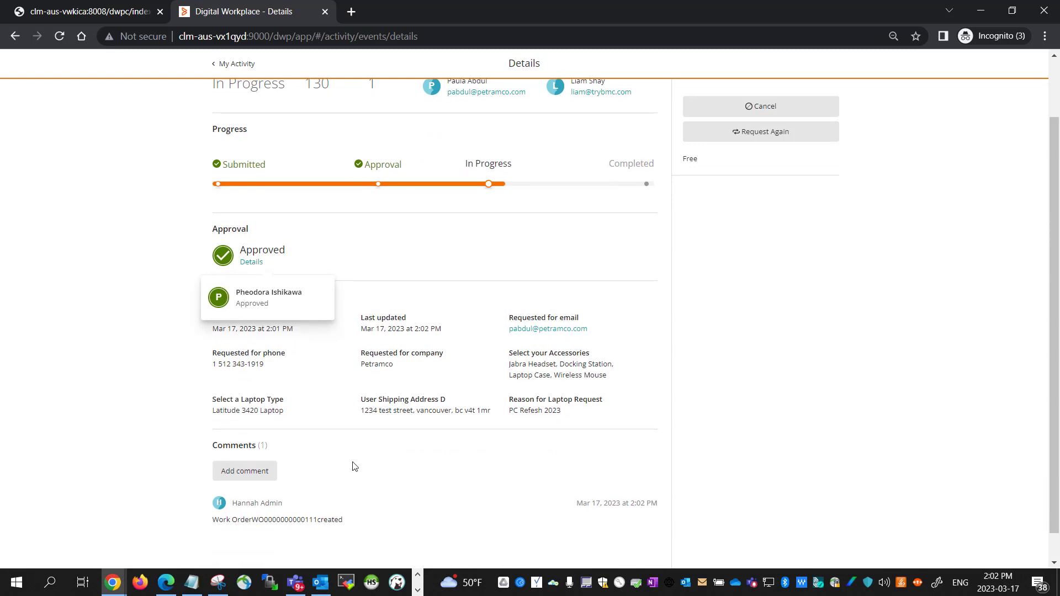
pyautogui.scroll(-1, 342, 480)
pyautogui.click(291, 494)
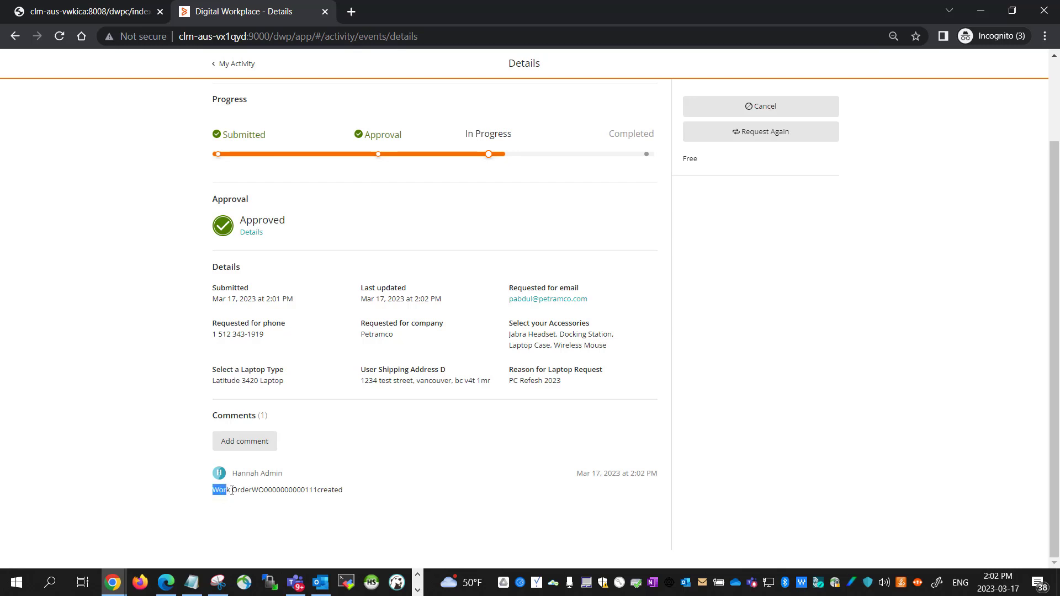
pyautogui.moveTo(232, 490); pyautogui.dragTo(349, 491)
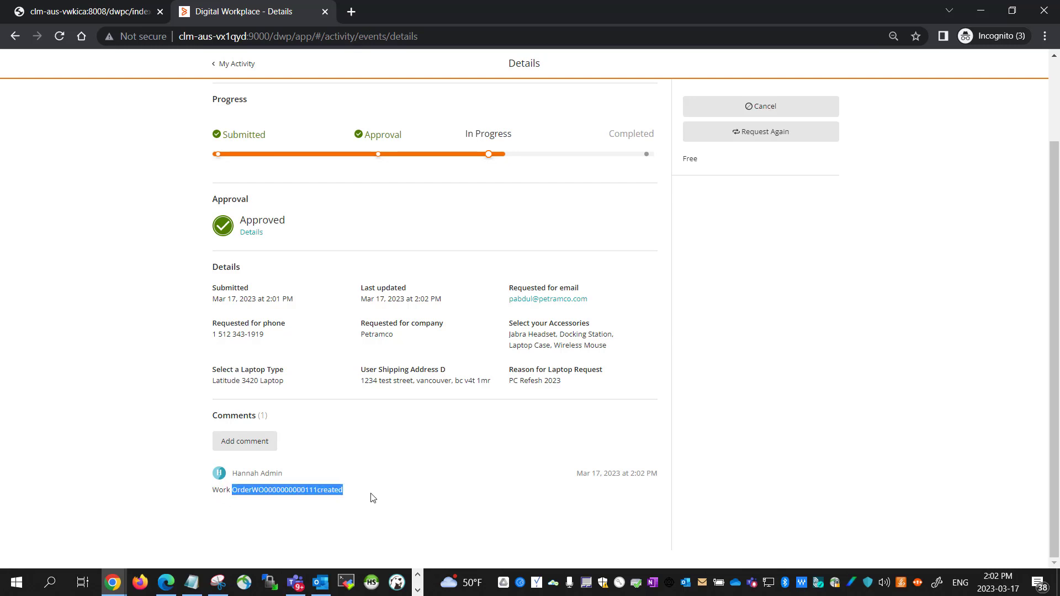
pyautogui.click(394, 496)
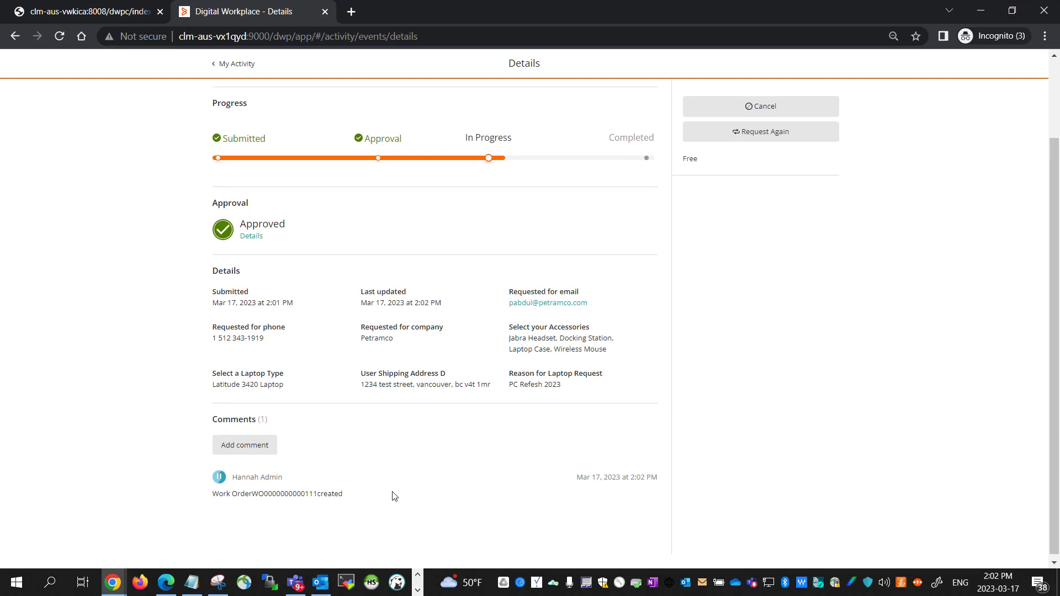
pyautogui.scroll(2, 394, 496)
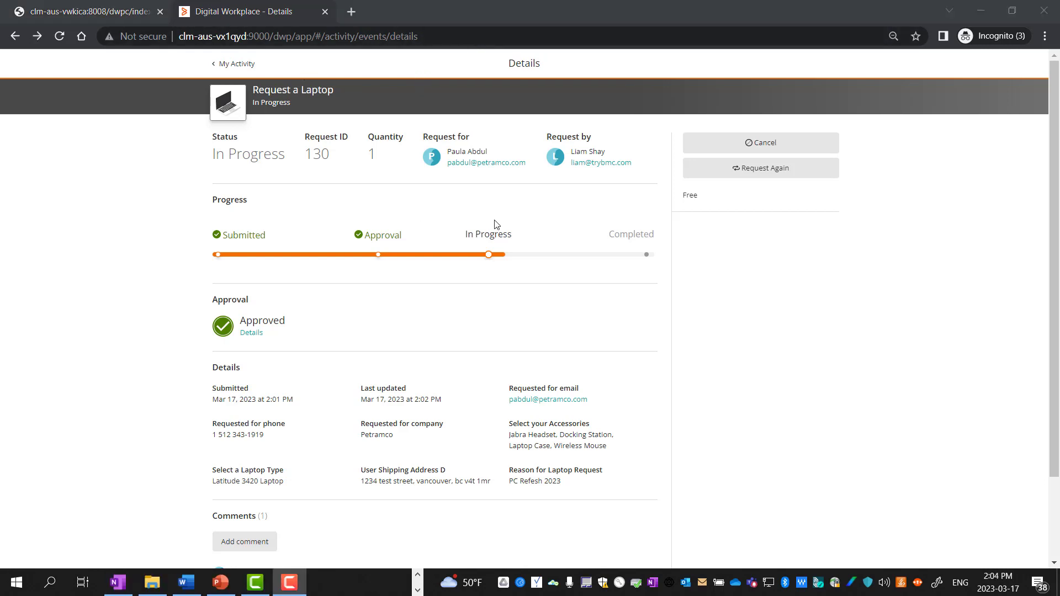
# Step: Request the same laptop again with the prepopulated answers and submit the new request
pyautogui.click(777, 181)
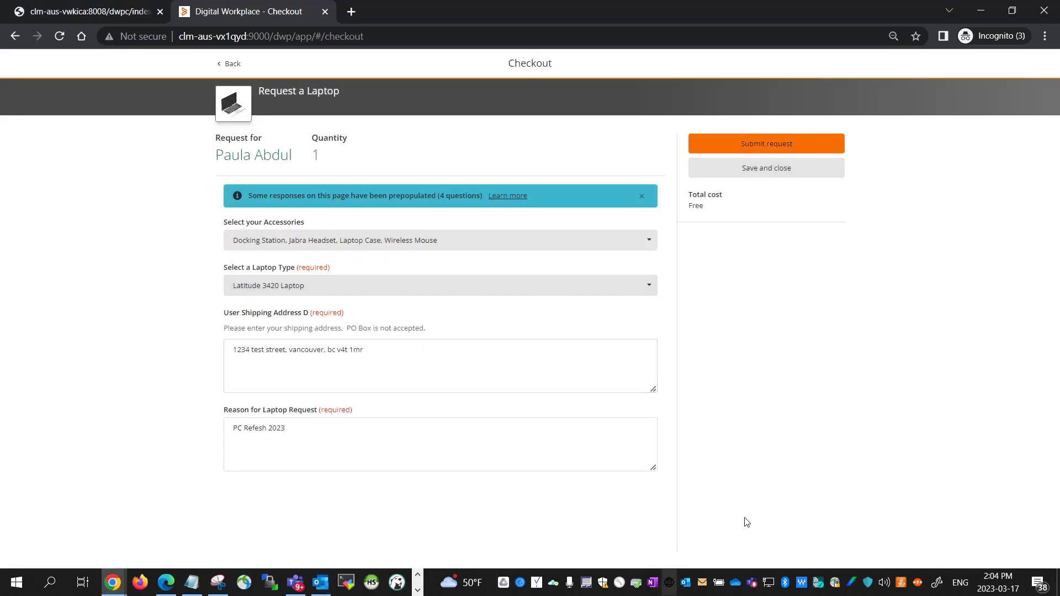
pyautogui.click(771, 143)
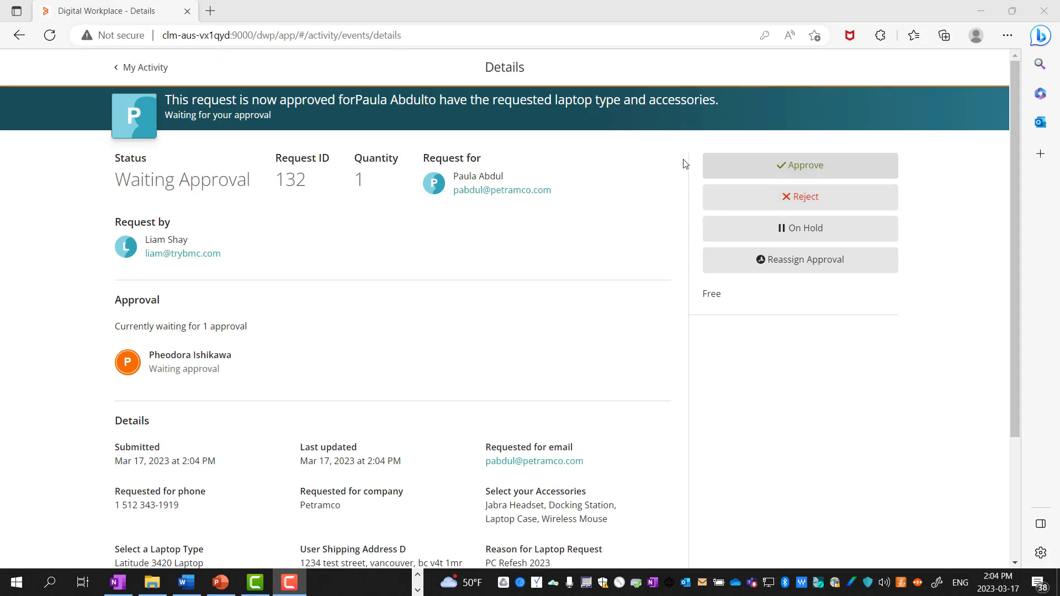
# Step: In the approver's session, reject the new laptop request with the reason "previously approved."
pyautogui.click(795, 199)
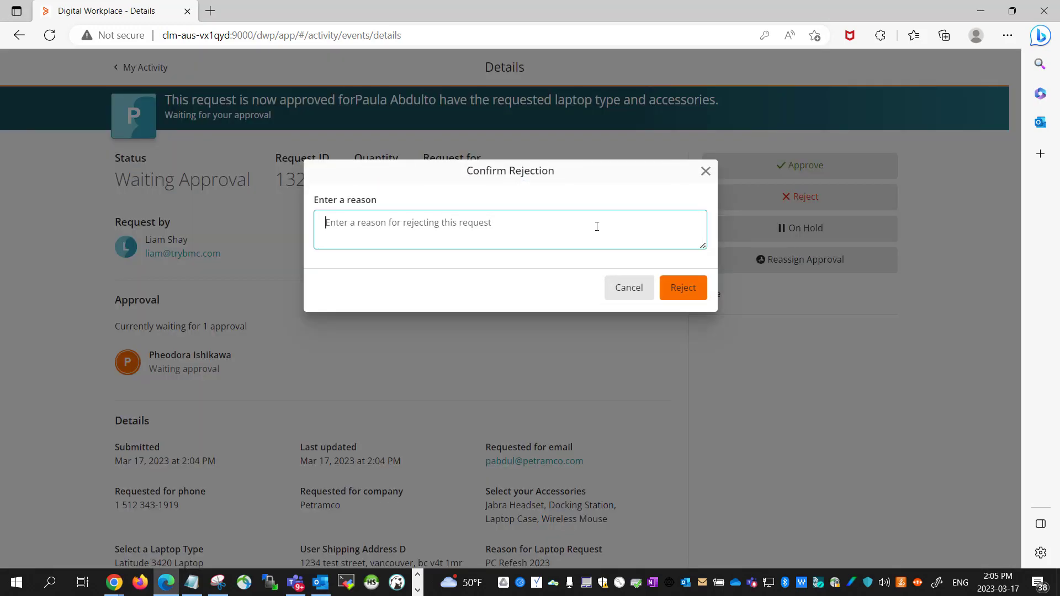
pyautogui.write('previously approved.')
pyautogui.click(679, 286)
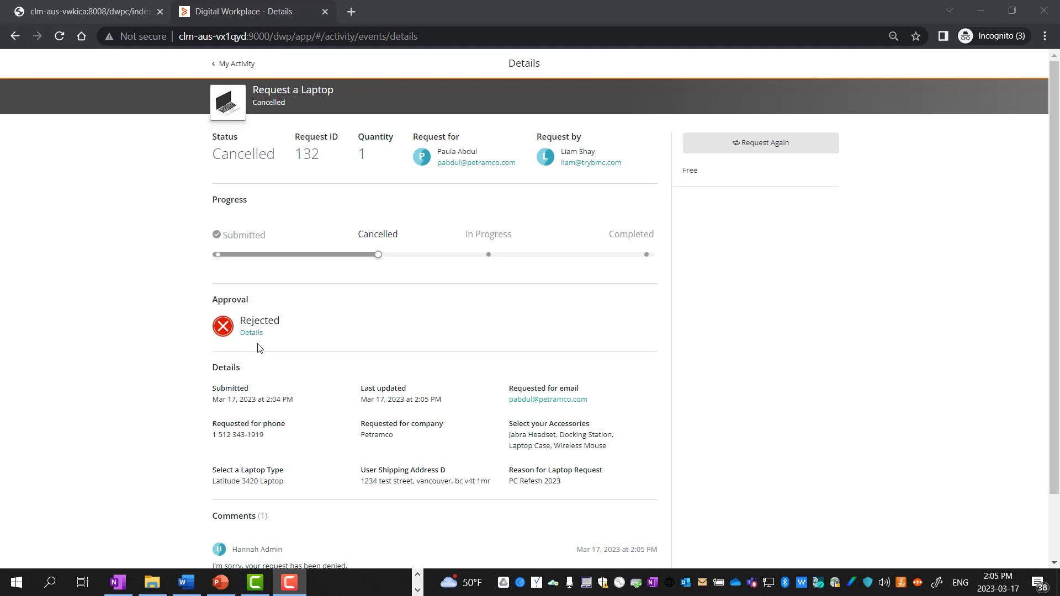
# Step: Return to the requester's session and check the rejected request's status and the comment about the decision
pyautogui.doubleClick(254, 101)
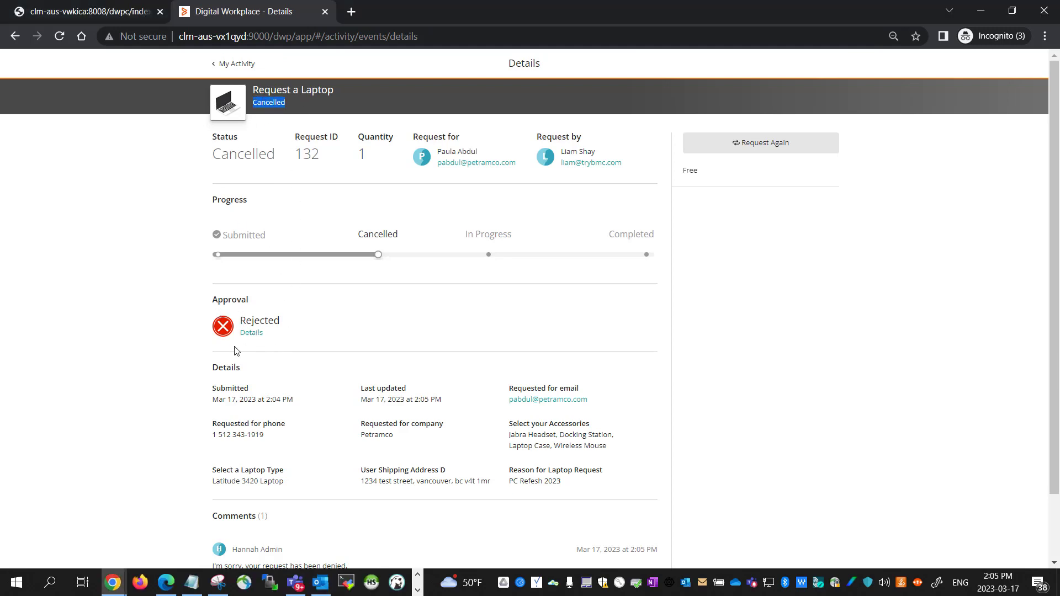
pyautogui.click(284, 125)
pyautogui.scroll(-1, 164, 302)
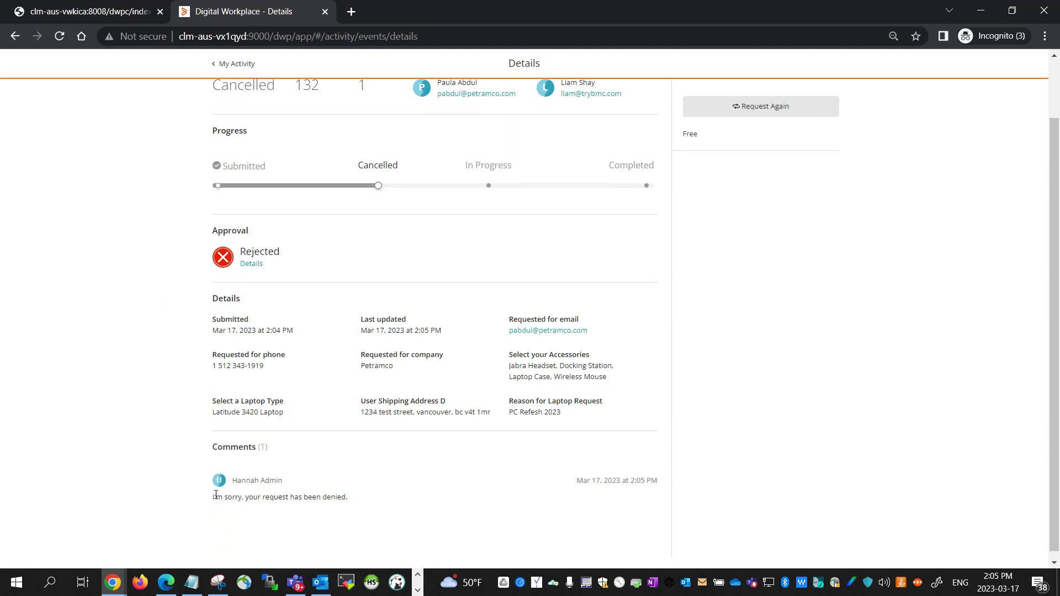
pyautogui.moveTo(213, 498); pyautogui.dragTo(359, 511)
pyautogui.click(365, 540)
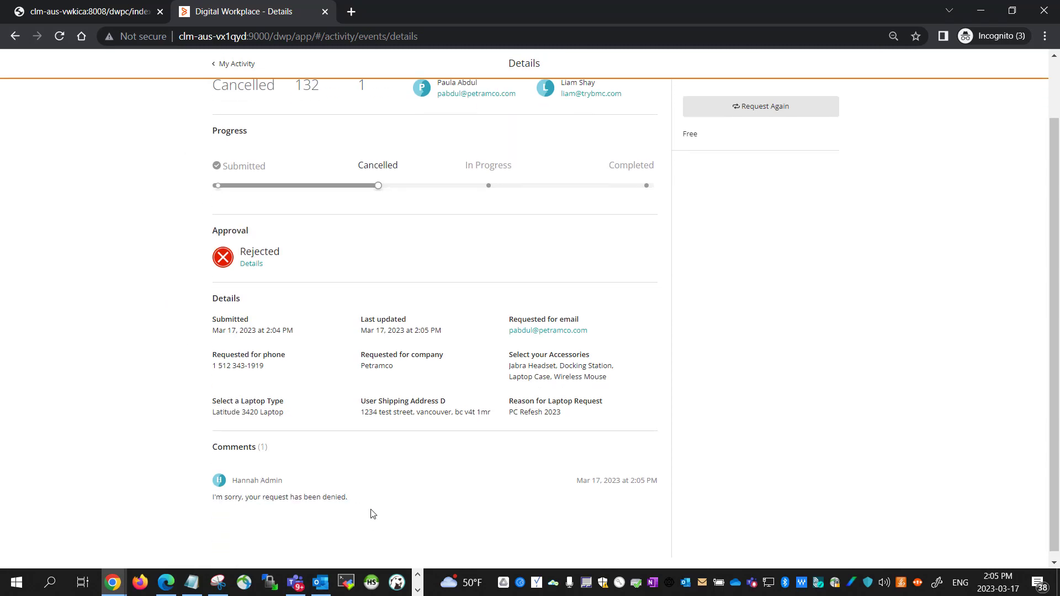